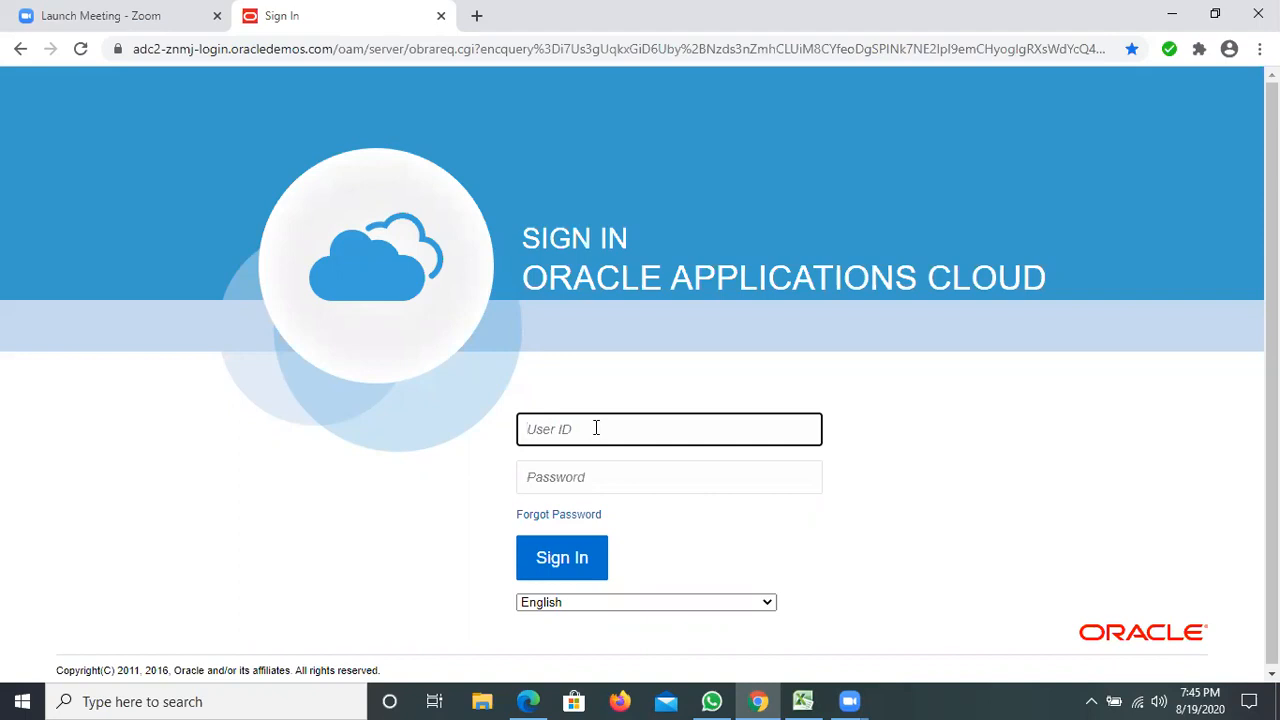
Sign in to Oracle Applications Cloud with the new user's ID and account password.
{"action": "type", "text": "BUDDY.BUDDY"}
{"action": "left_click", "coordinate": [595, 477]}
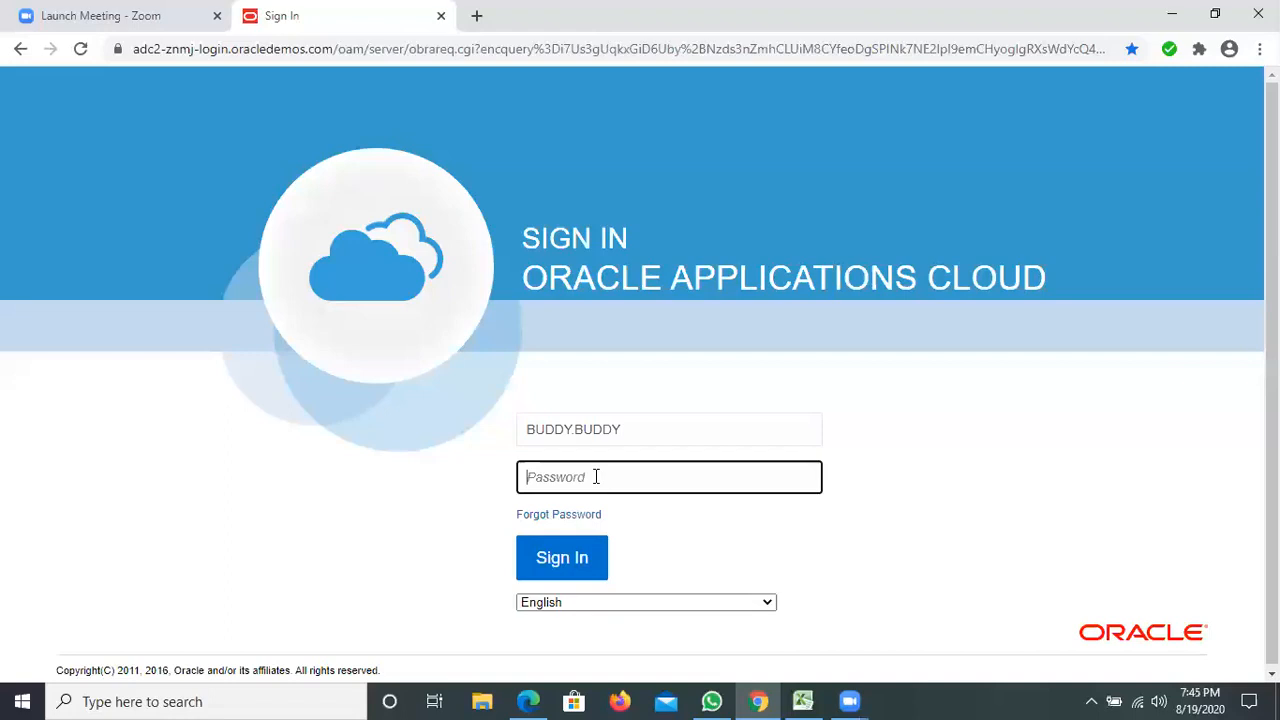
{"action": "type", "text": "*********"}
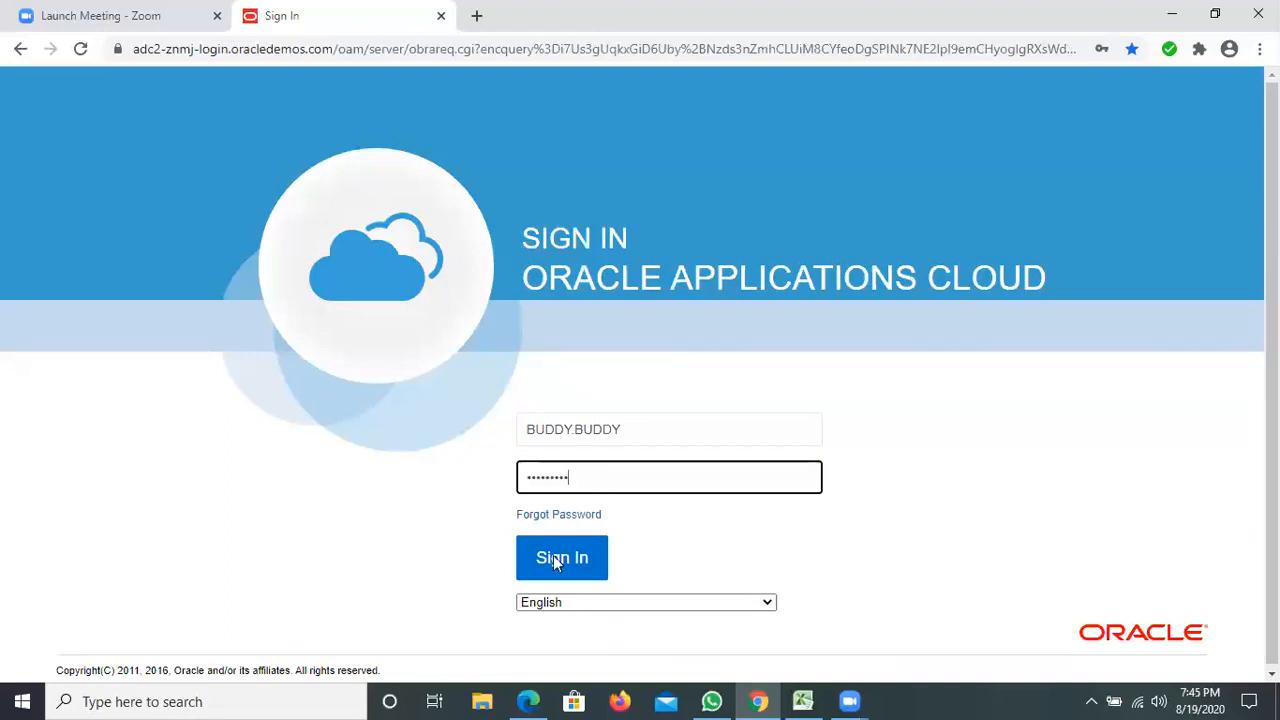
{"action": "left_click", "coordinate": [556, 560]}
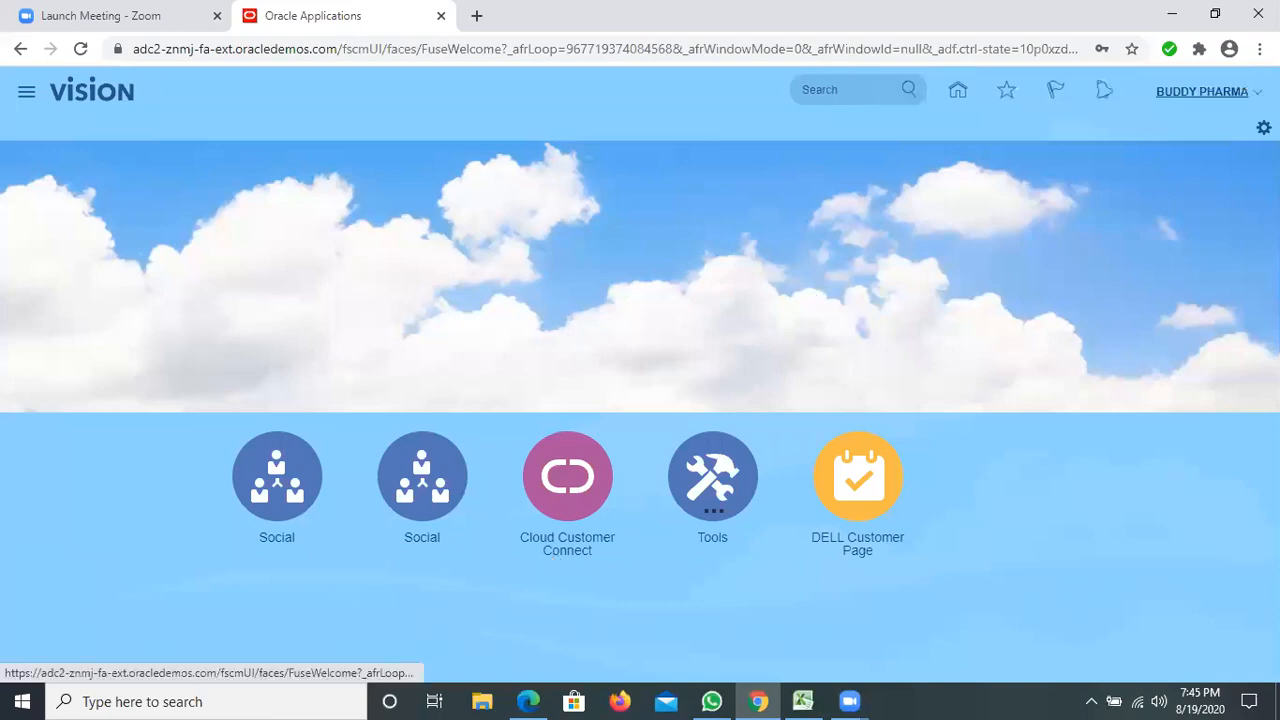
Check the new user's available entries in the Navigator, and sign out of the application with the Single Sign-Off confirmed.
{"action": "left_click", "coordinate": [27, 95]}
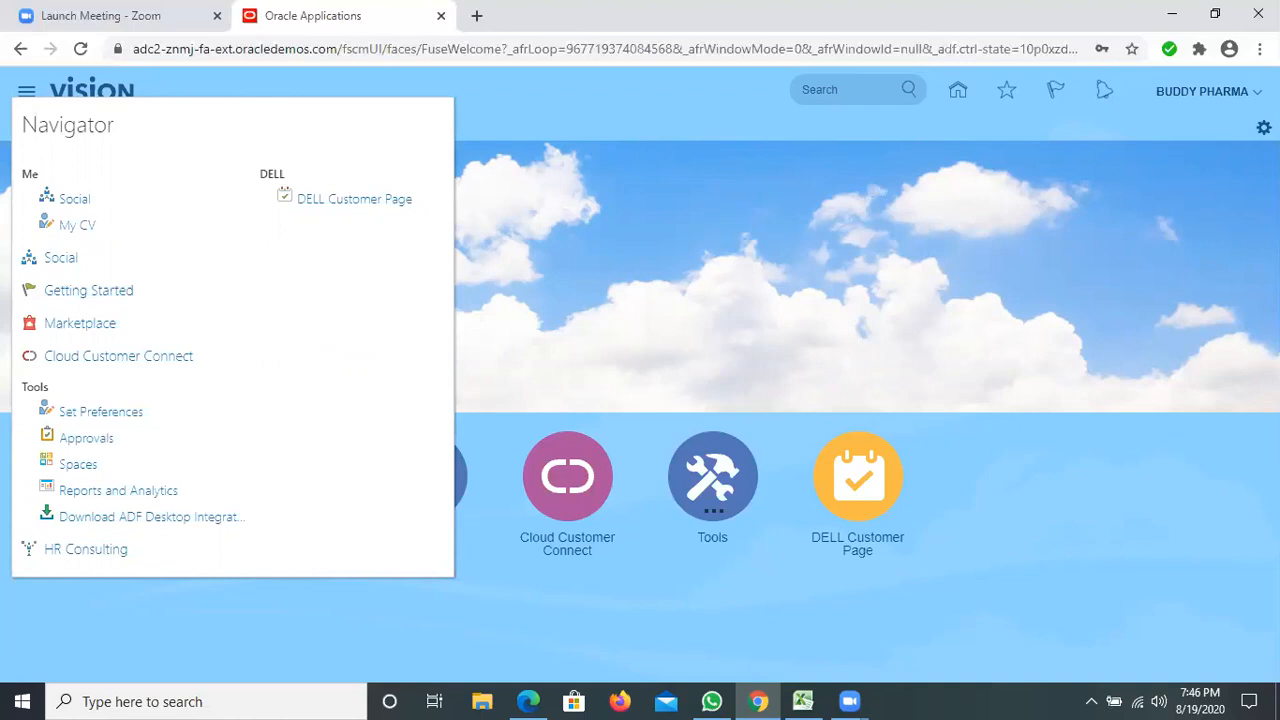
{"action": "left_click", "coordinate": [1202, 91]}
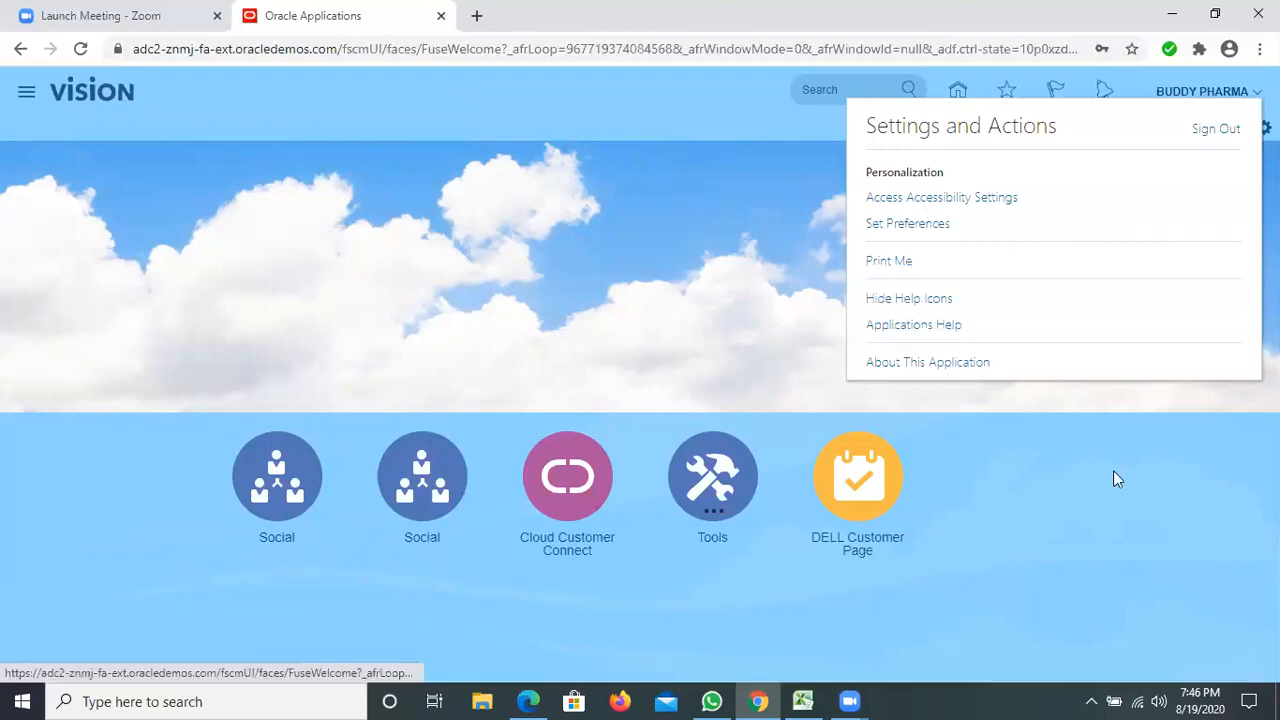
{"action": "left_click", "coordinate": [1234, 92]}
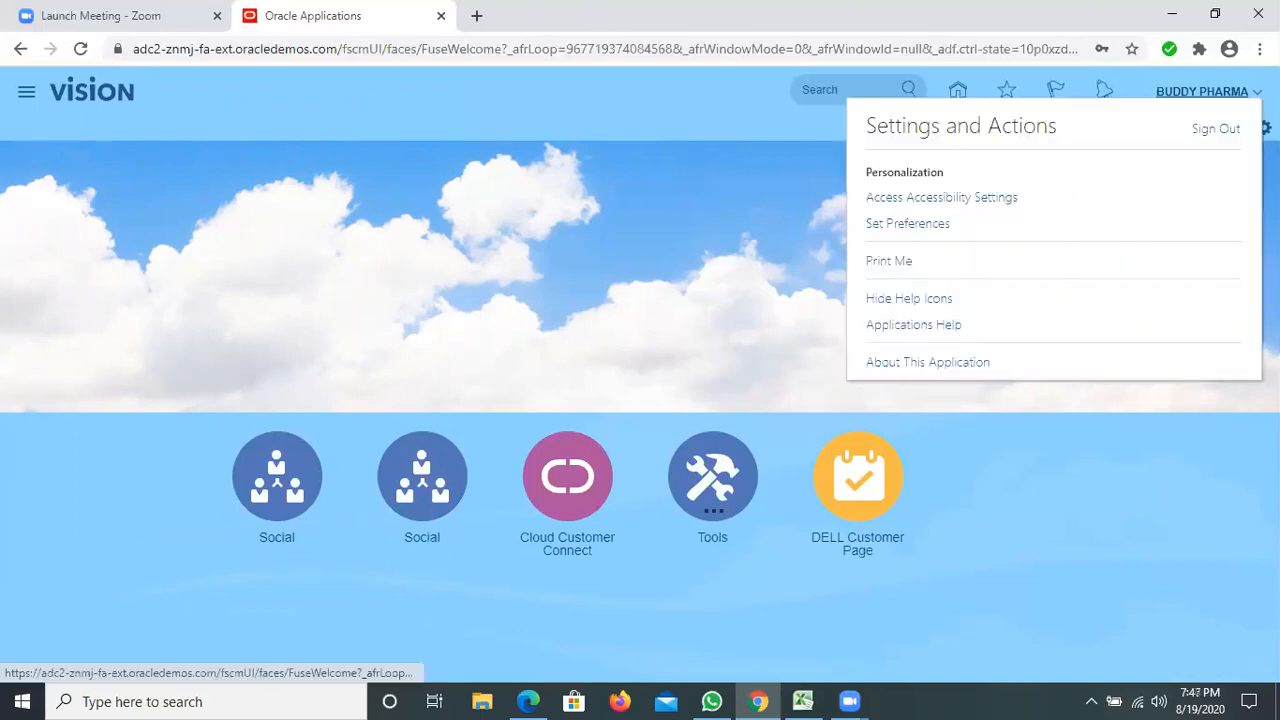
{"action": "left_click", "coordinate": [1224, 130]}
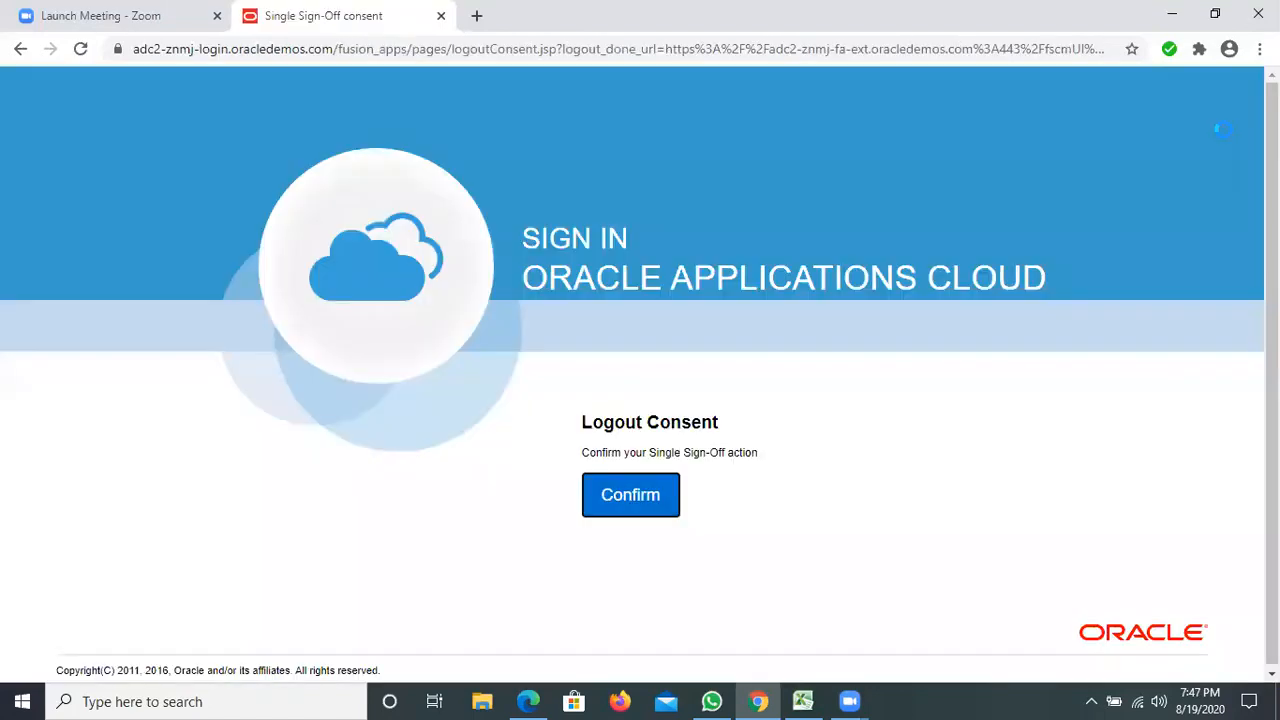
{"action": "left_click", "coordinate": [653, 499]}
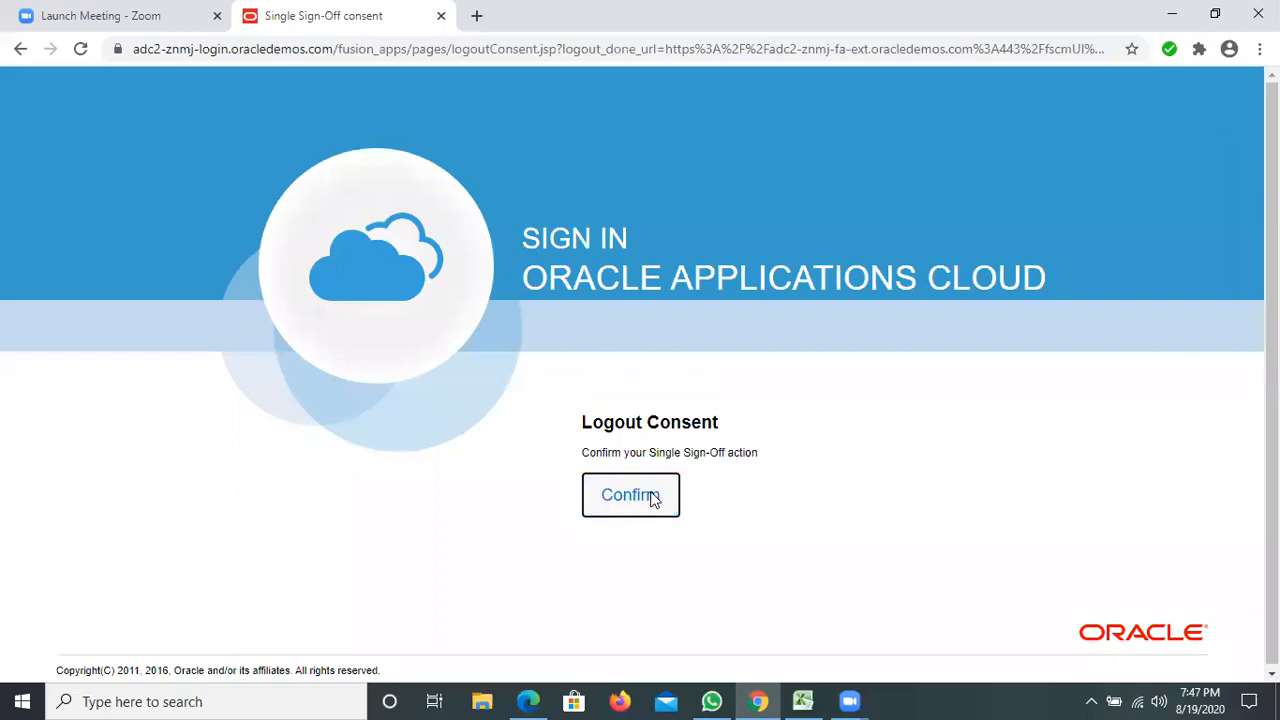
{"action": "left_click", "coordinate": [653, 499]}
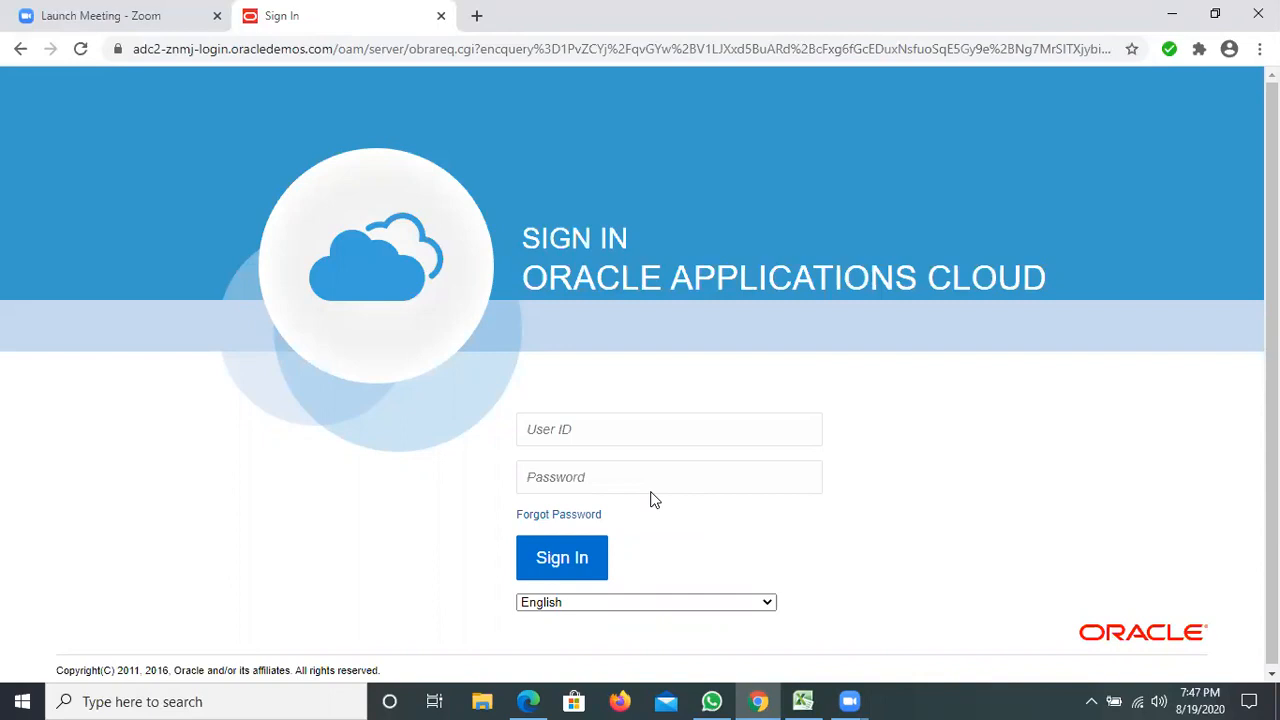
Enter the administrator's user ID in the sign-in form.
{"action": "left_click", "coordinate": [663, 433]}
{"action": "type", "text": "b"}
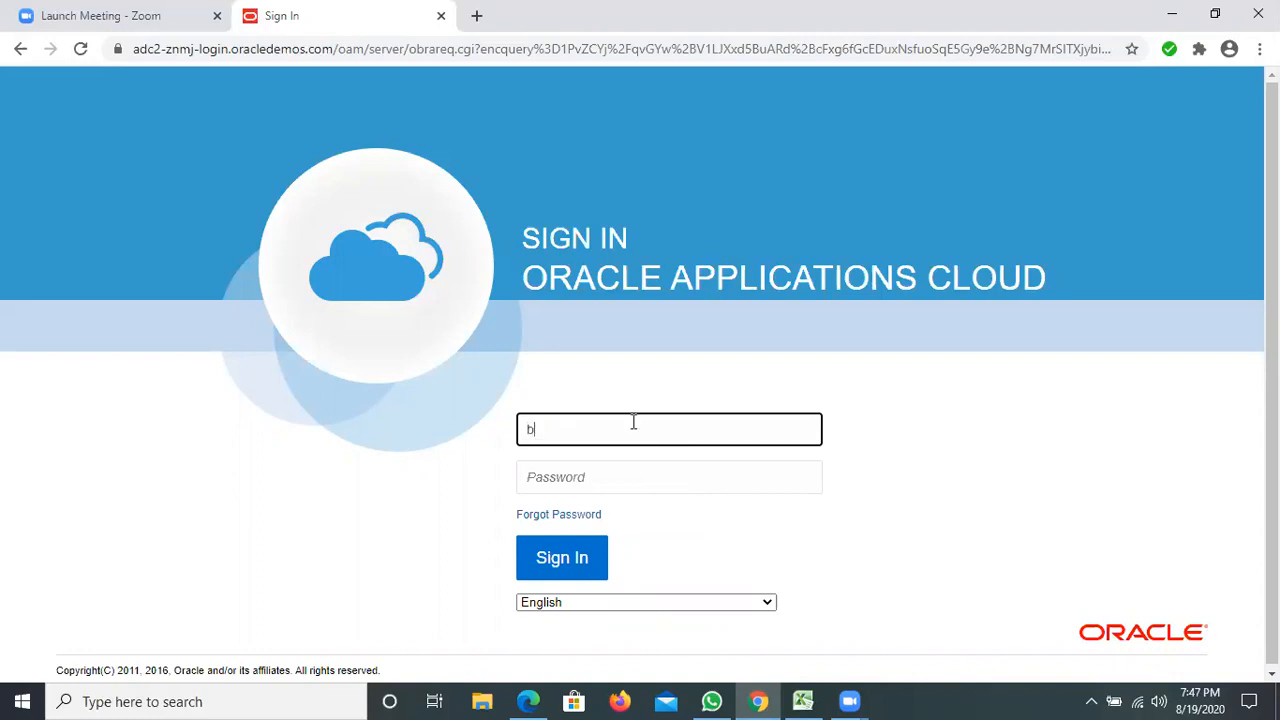
{"action": "key", "text": "BackSpace"}
{"action": "type", "text": "CHN.CHN"}
{"action": "left_click", "coordinate": [590, 471]}
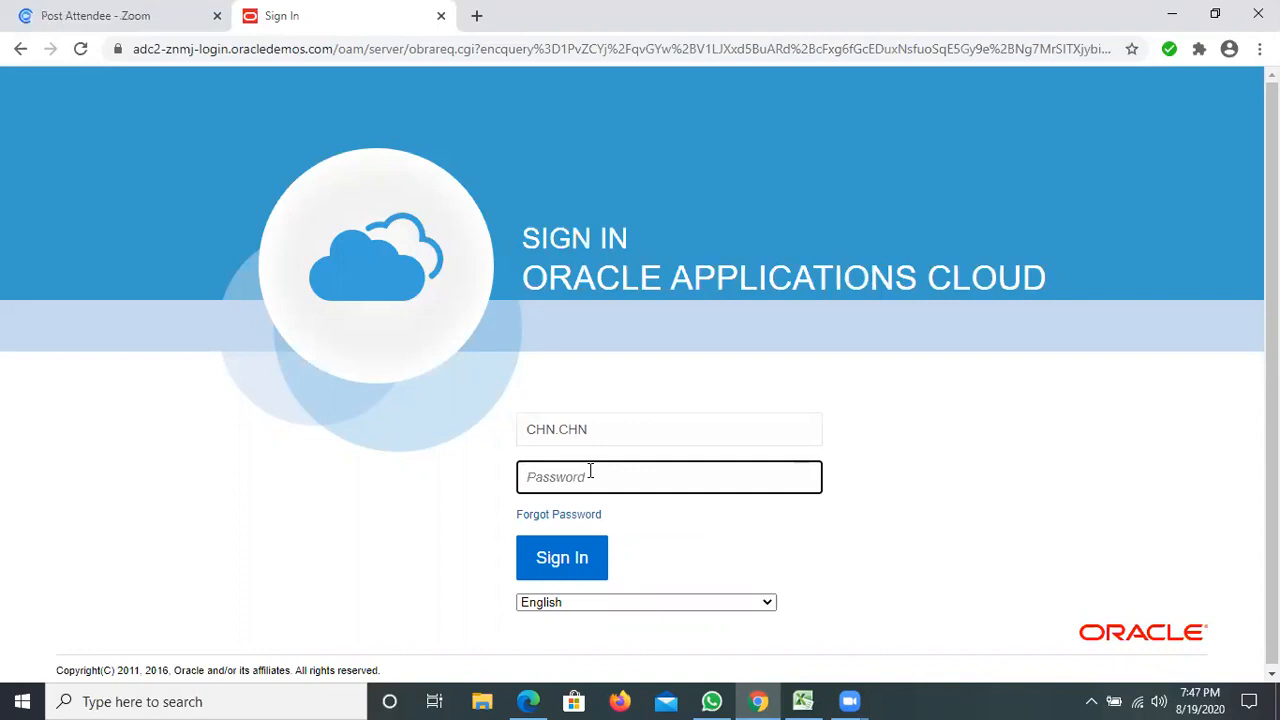
Enter the administrator's account password and clear the password field again.
{"action": "type", "text": "••••••"}
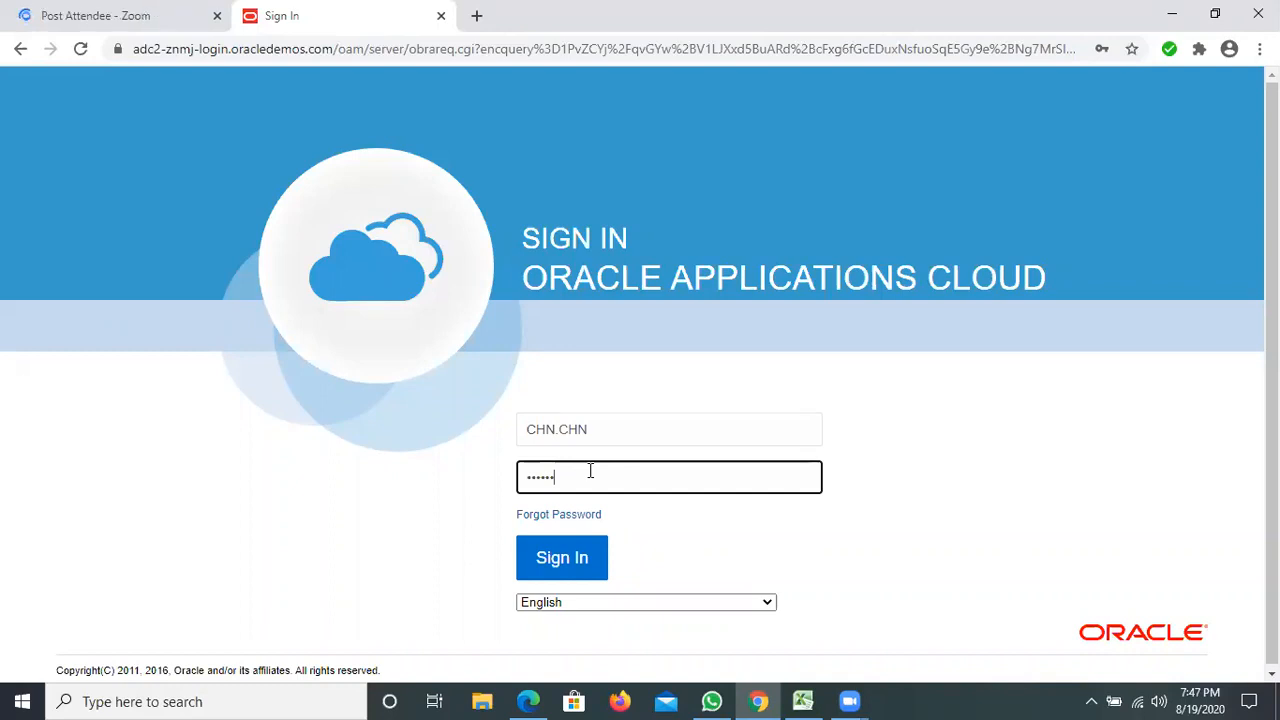
{"action": "key", "text": "Return"}
{"action": "type", "text": "••••••"}
{"action": "scroll", "coordinate": [352, 500], "scroll_direction": "down", "scroll_amount": 1}
{"action": "key", "text": "ctrl+a"}
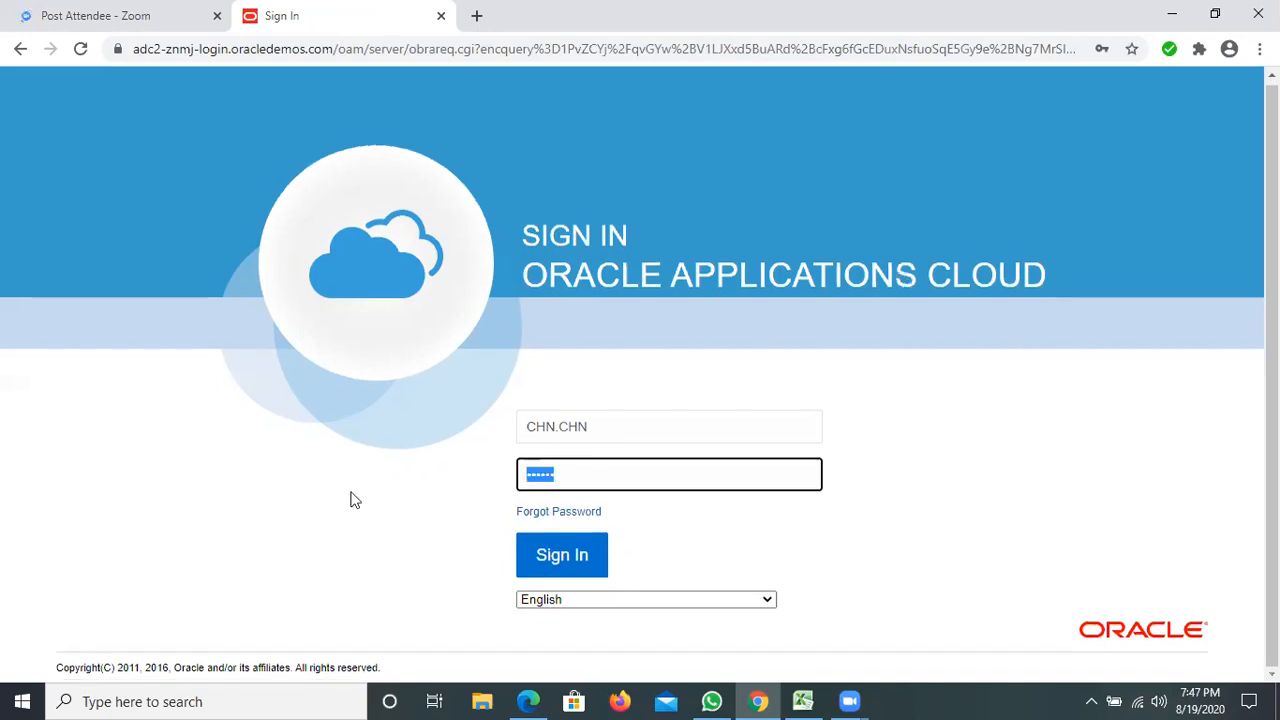
{"action": "key", "text": "BackSpace"}
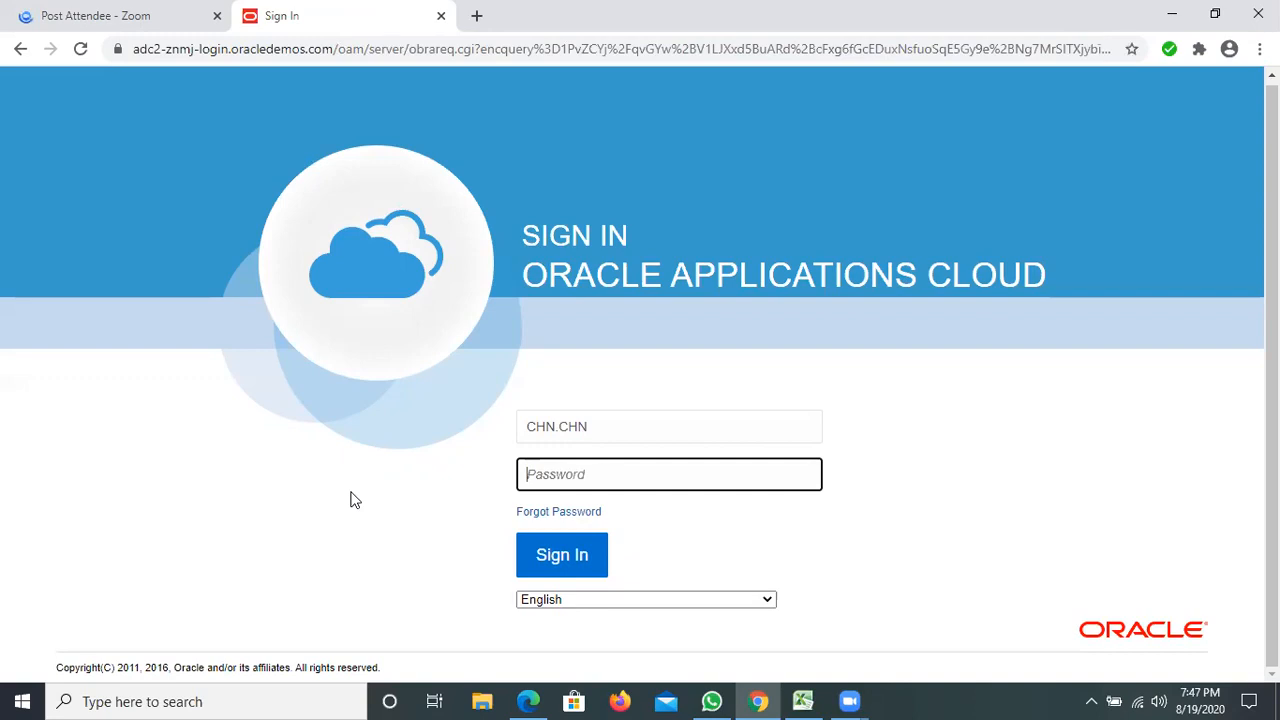
Re-enter the administrator's account password and try to sign in.
{"action": "type", "text": "•••••"}
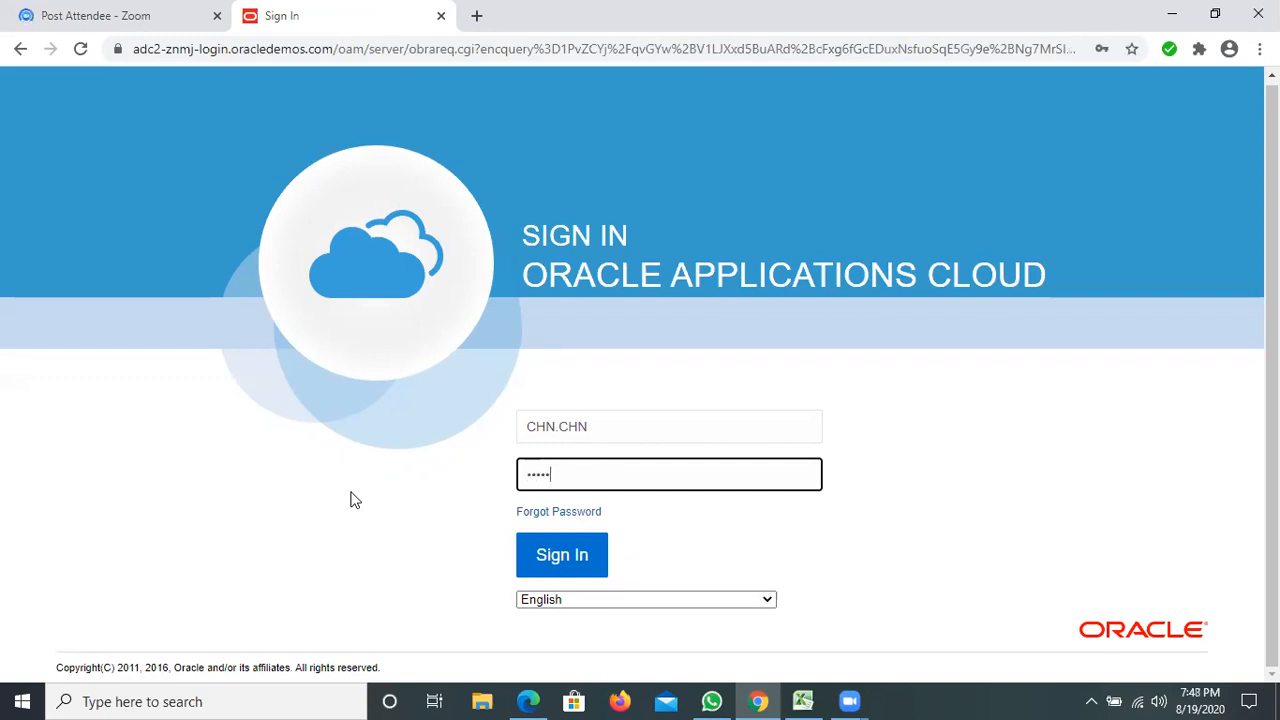
{"action": "type", "text": "•"}
{"action": "left_click", "coordinate": [547, 556]}
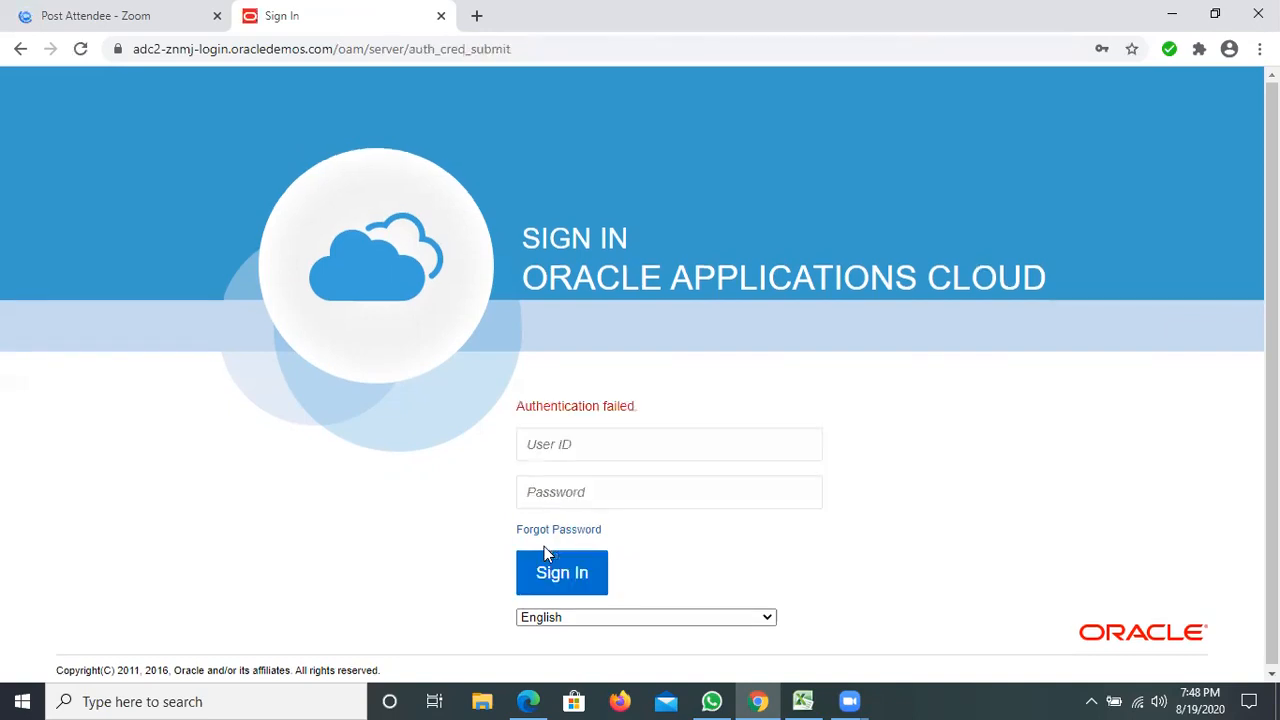
Try again to sign in, entering both the administrator's user ID and account password.
{"action": "left_click", "coordinate": [594, 437]}
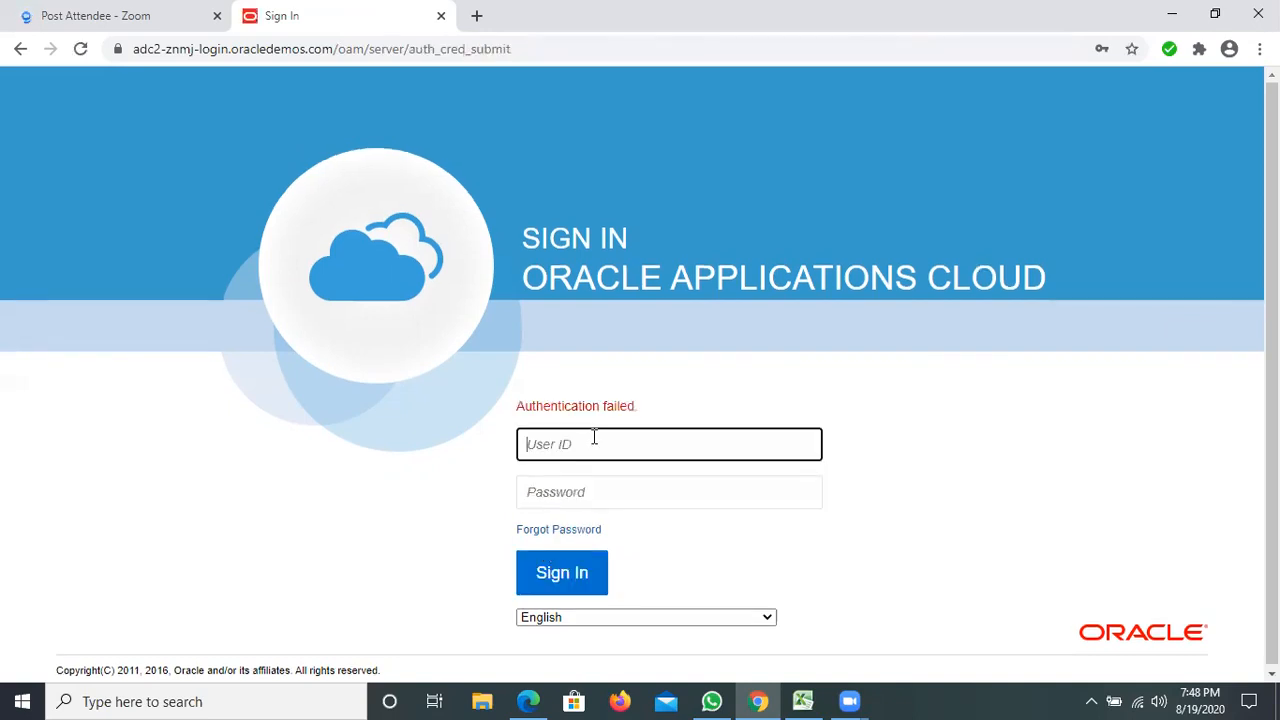
{"action": "type", "text": "C"}
{"action": "type", "text": "HN.CHN"}
{"action": "left_click", "coordinate": [618, 500]}
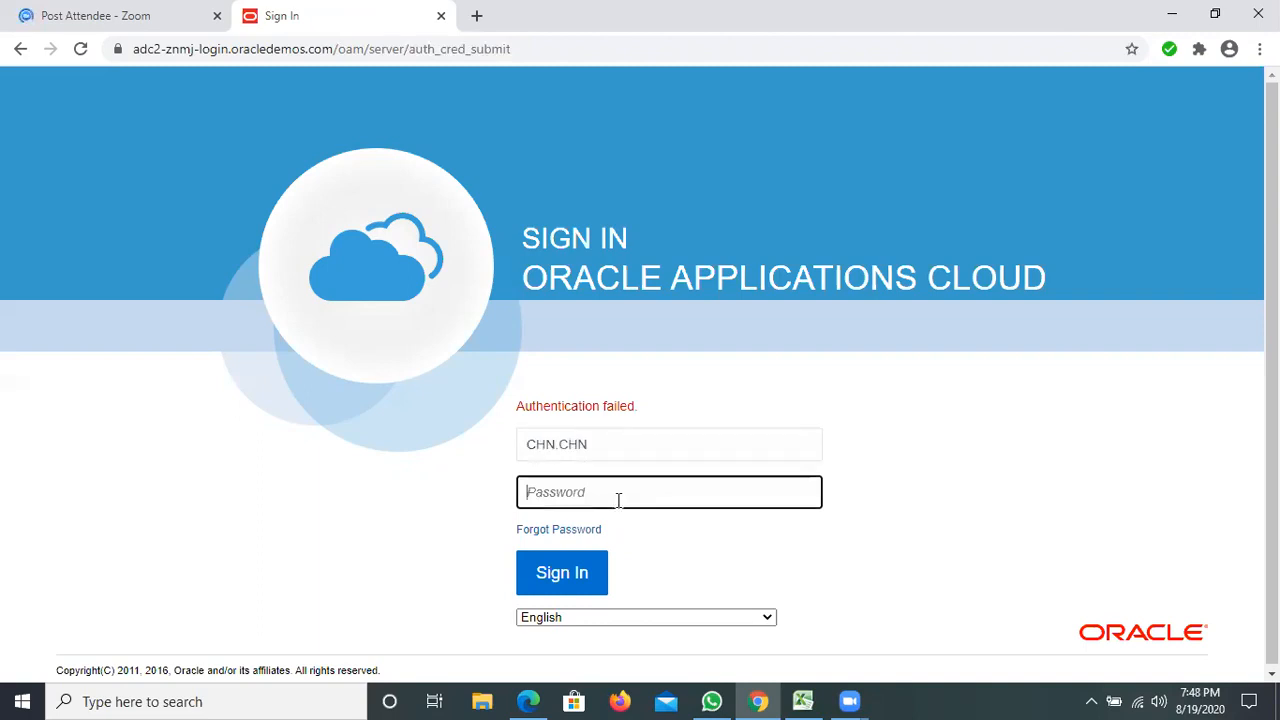
{"action": "type", "text": "Welco••••••"}
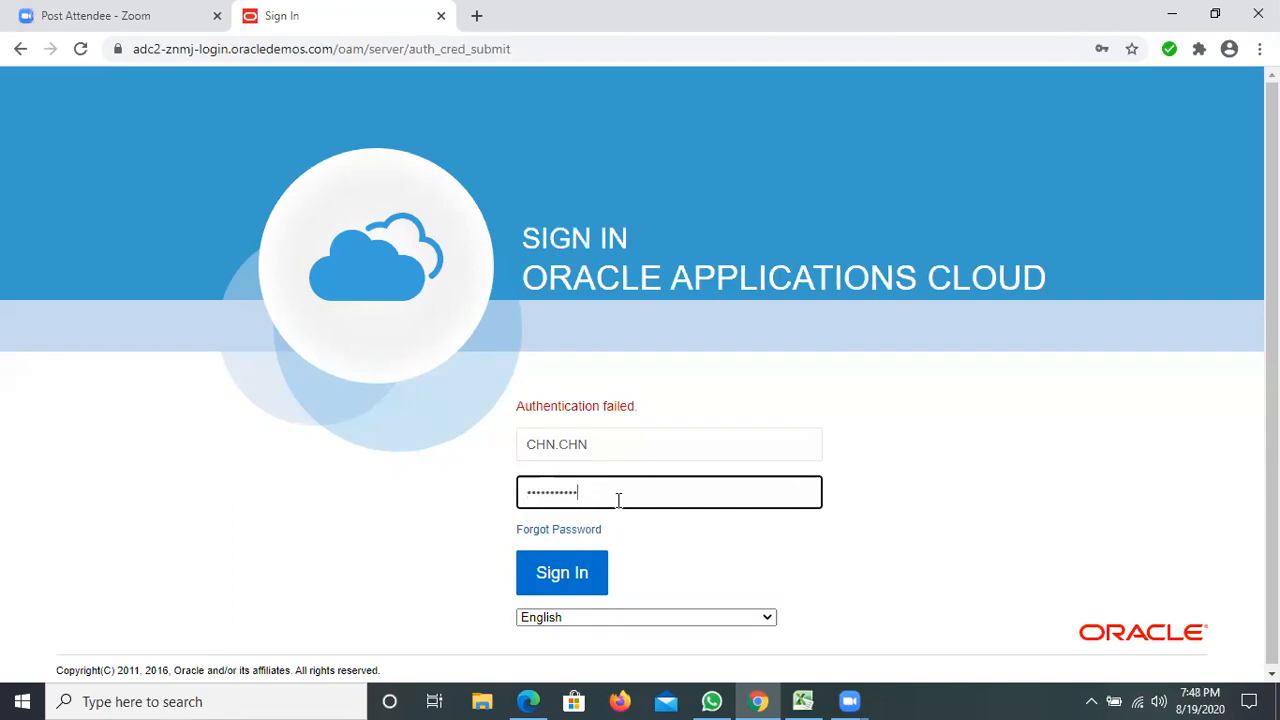
{"action": "left_click", "coordinate": [588, 575]}
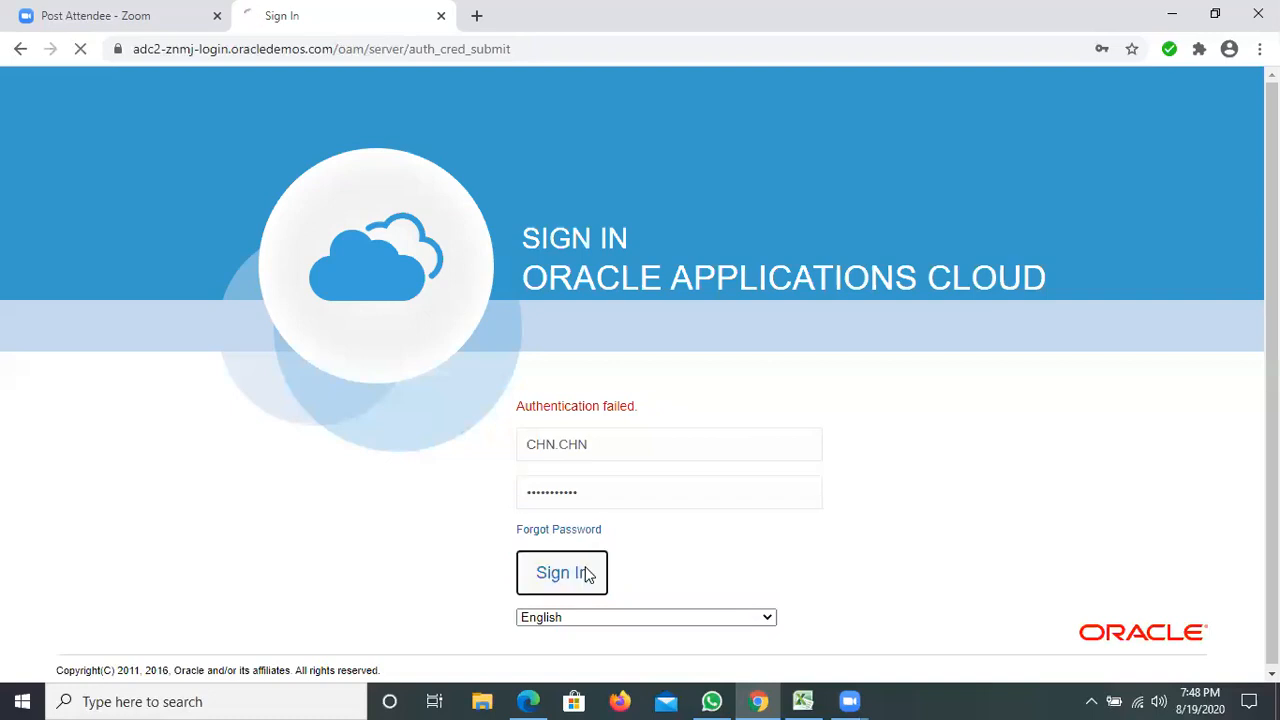
Sign in as the administrator with the correct user ID and account password.
{"action": "left_click", "coordinate": [573, 449]}
{"action": "type", "text": "cHN.CHN"}
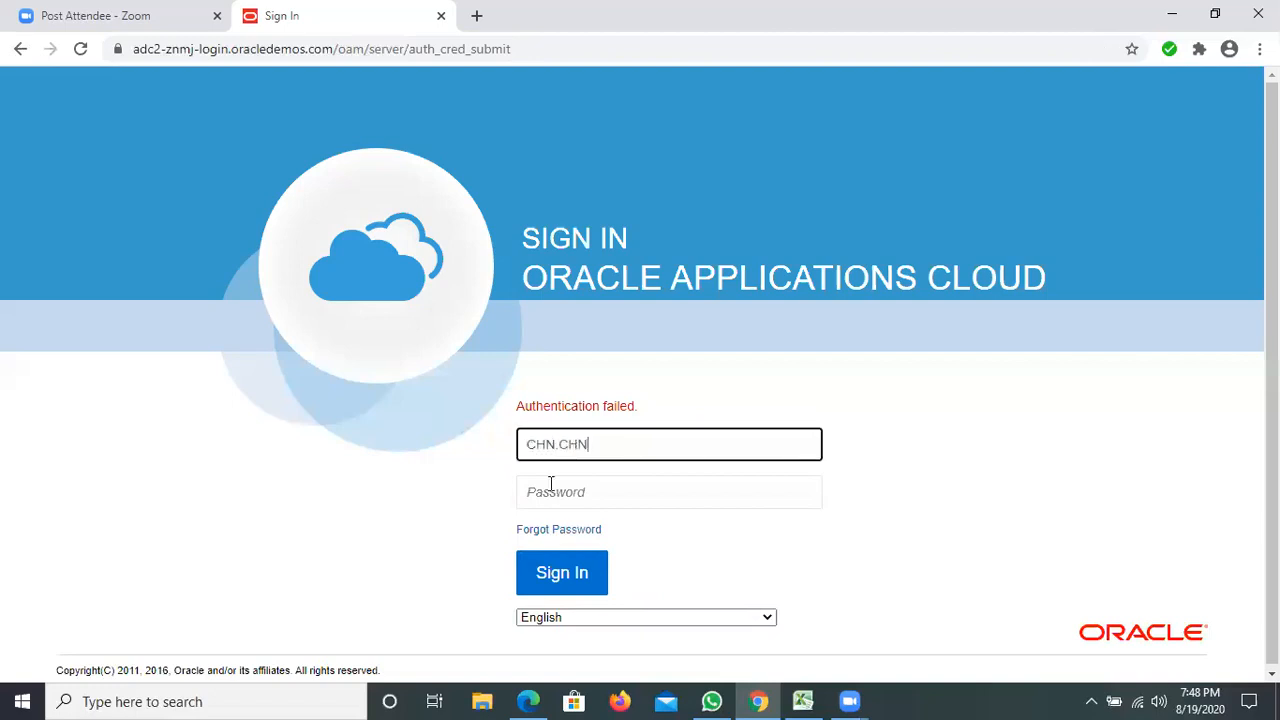
{"action": "left_click", "coordinate": [548, 481]}
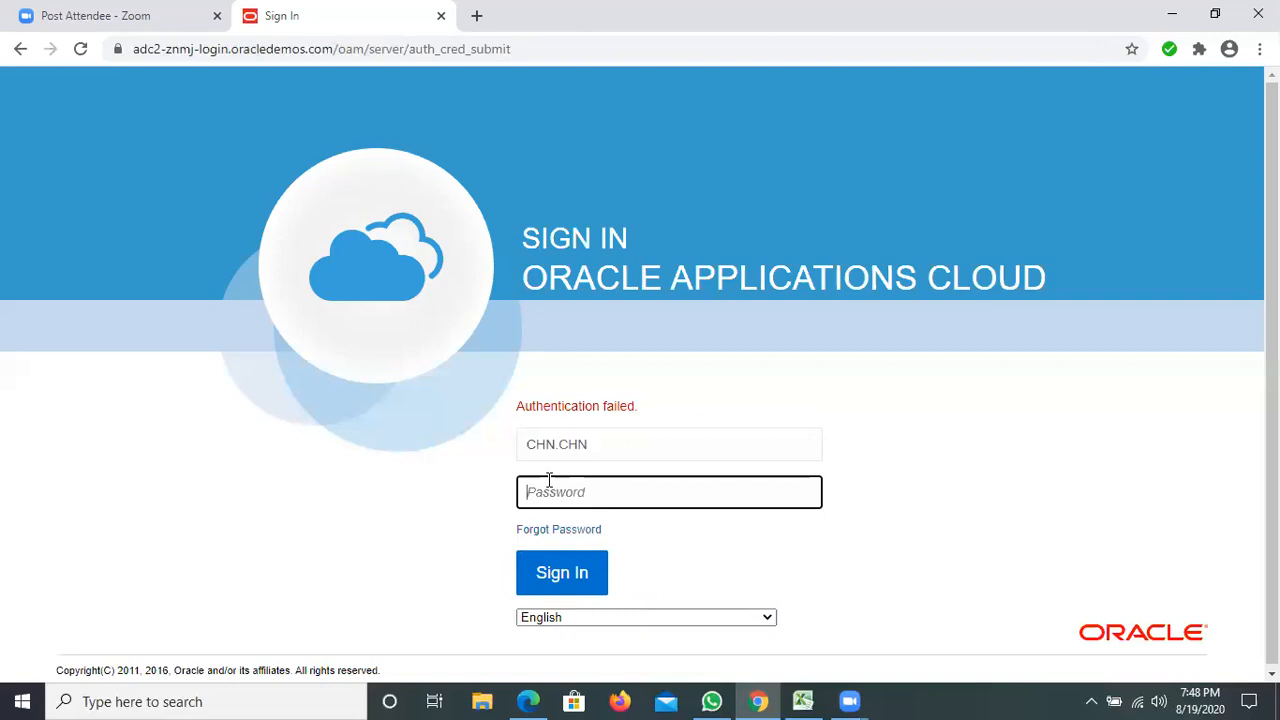
{"action": "type", "text": "••••••••••"}
{"action": "left_click", "coordinate": [574, 578]}
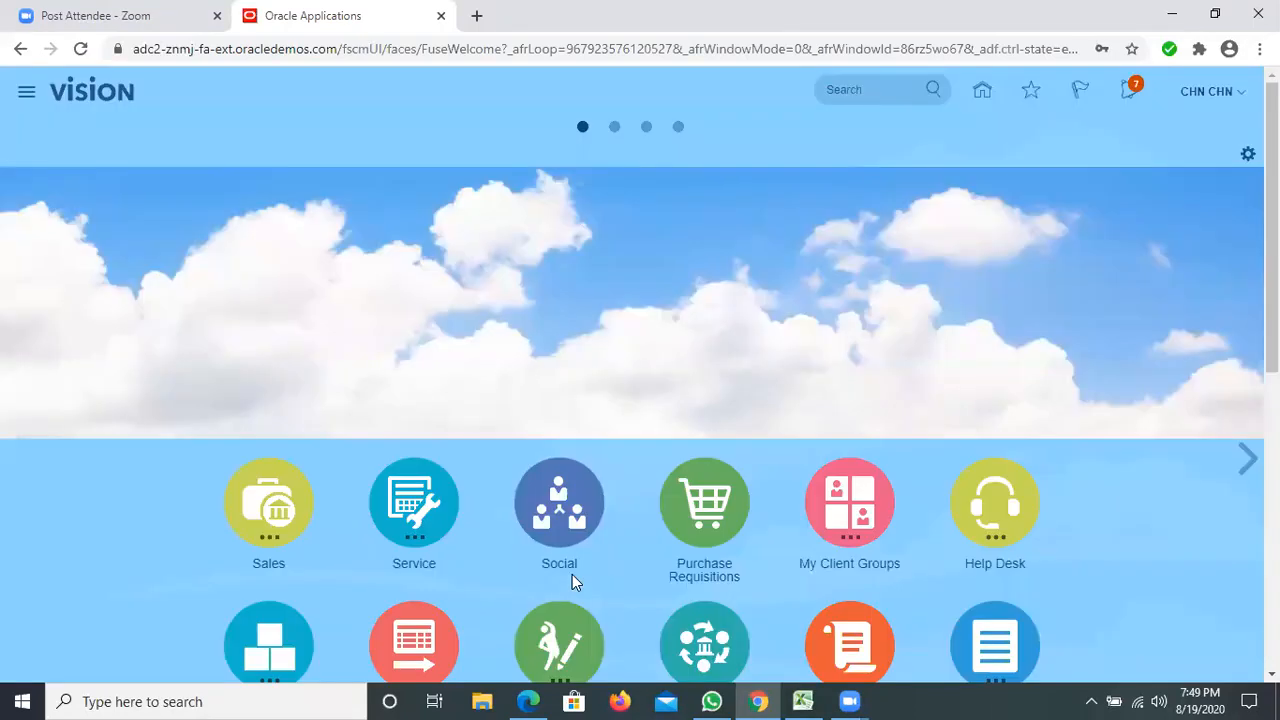
Open the Security Console, dismiss the warning and display the Users page.
{"action": "left_click", "coordinate": [27, 94]}
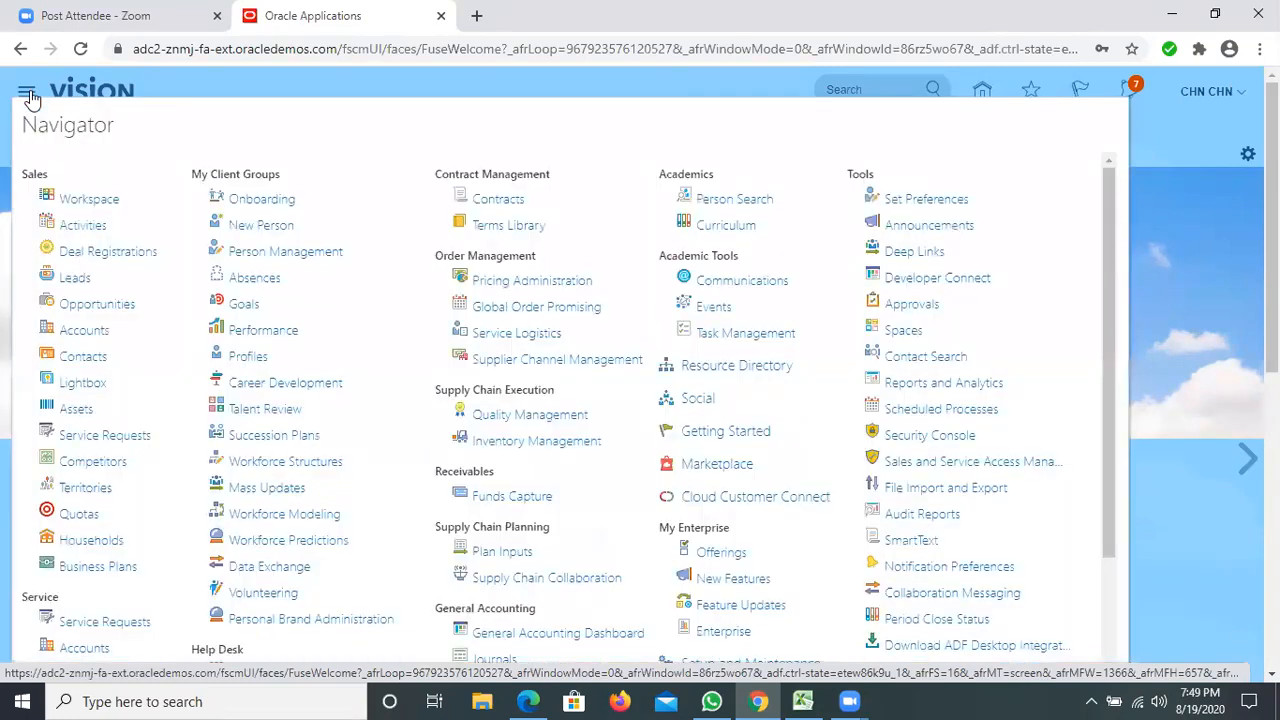
{"action": "left_click", "coordinate": [921, 433]}
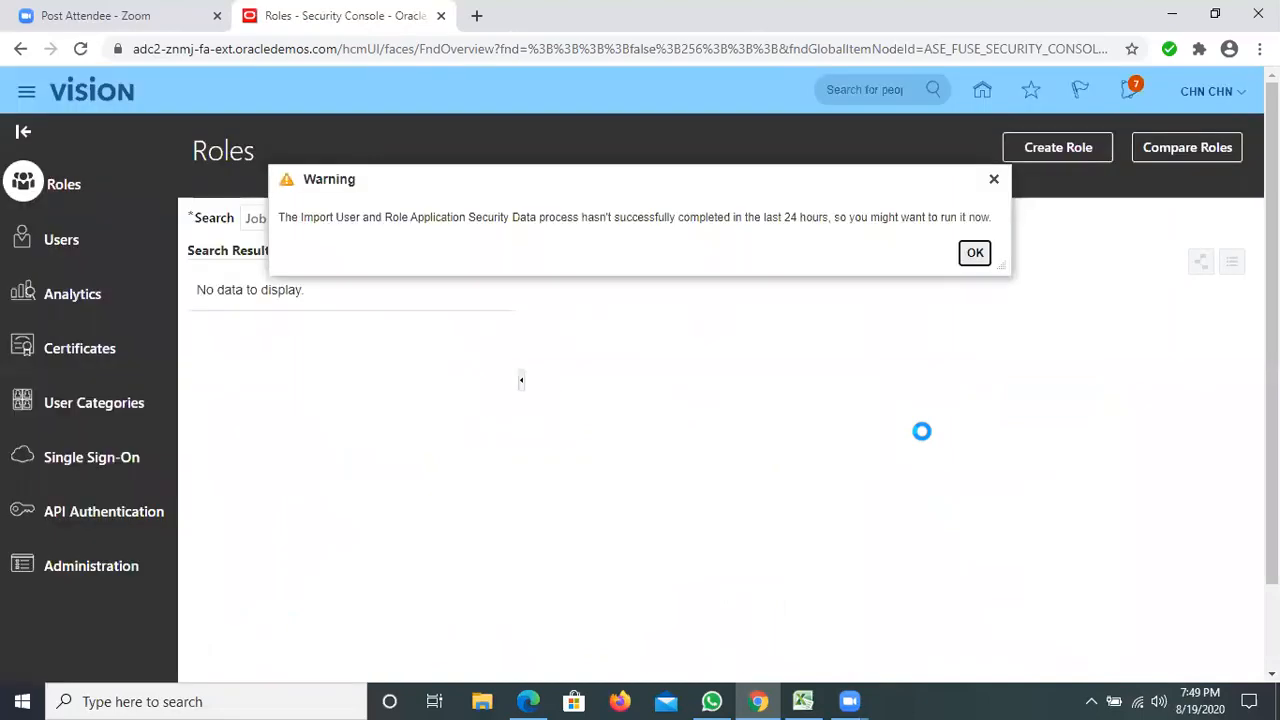
{"action": "left_click", "coordinate": [975, 253]}
{"action": "left_click", "coordinate": [79, 242]}
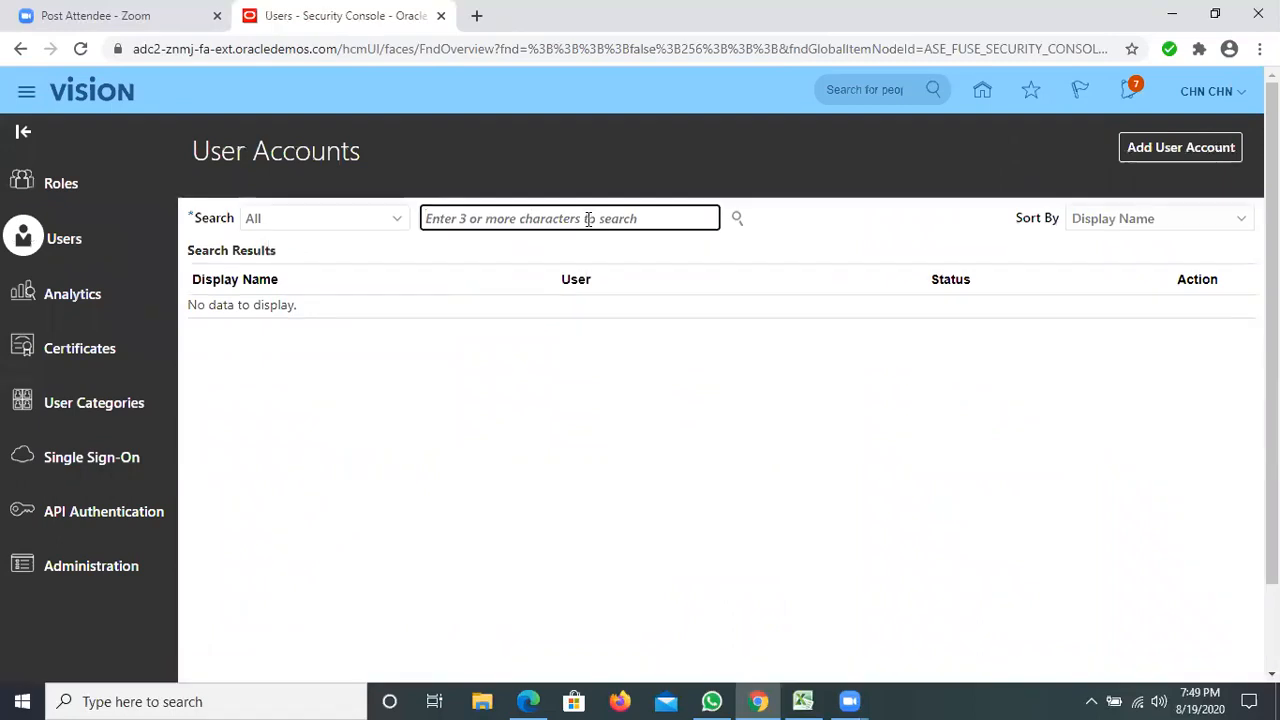
Find the new user's account by its user name and open it for editing.
{"action": "type", "text": "BUDD"}
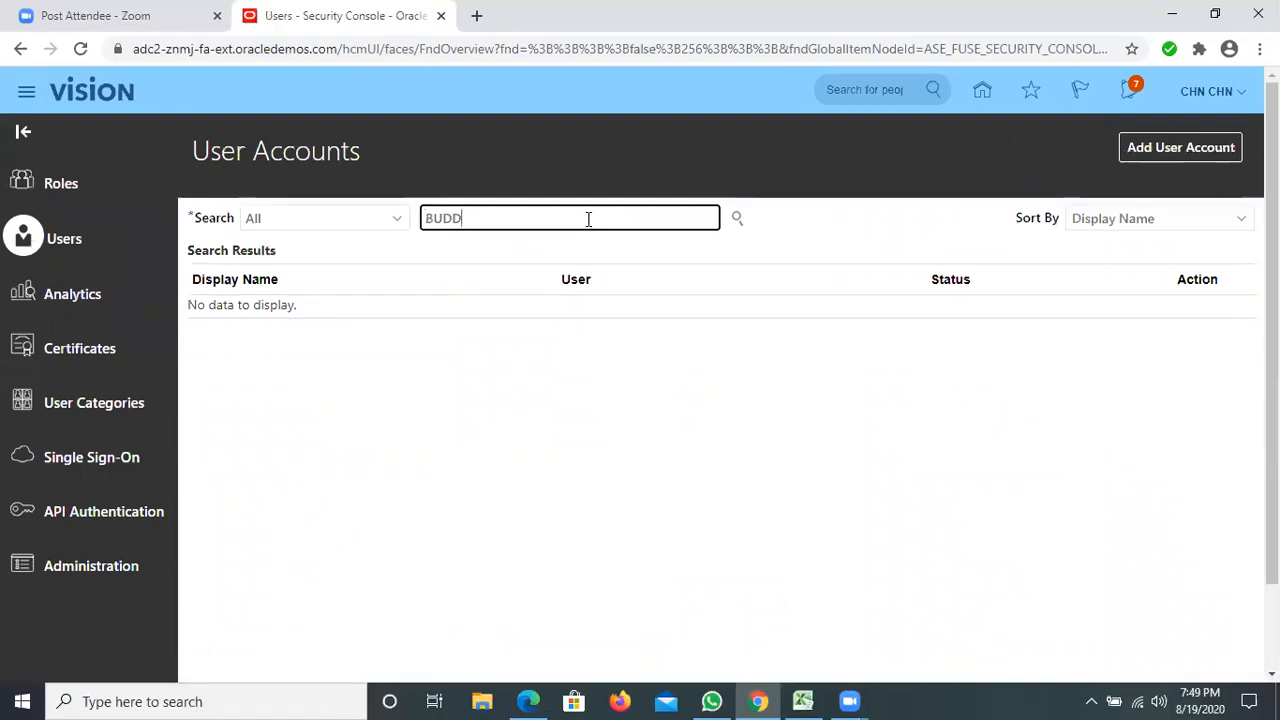
{"action": "type", "text": "Y.BUDDY"}
{"action": "left_click", "coordinate": [737, 218]}
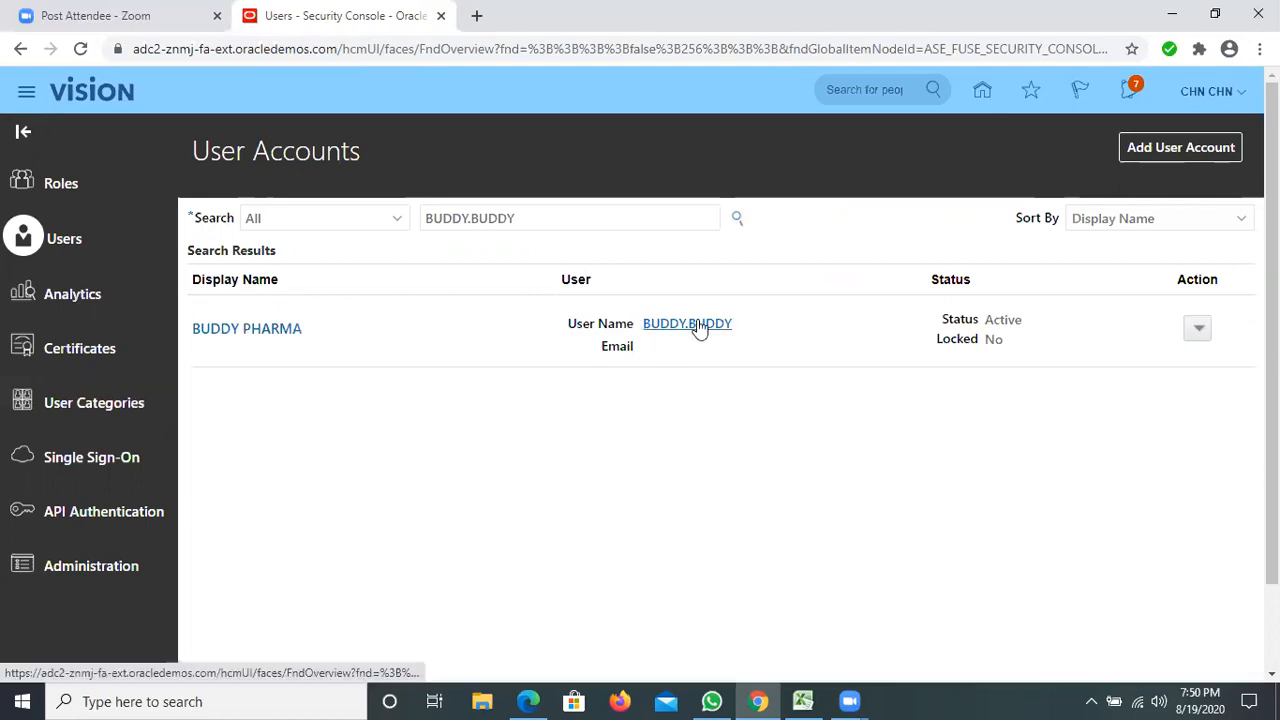
{"action": "left_click", "coordinate": [681, 324]}
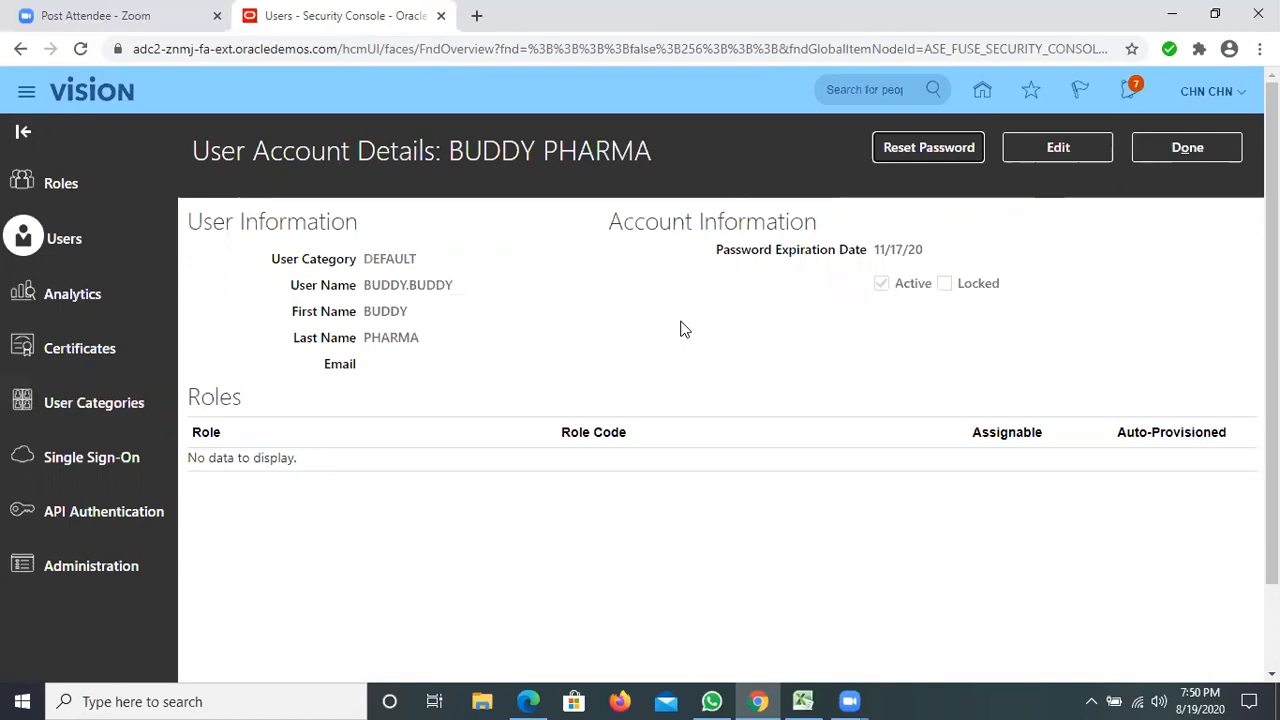
{"action": "left_click", "coordinate": [1058, 147]}
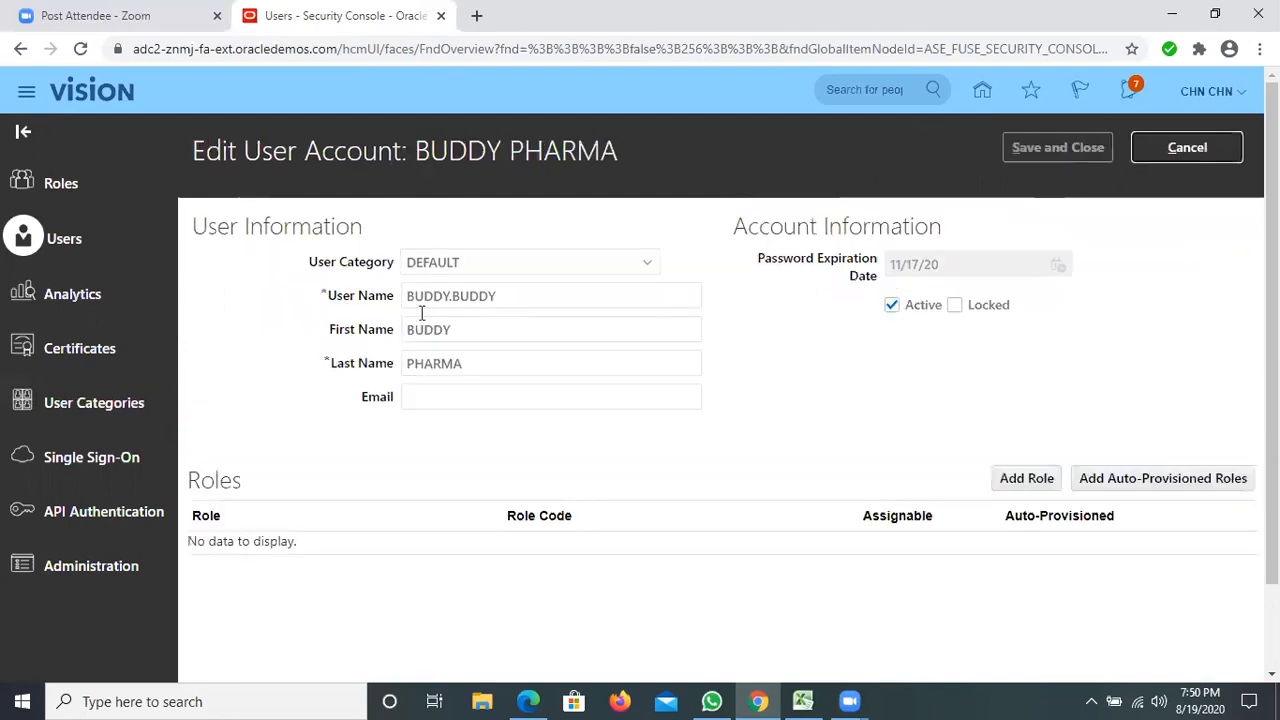
Add the Application Implementation Consultant role with code ORA_ASM_APPLICATION_IMPLEMENTATION_CONSULTANT_JOB to the new user's account.
{"action": "left_click", "coordinate": [1022, 481]}
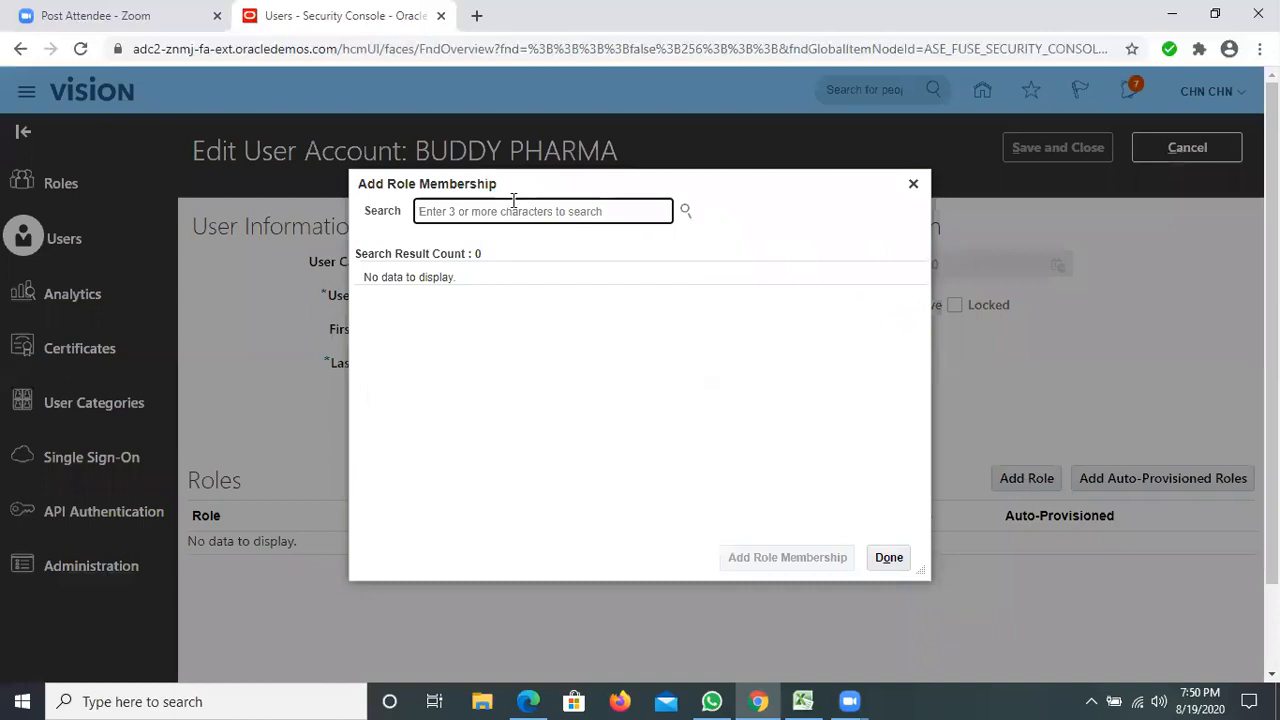
{"action": "type", "text": "APPLICAT"}
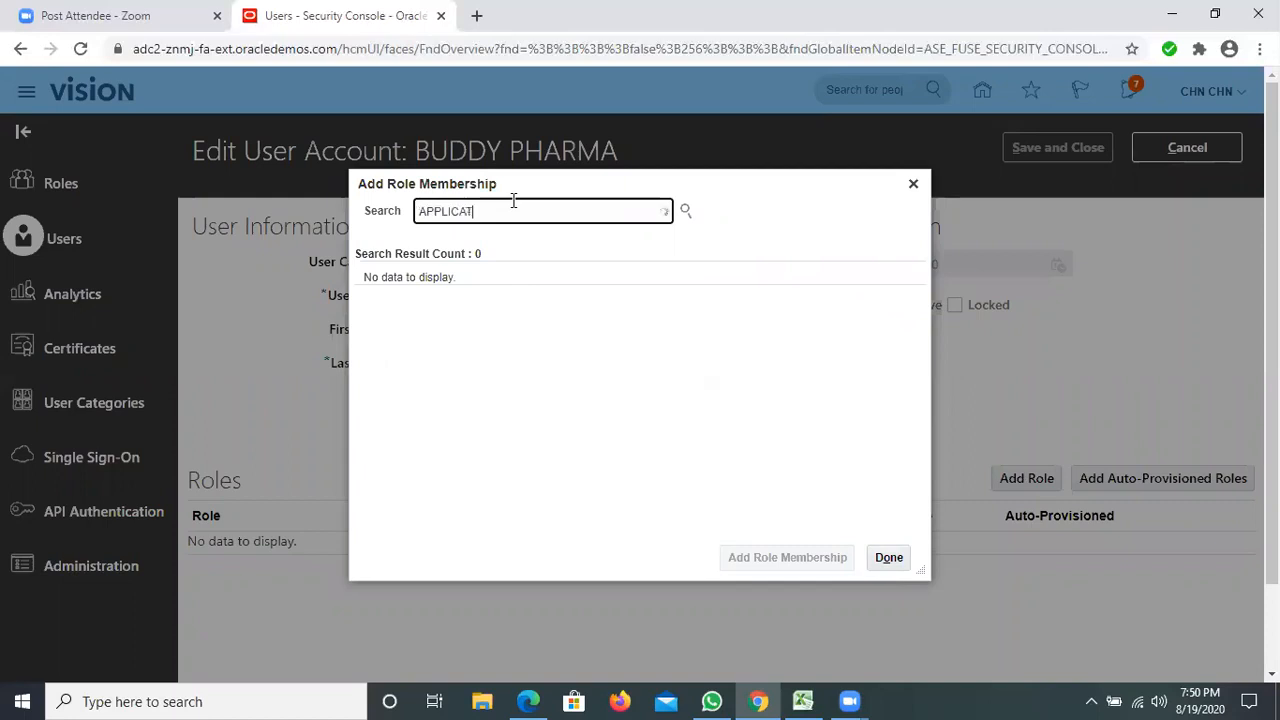
{"action": "type", "text": "ION IMPLEM"}
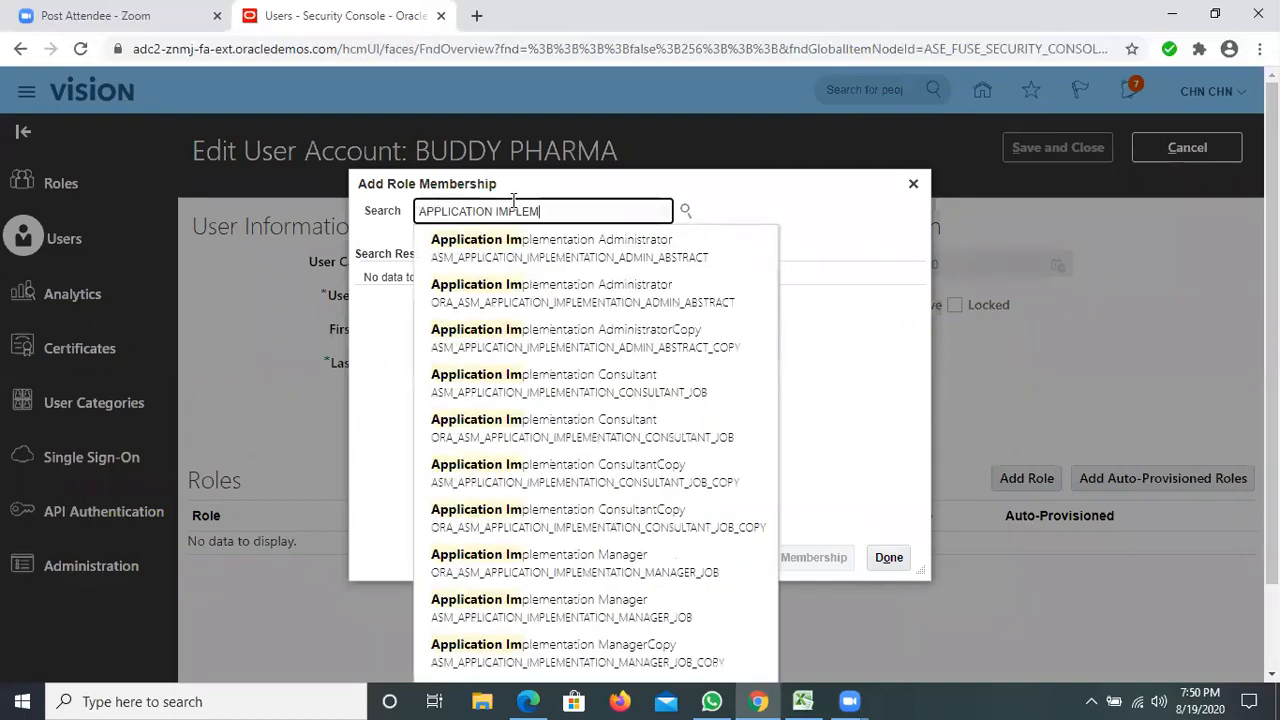
{"action": "type", "text": "EN"}
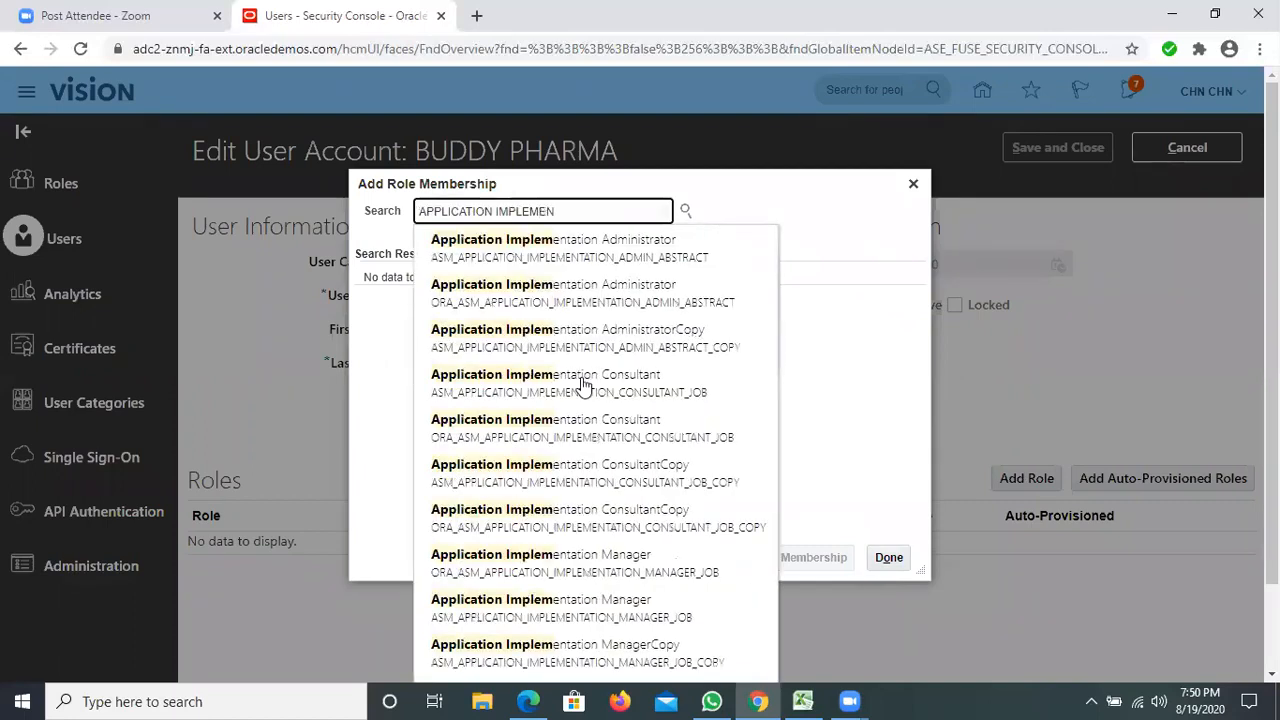
{"action": "left_click", "coordinate": [545, 427]}
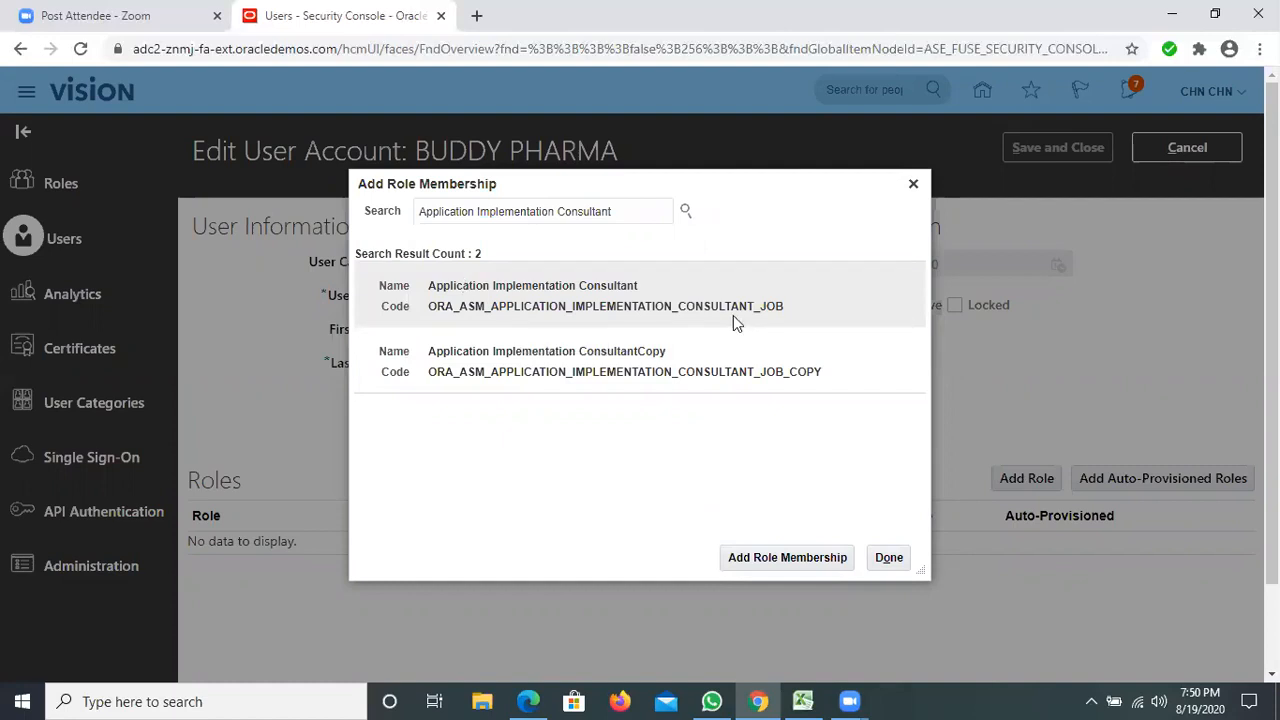
{"action": "left_click", "coordinate": [616, 372]}
{"action": "left_click", "coordinate": [596, 290]}
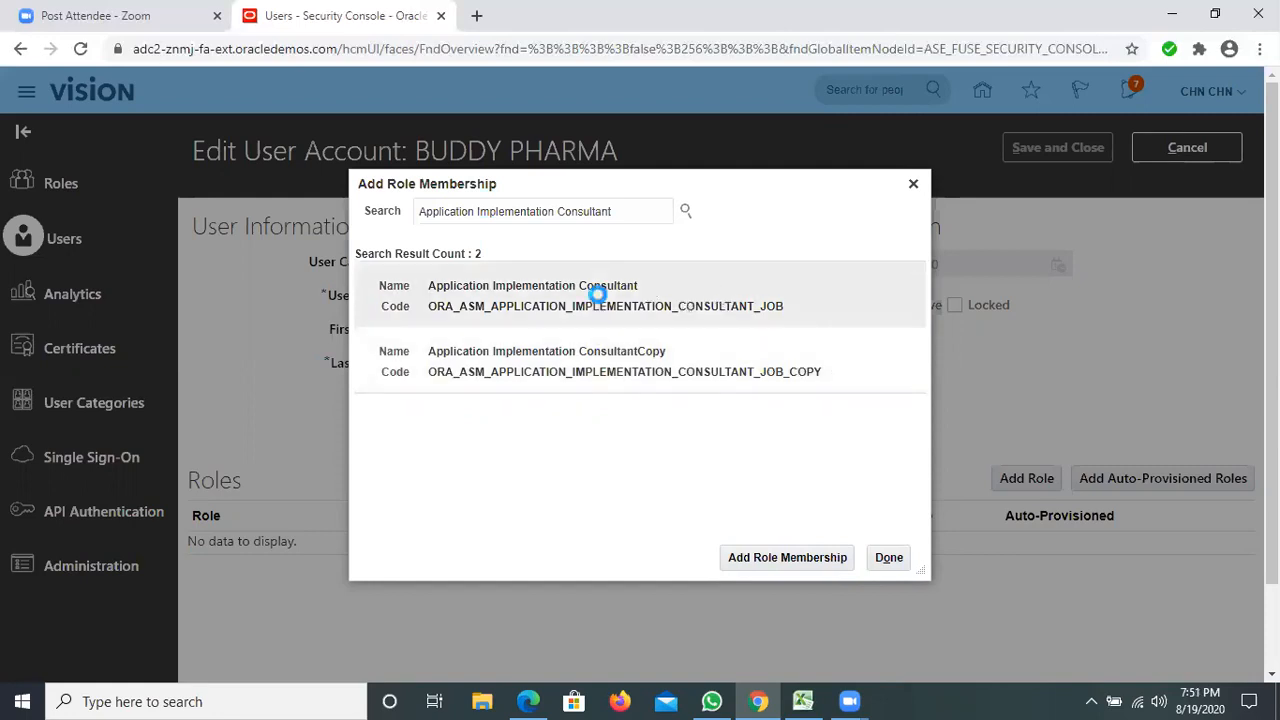
{"action": "left_click", "coordinate": [745, 566]}
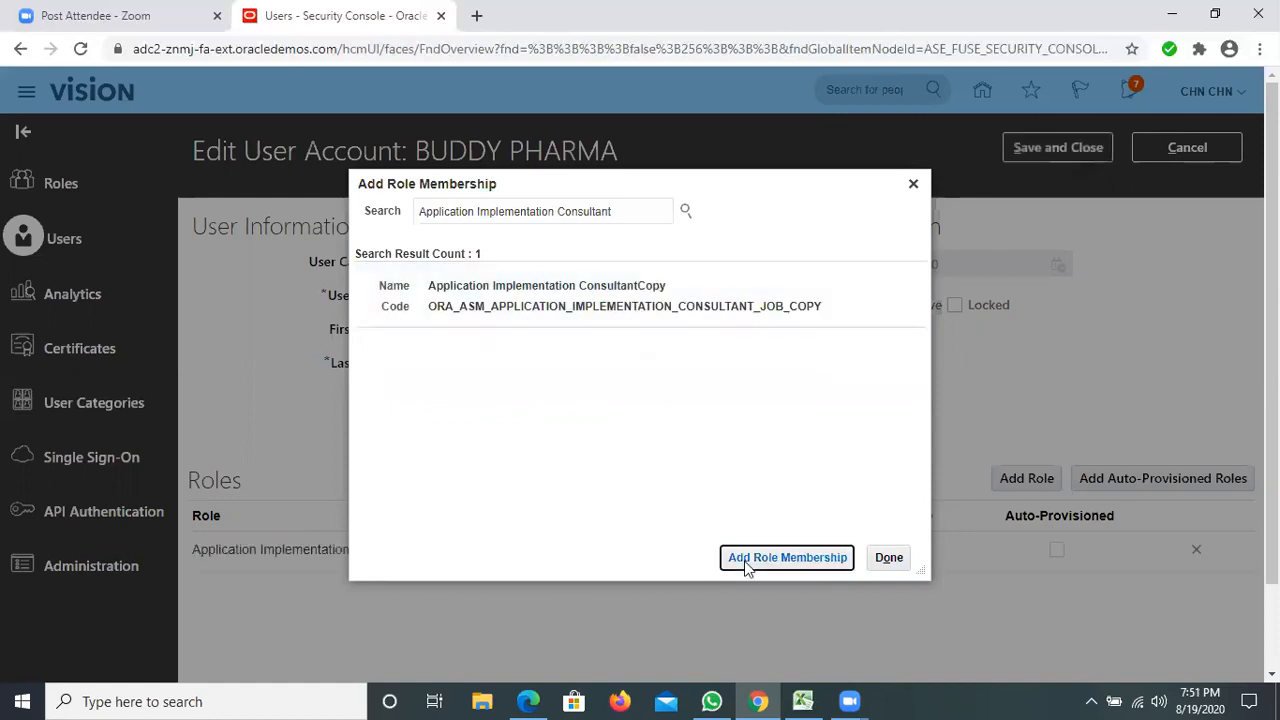
{"action": "left_click", "coordinate": [888, 556]}
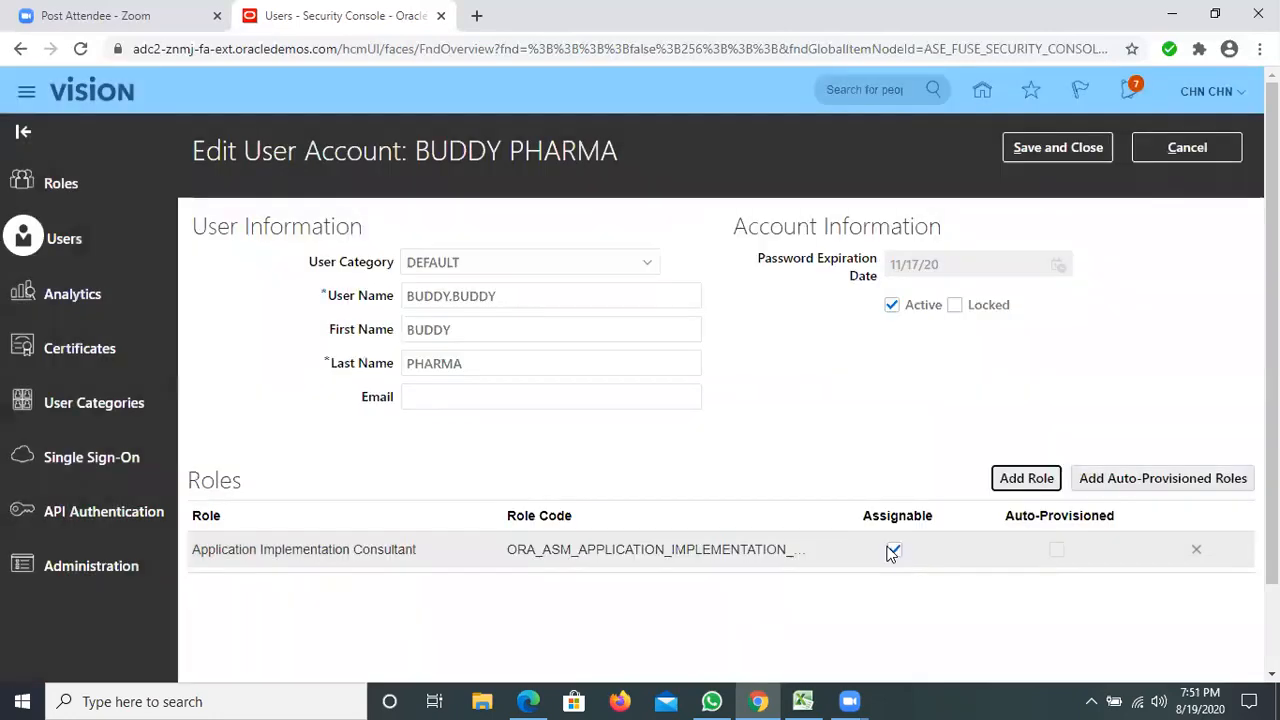
Add the IT Security Manager role with code ORA_FND_IT_SECURITY_MANAGER_JOB to the user account.
{"action": "left_click", "coordinate": [1026, 478]}
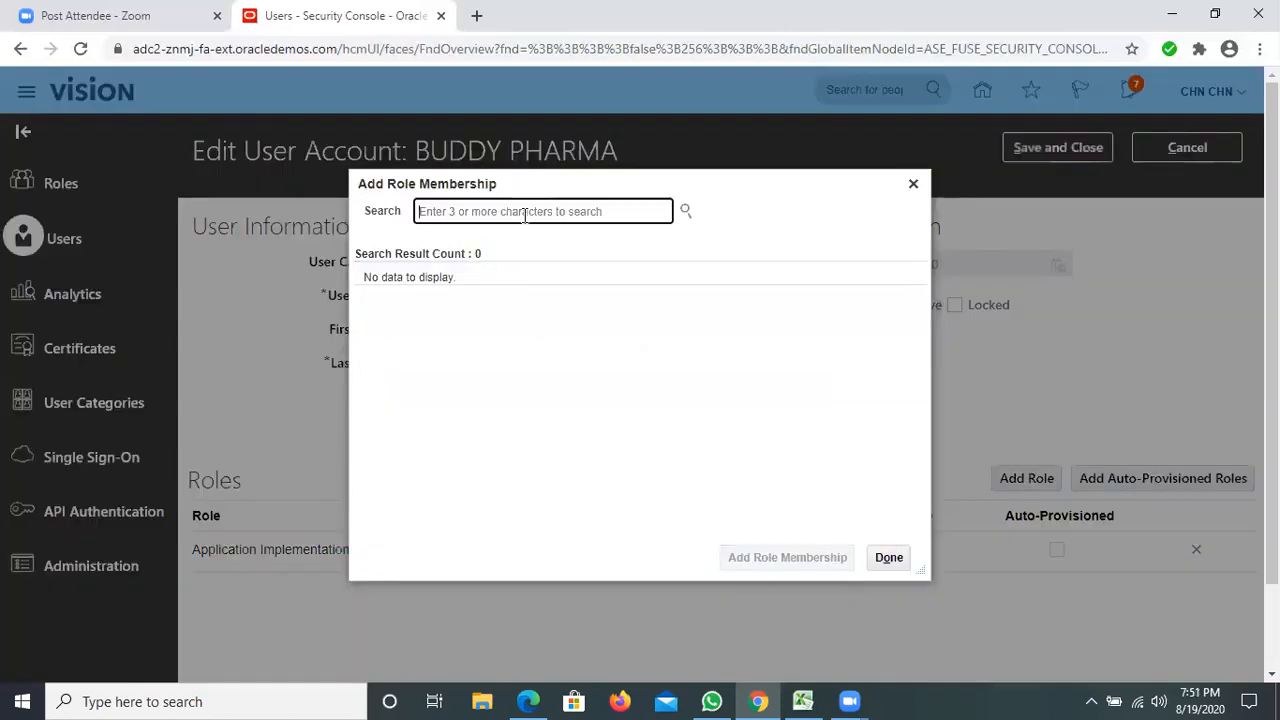
{"action": "type", "text": "I"}
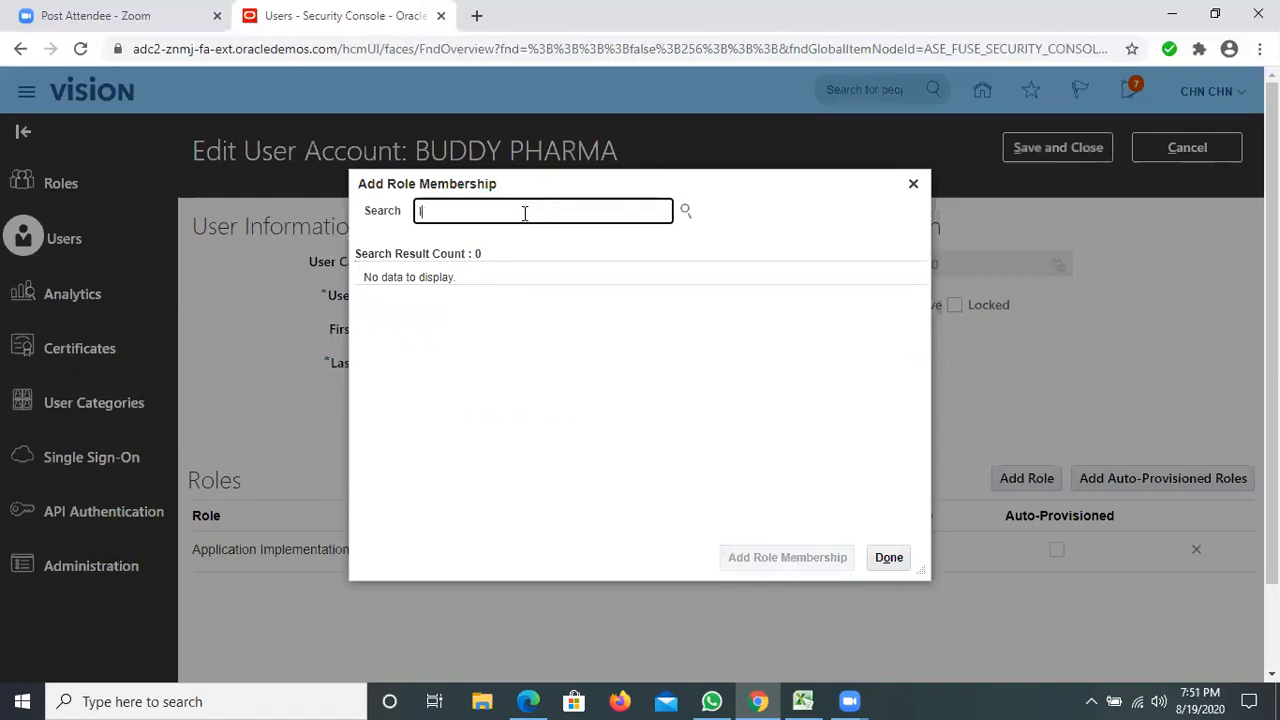
{"action": "type", "text": "T SECURITY"}
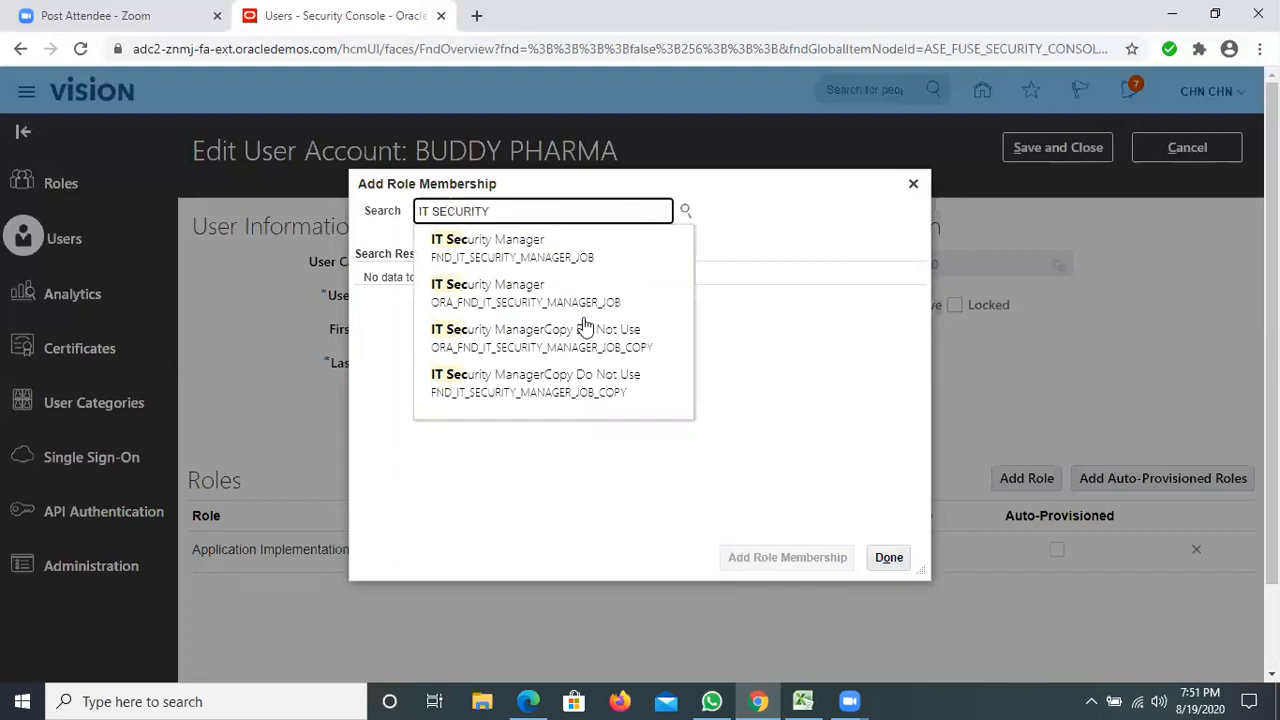
{"action": "left_click", "coordinate": [545, 295]}
{"action": "left_click", "coordinate": [555, 291]}
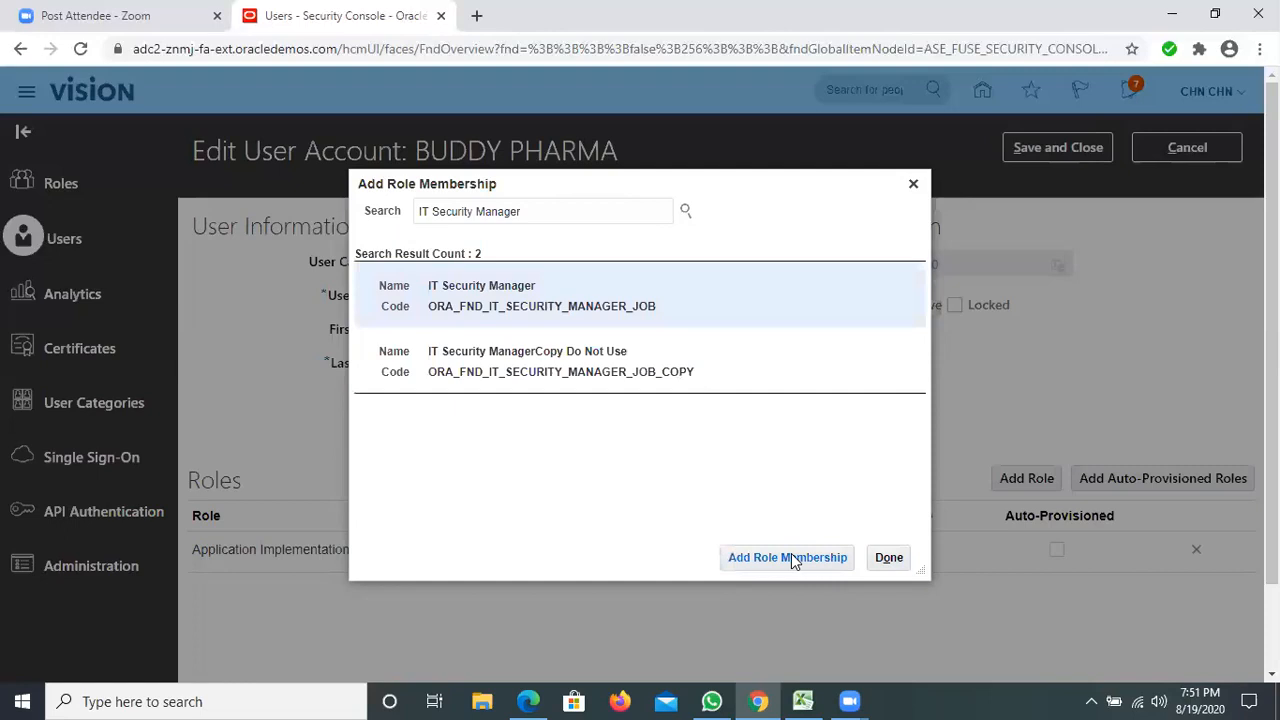
{"action": "left_click", "coordinate": [789, 557]}
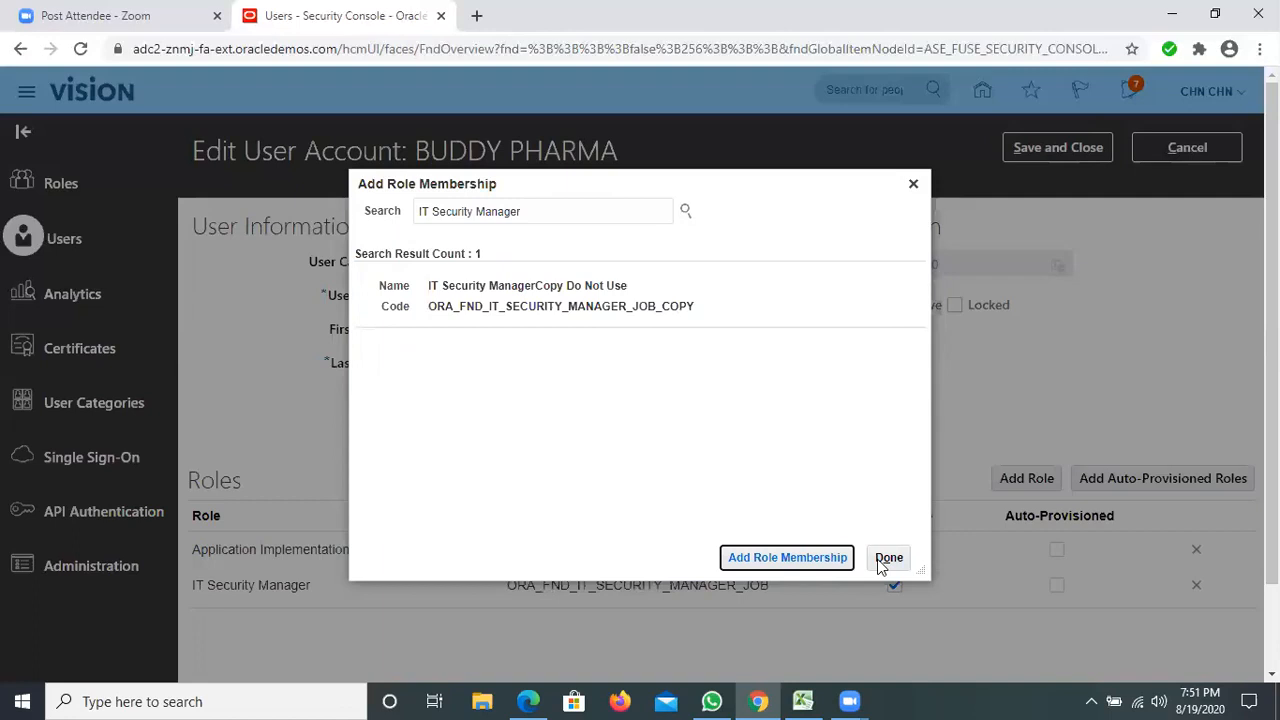
{"action": "key", "text": "Tab"}
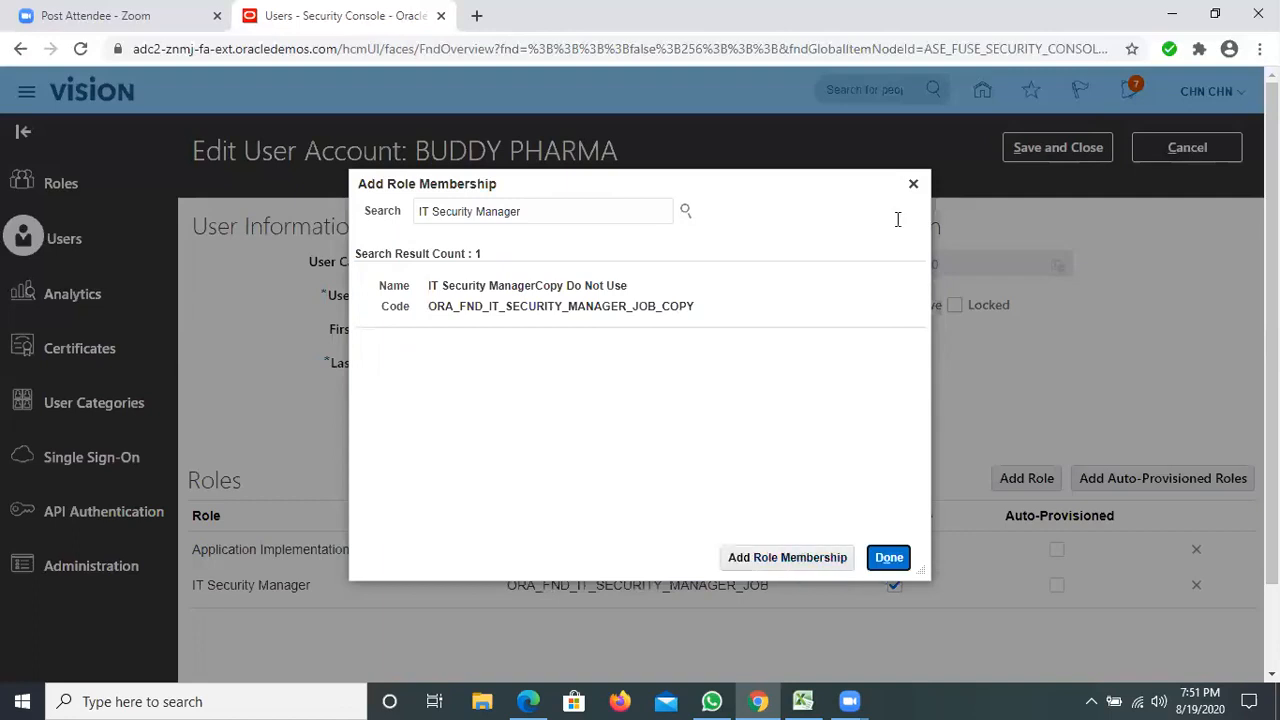
{"action": "key", "text": "Return"}
Add the Employee role with code ORA_PER_EMPLOYEE_ABSTRACT to the user account.
{"action": "left_click", "coordinate": [1030, 480]}
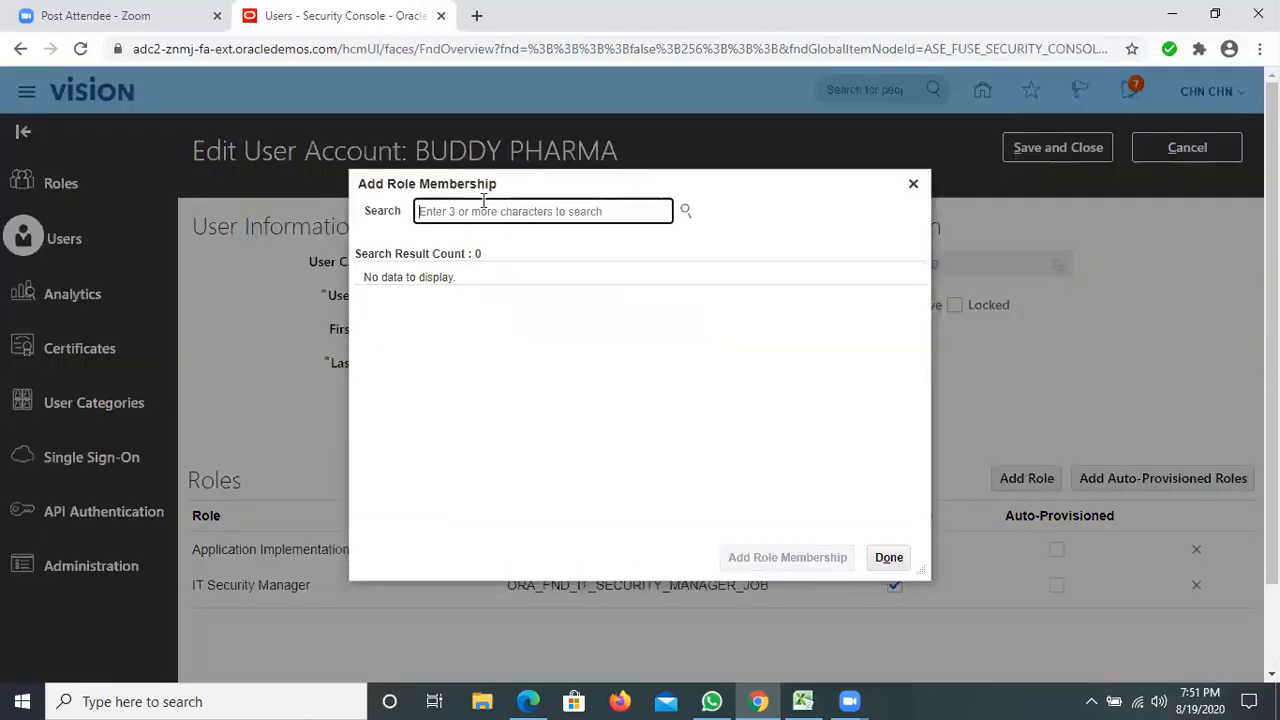
{"action": "type", "text": "EMPLOYEE"}
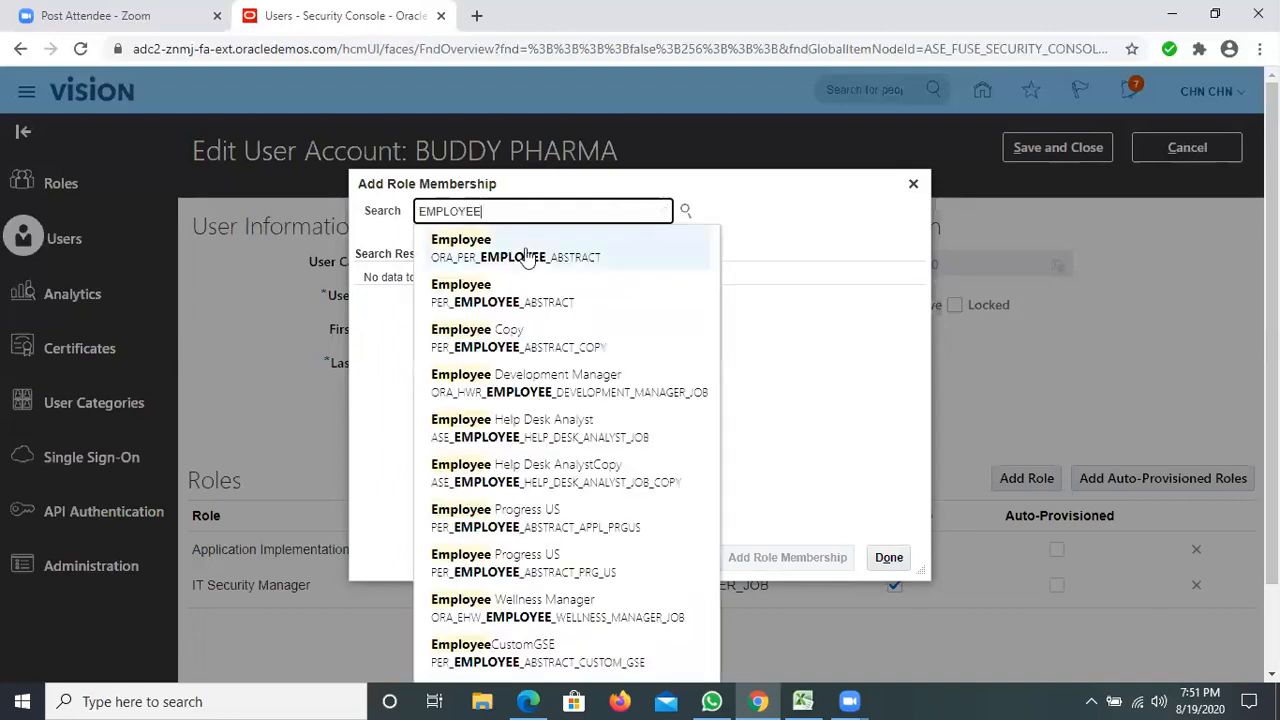
{"action": "left_click", "coordinate": [524, 248]}
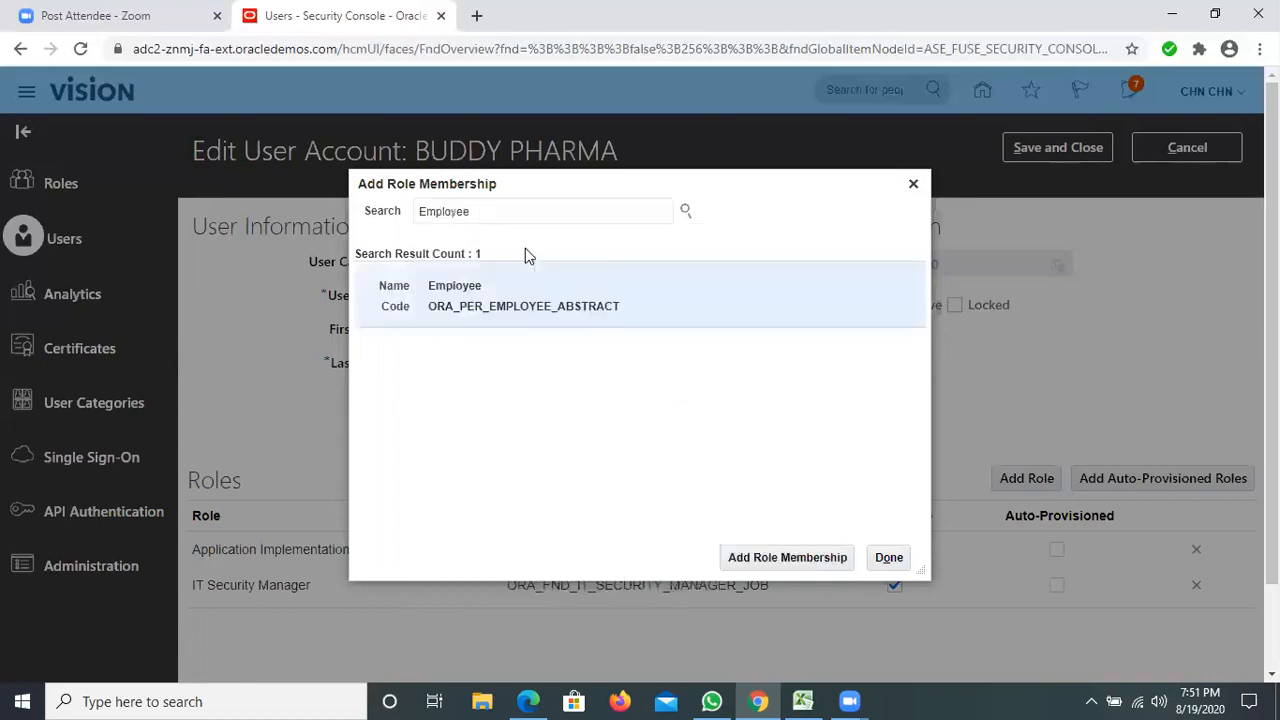
{"action": "left_click", "coordinate": [529, 306]}
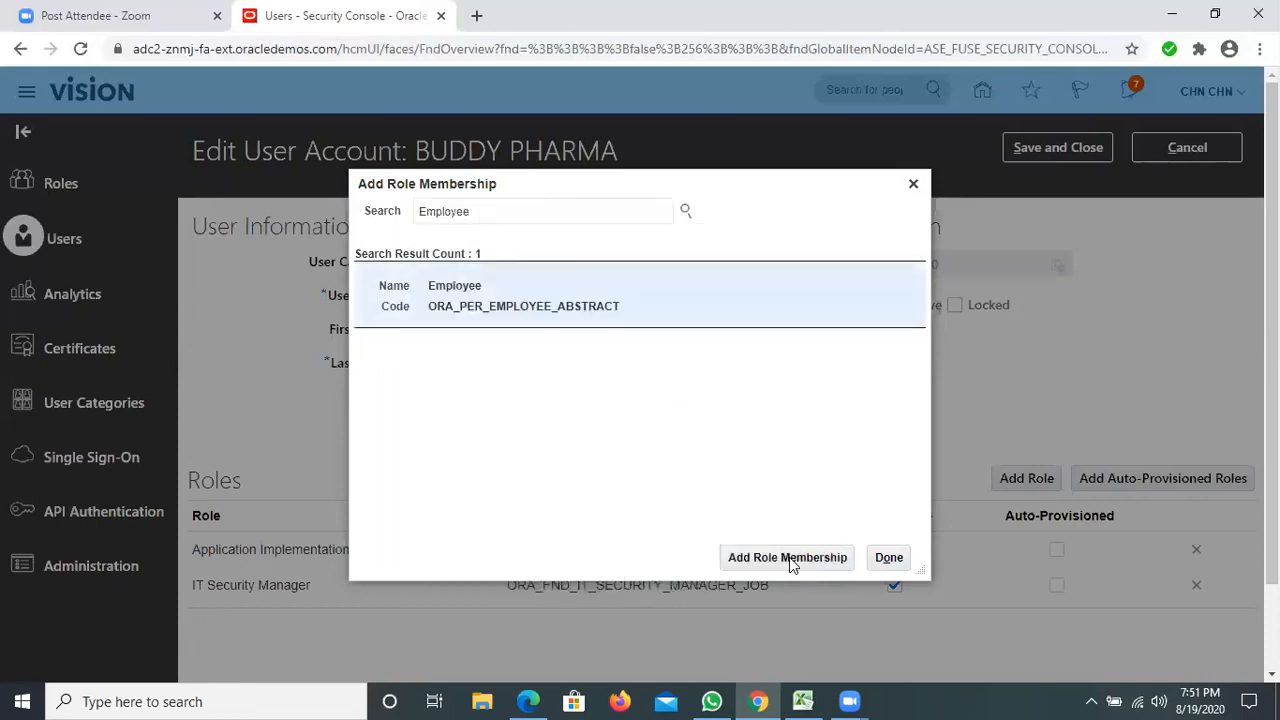
{"action": "left_click", "coordinate": [789, 559]}
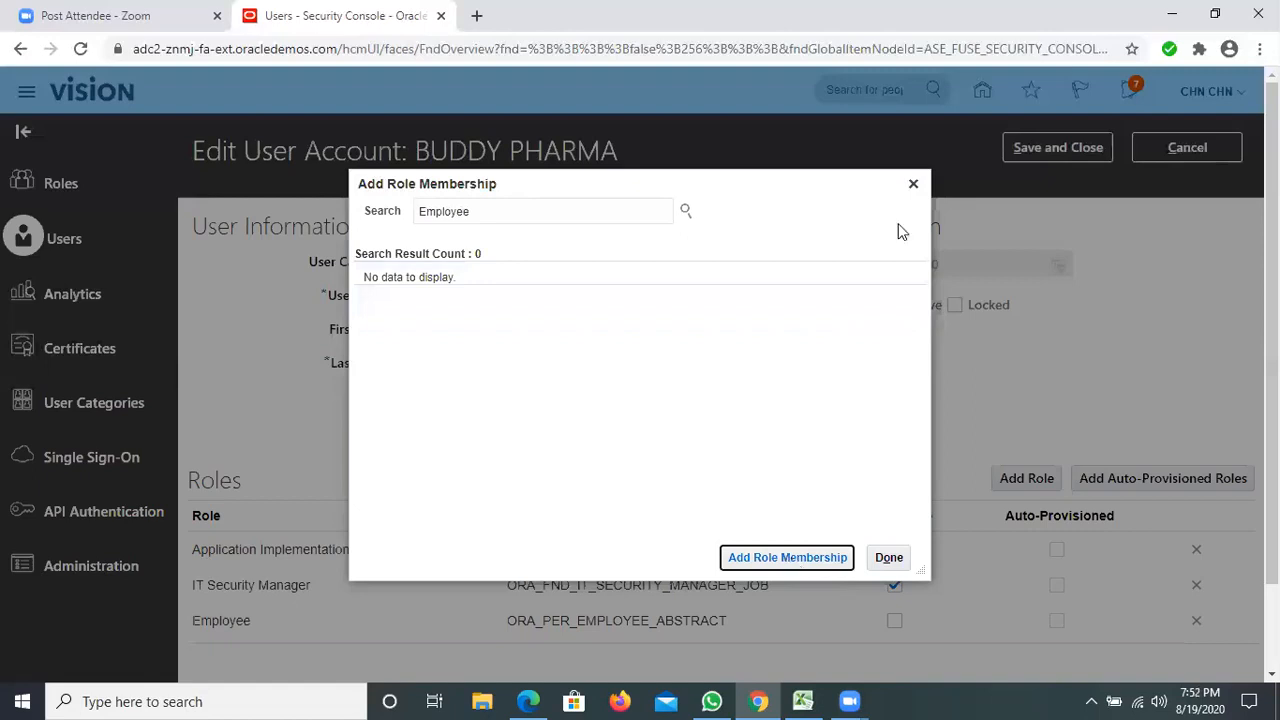
{"action": "left_click", "coordinate": [889, 558]}
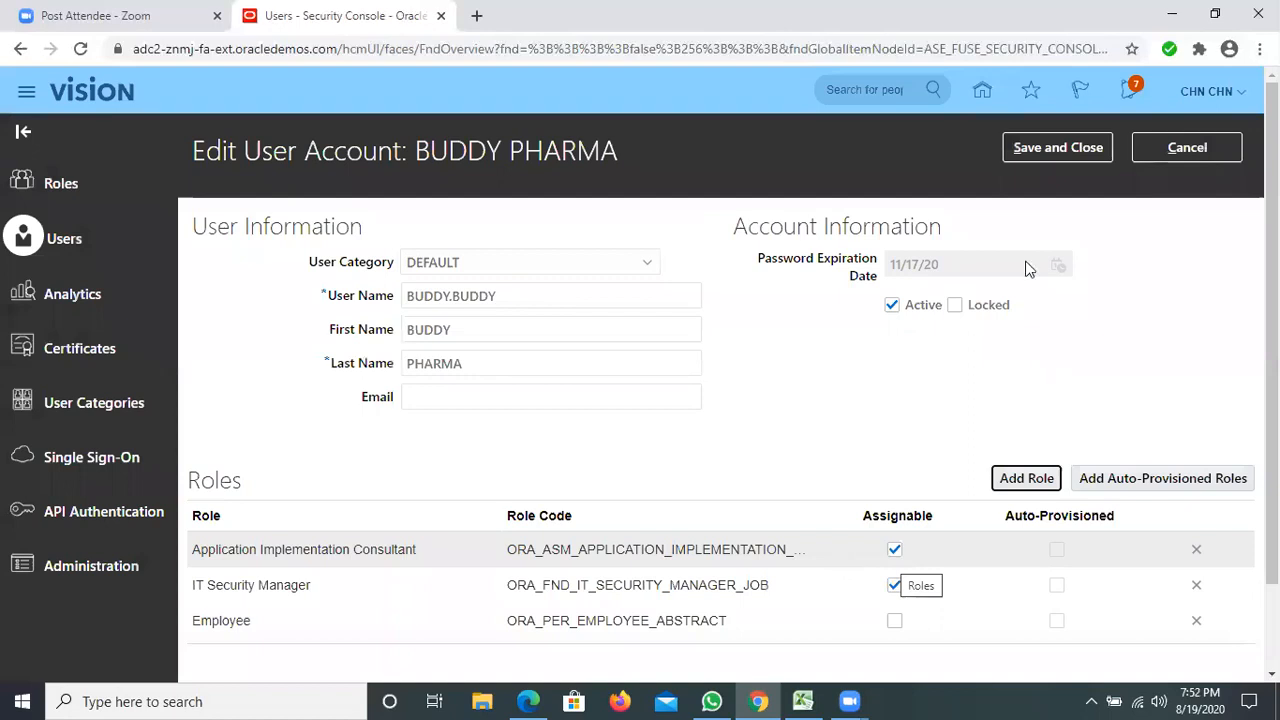
Save the account's role assignments and sign out of the administrator's session, confirming the single sign-off.
{"action": "left_click", "coordinate": [1041, 150]}
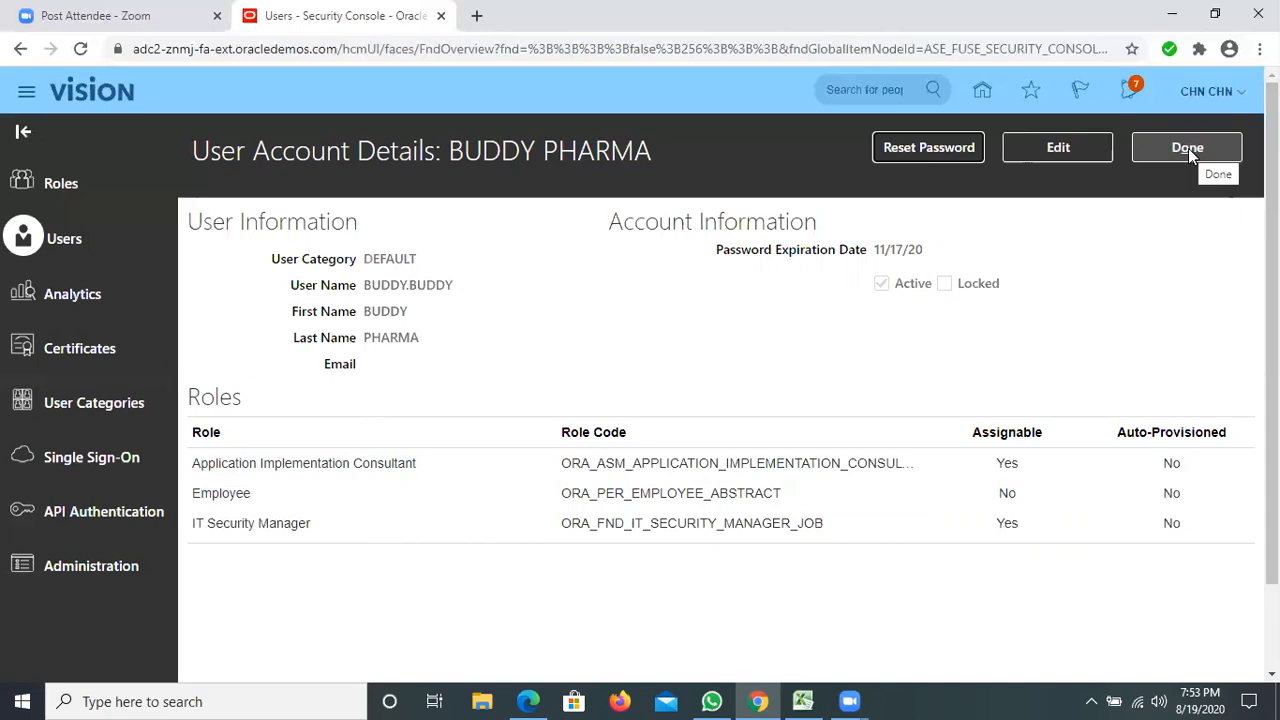
{"action": "left_click", "coordinate": [1188, 148]}
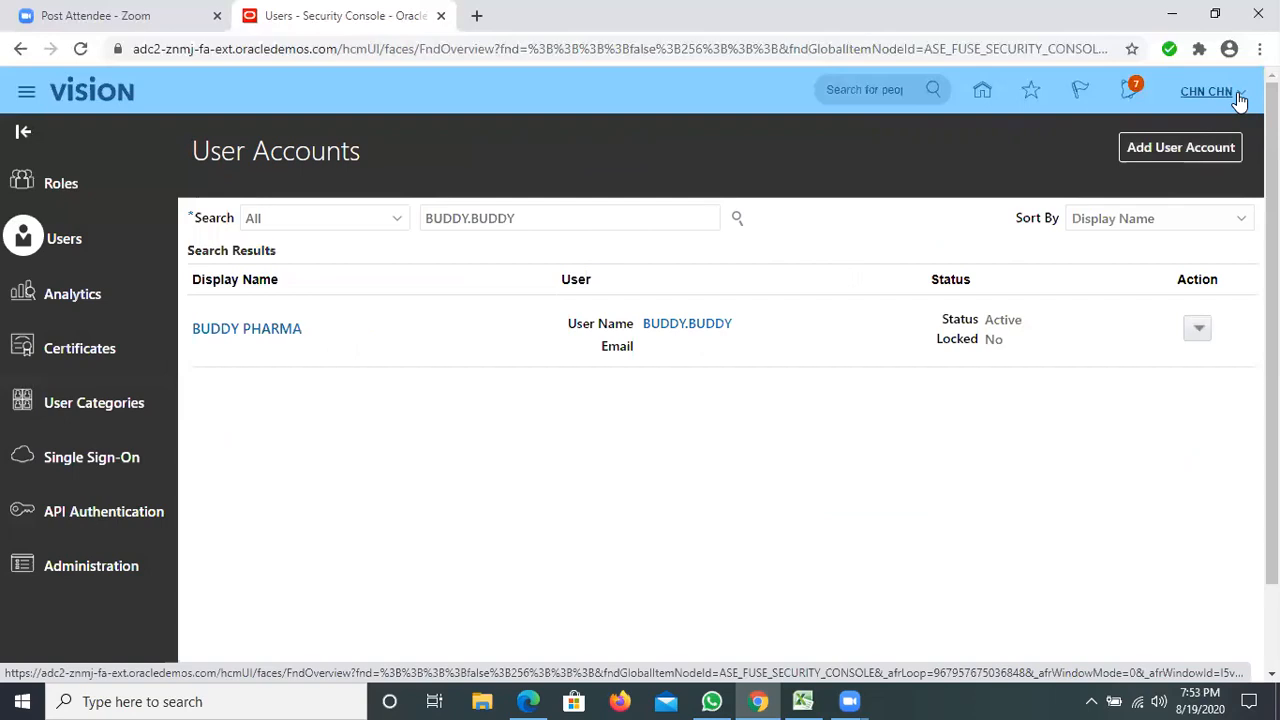
{"action": "left_click", "coordinate": [1238, 96]}
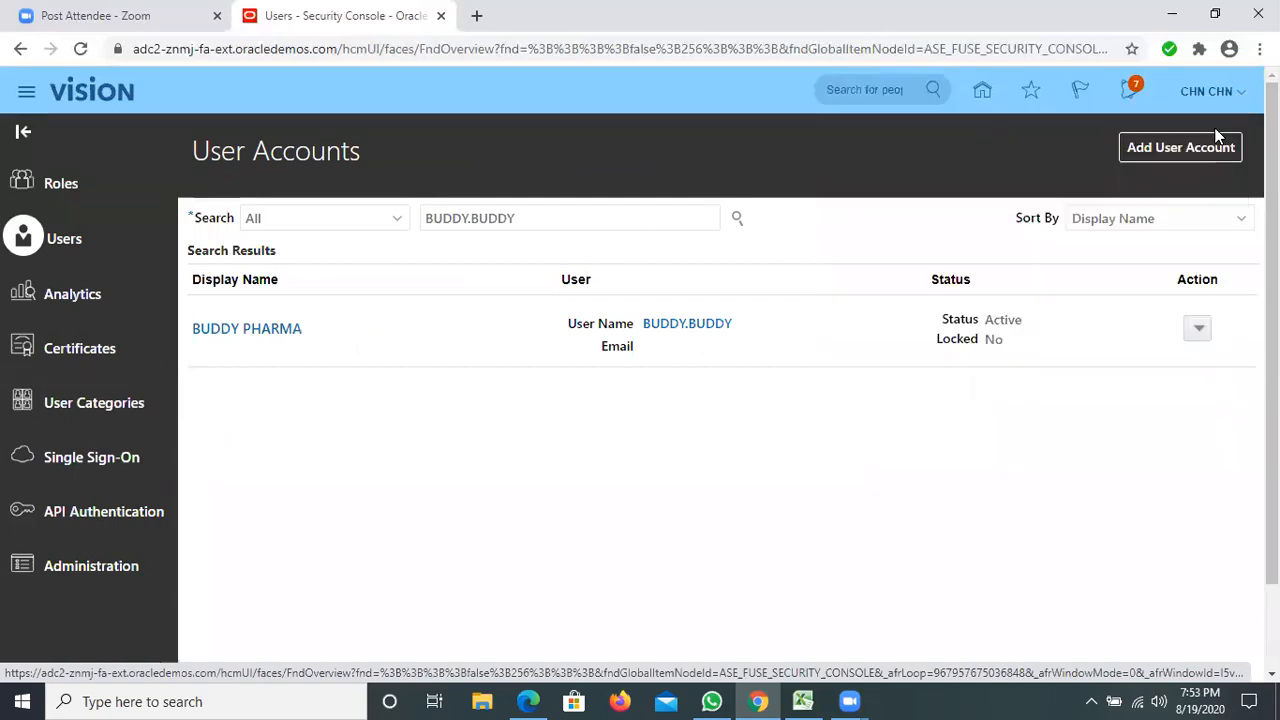
{"action": "left_click", "coordinate": [1195, 131]}
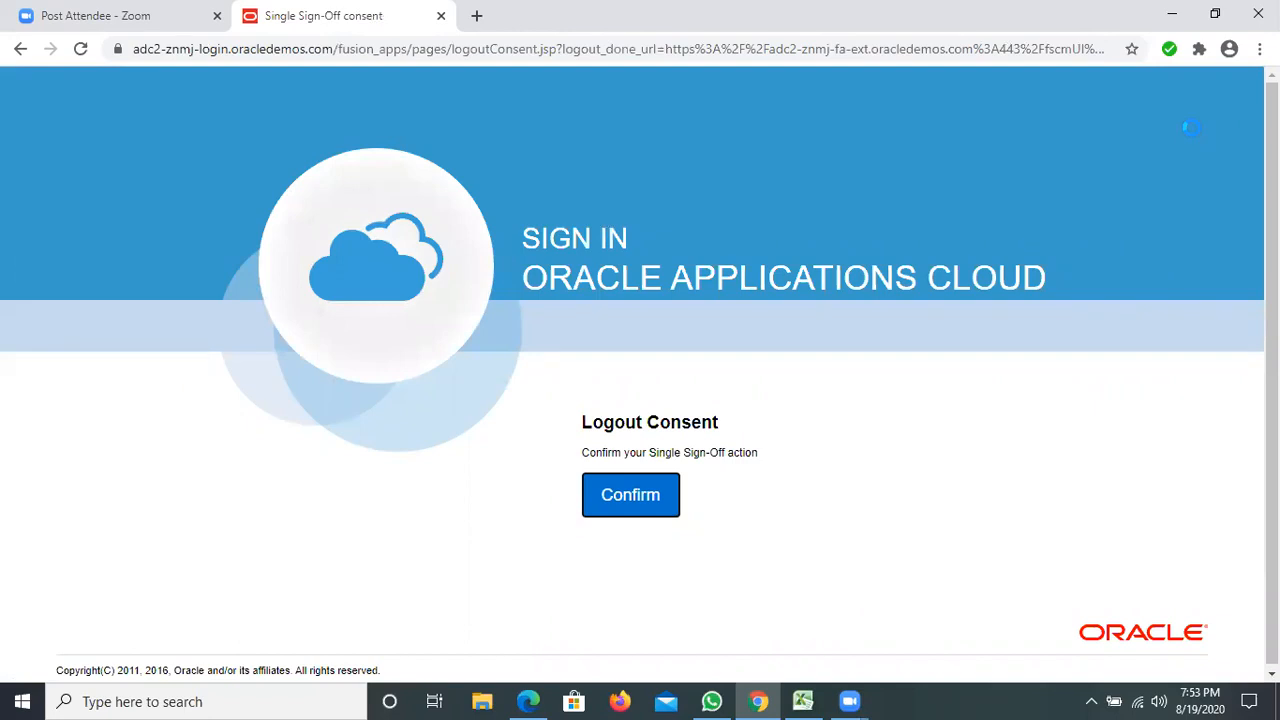
{"action": "left_click", "coordinate": [610, 500]}
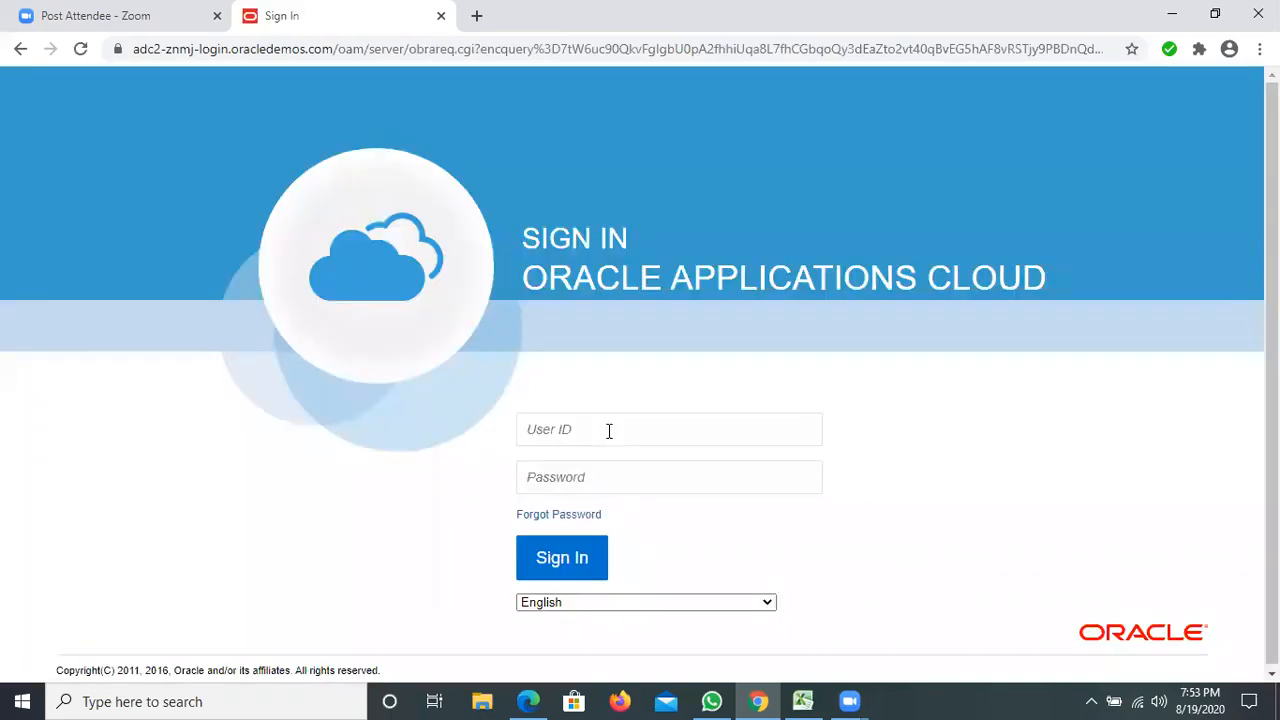
Sign in as the new user, entering that account's user ID and password.
{"action": "left_click", "coordinate": [609, 431]}
{"action": "type", "text": "BU"}
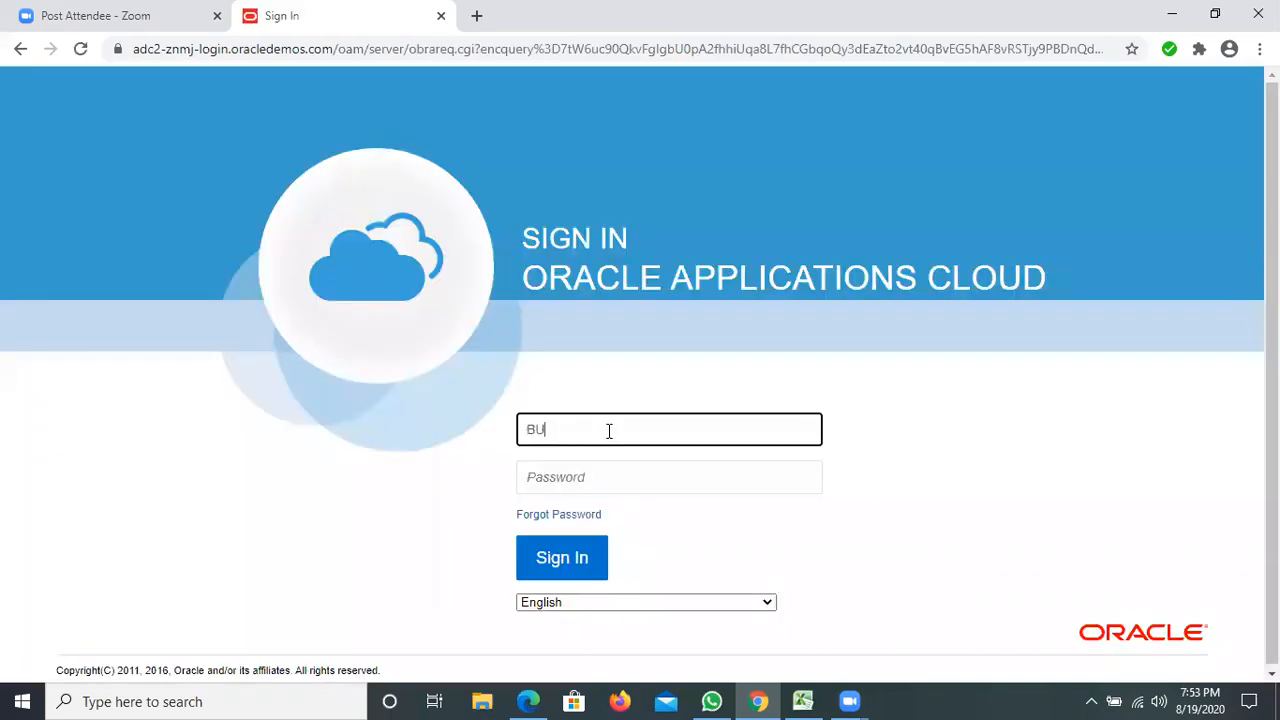
{"action": "type", "text": "DDY.BUDDY"}
{"action": "left_click", "coordinate": [588, 477]}
{"action": "type", "text": "••"}
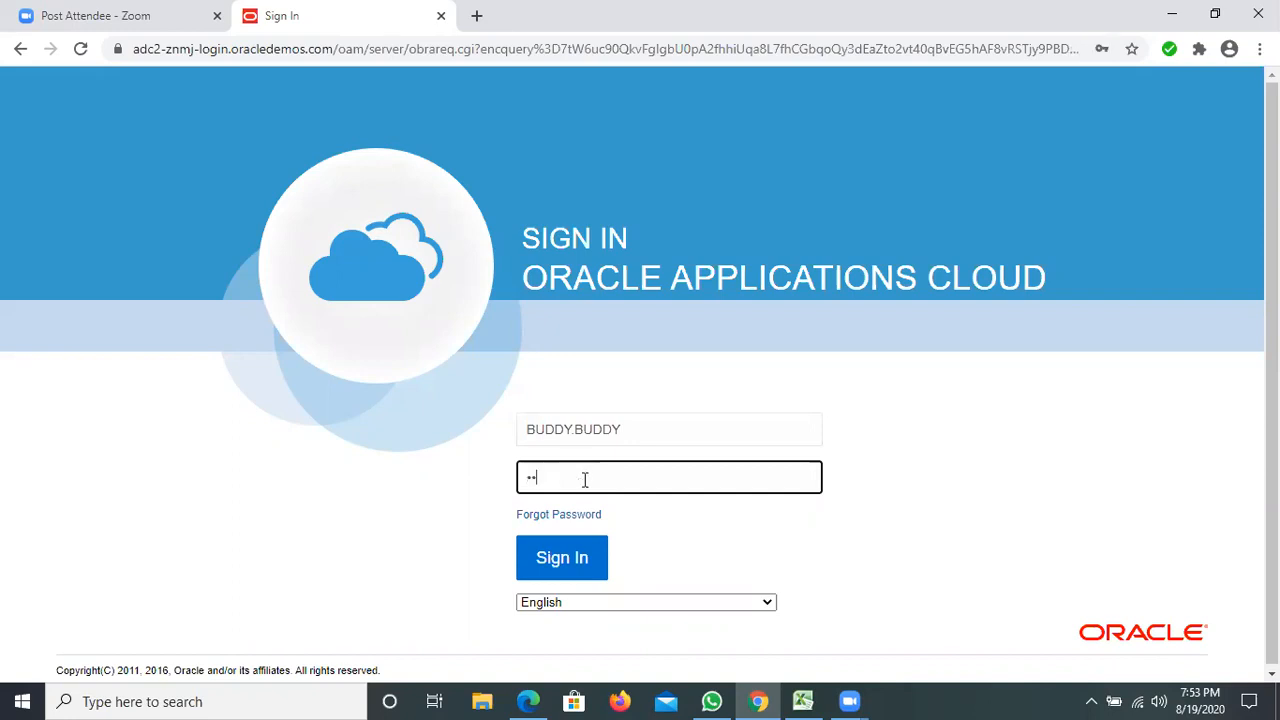
{"action": "key", "text": "BackSpace"}
{"action": "key", "text": "BackSpace"}
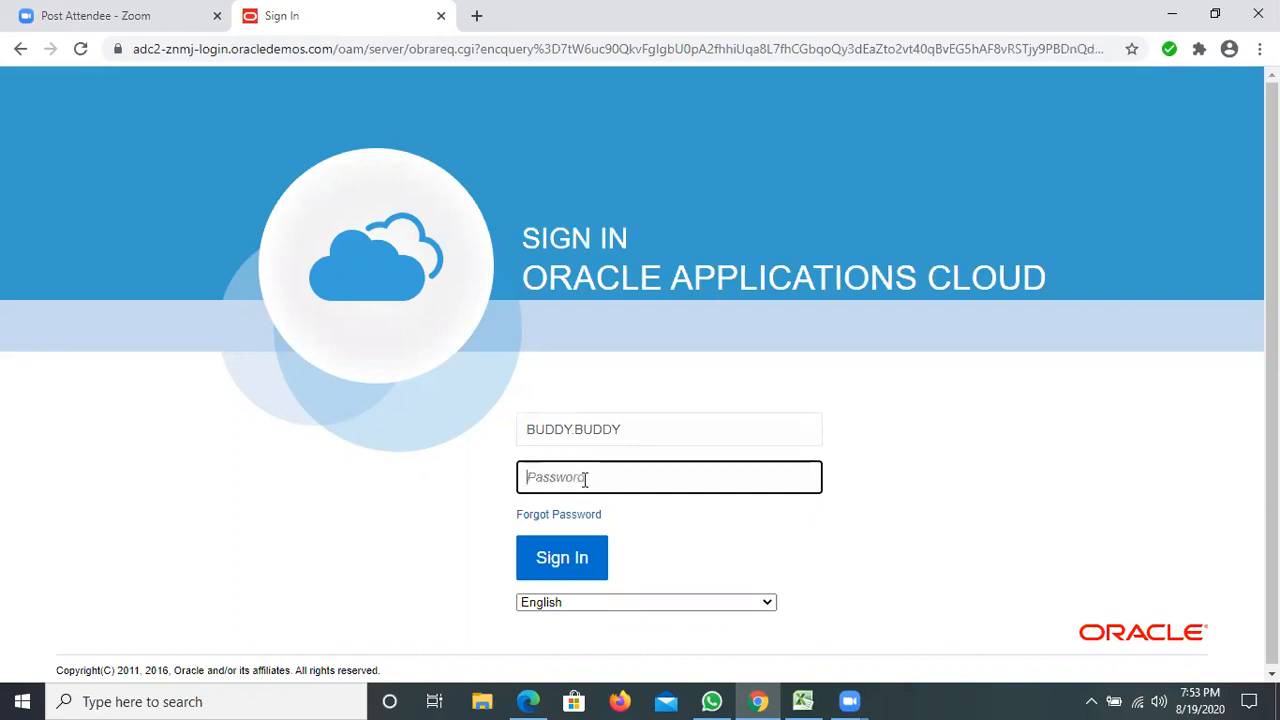
{"action": "type", "text": "•••••••••"}
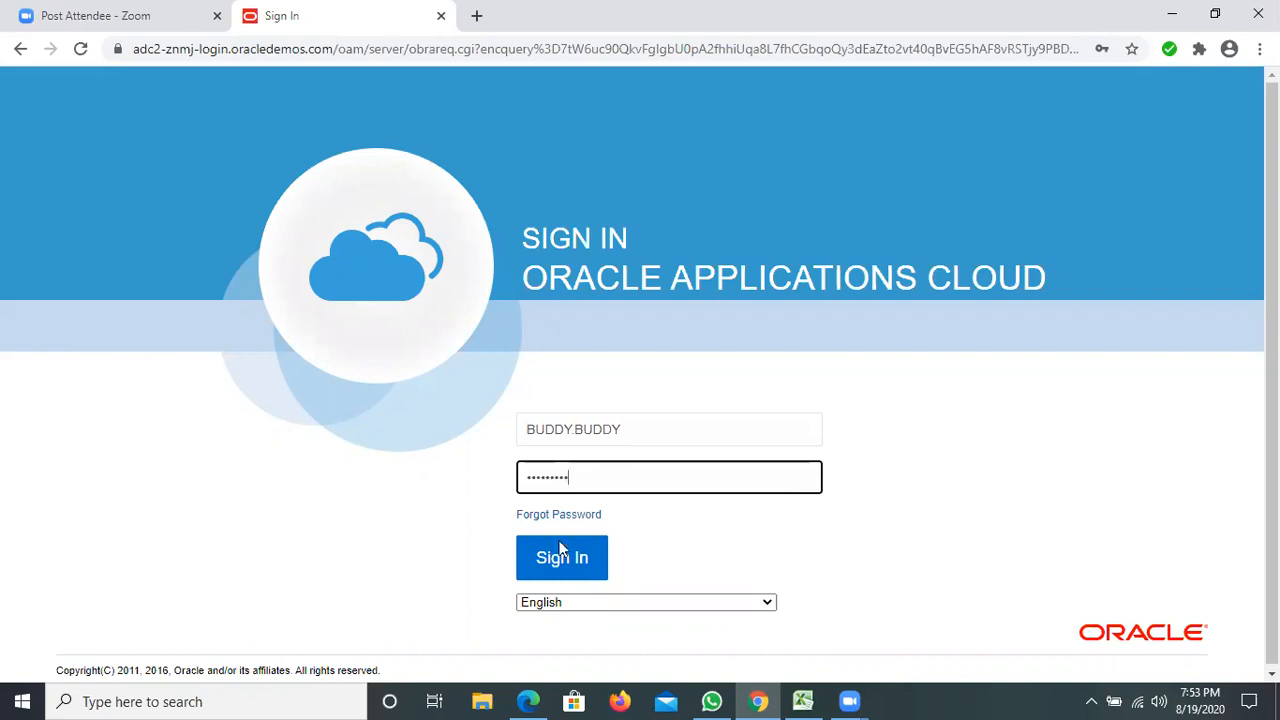
{"action": "left_click", "coordinate": [561, 549]}
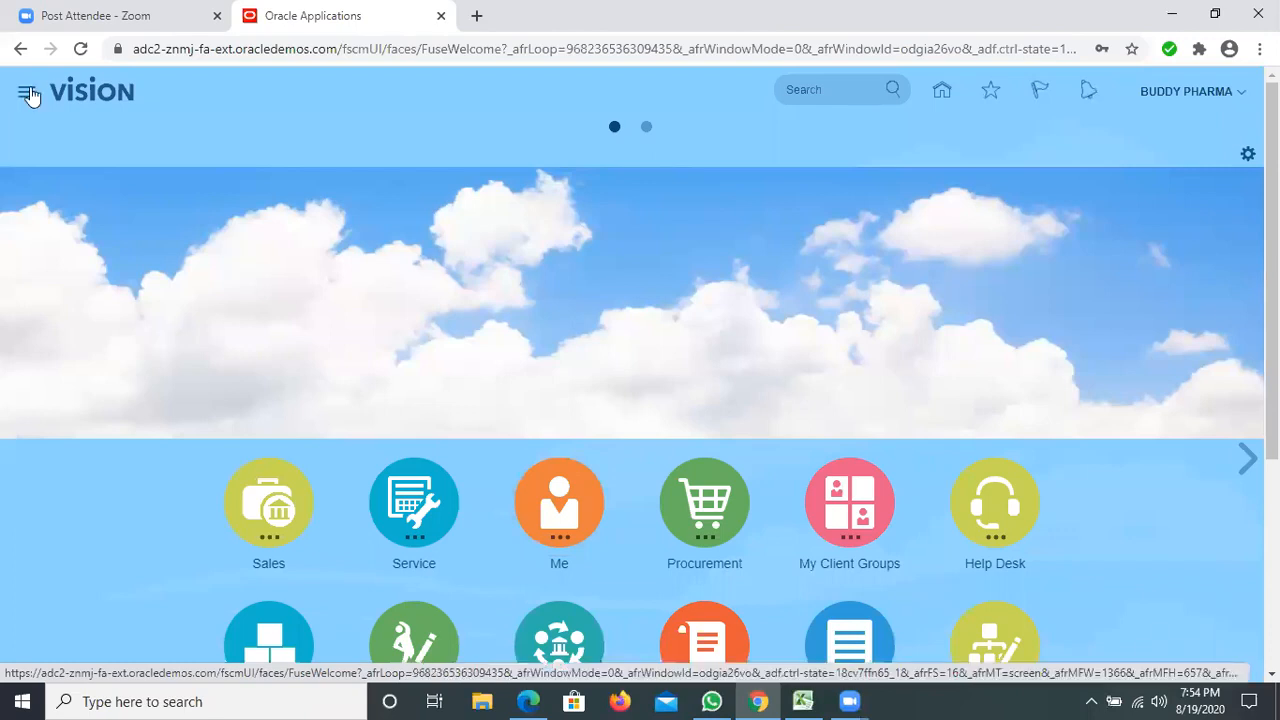
Examine the work areas available to the new user in the Navigator, including those under Tools, and close it.
{"action": "left_click", "coordinate": [27, 93]}
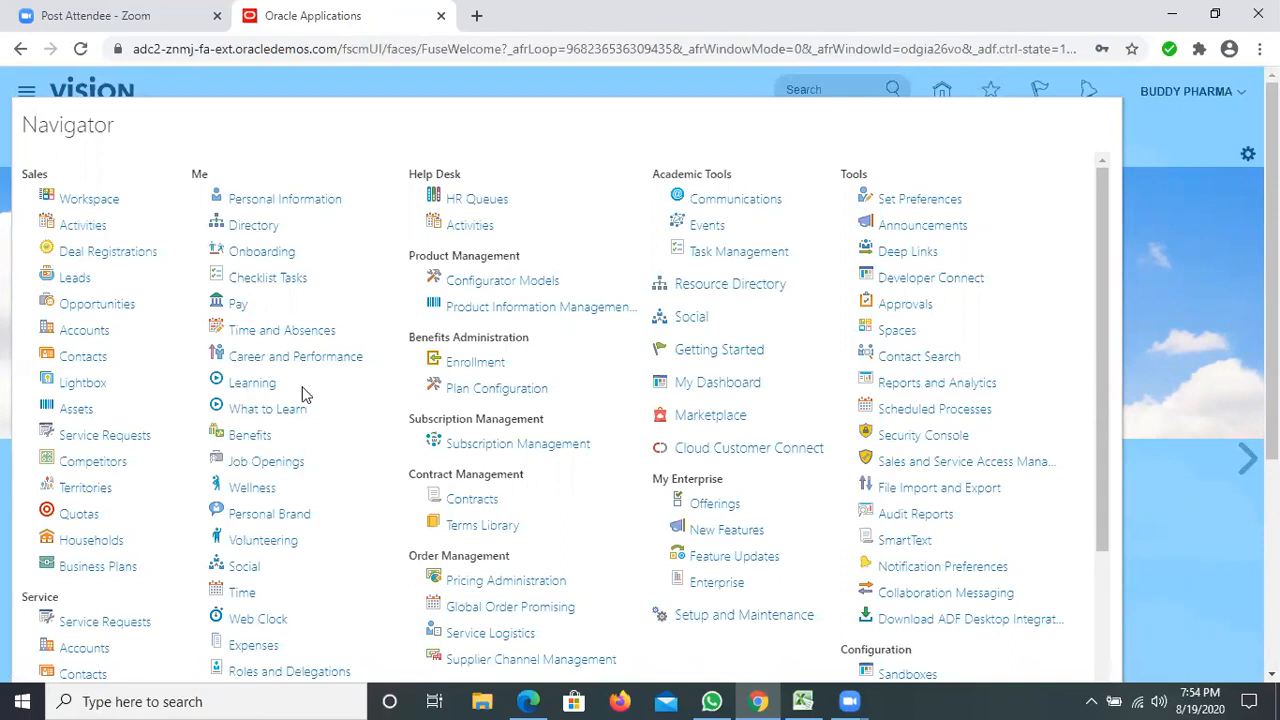
{"action": "scroll", "coordinate": [522, 362], "scroll_direction": "down", "scroll_amount": 1}
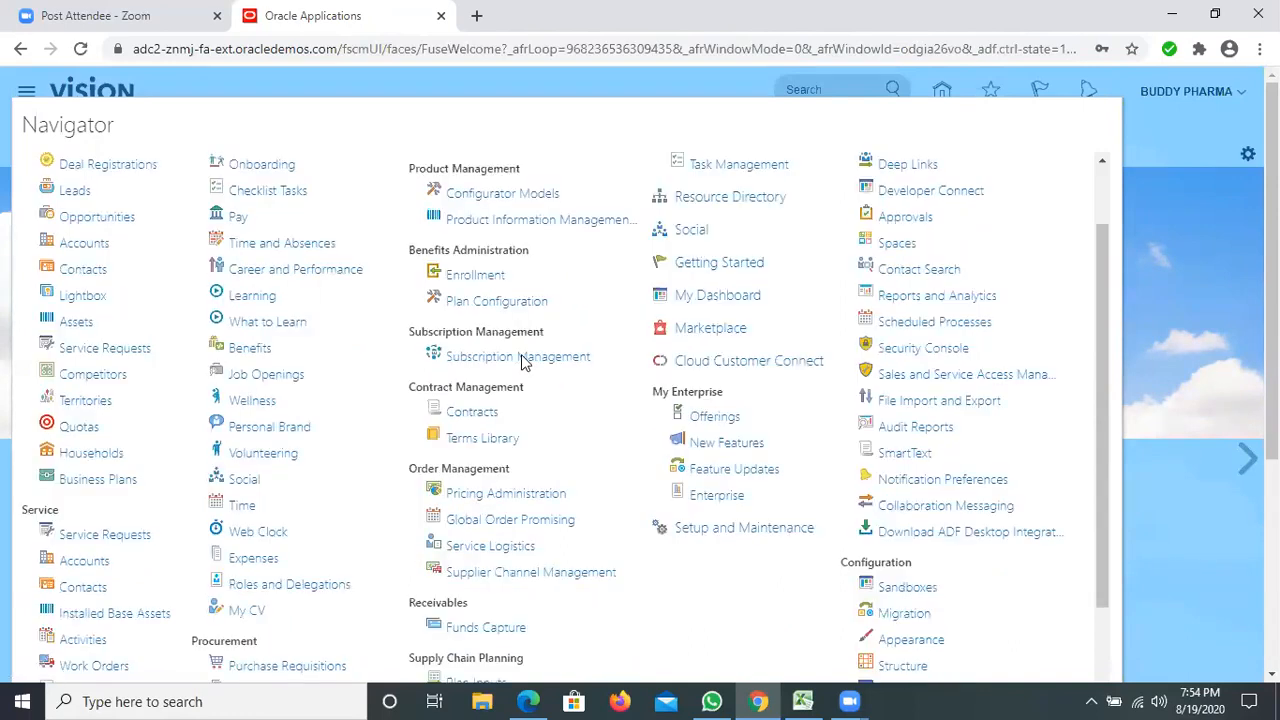
{"action": "scroll", "coordinate": [522, 362], "scroll_direction": "up", "scroll_amount": 1}
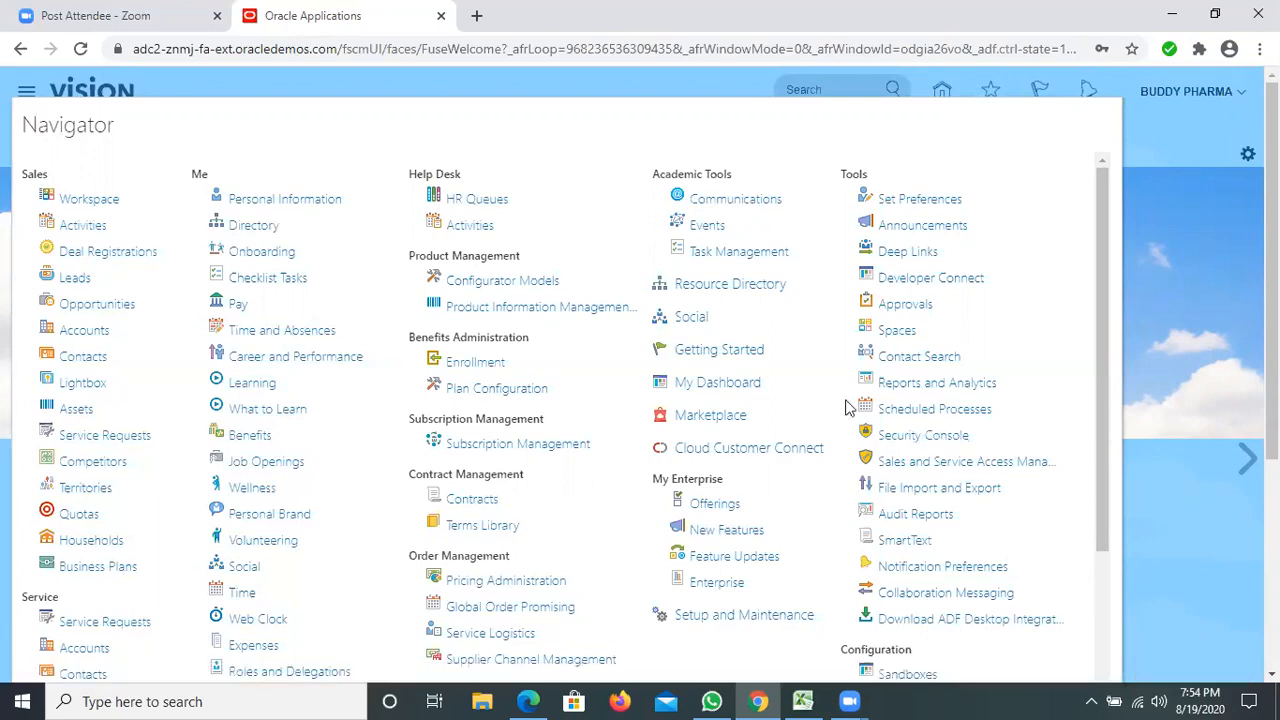
{"action": "left_click", "coordinate": [926, 424]}
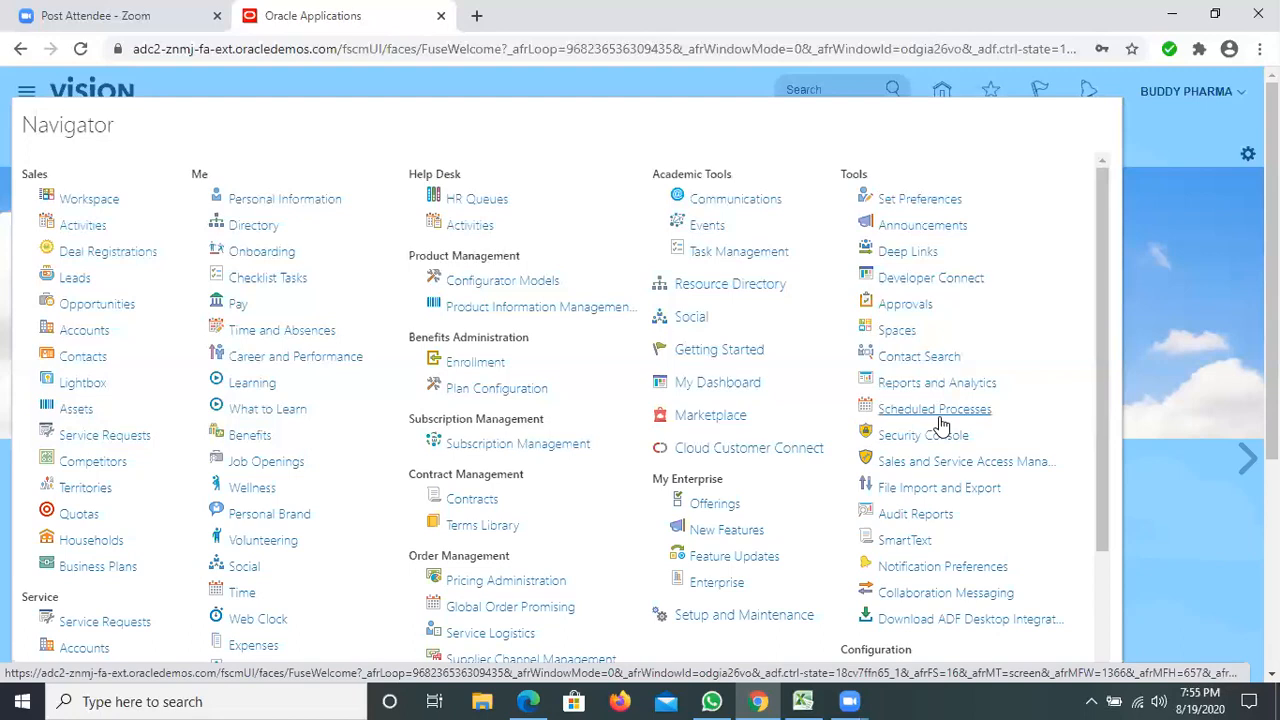
{"action": "left_click", "coordinate": [1168, 313]}
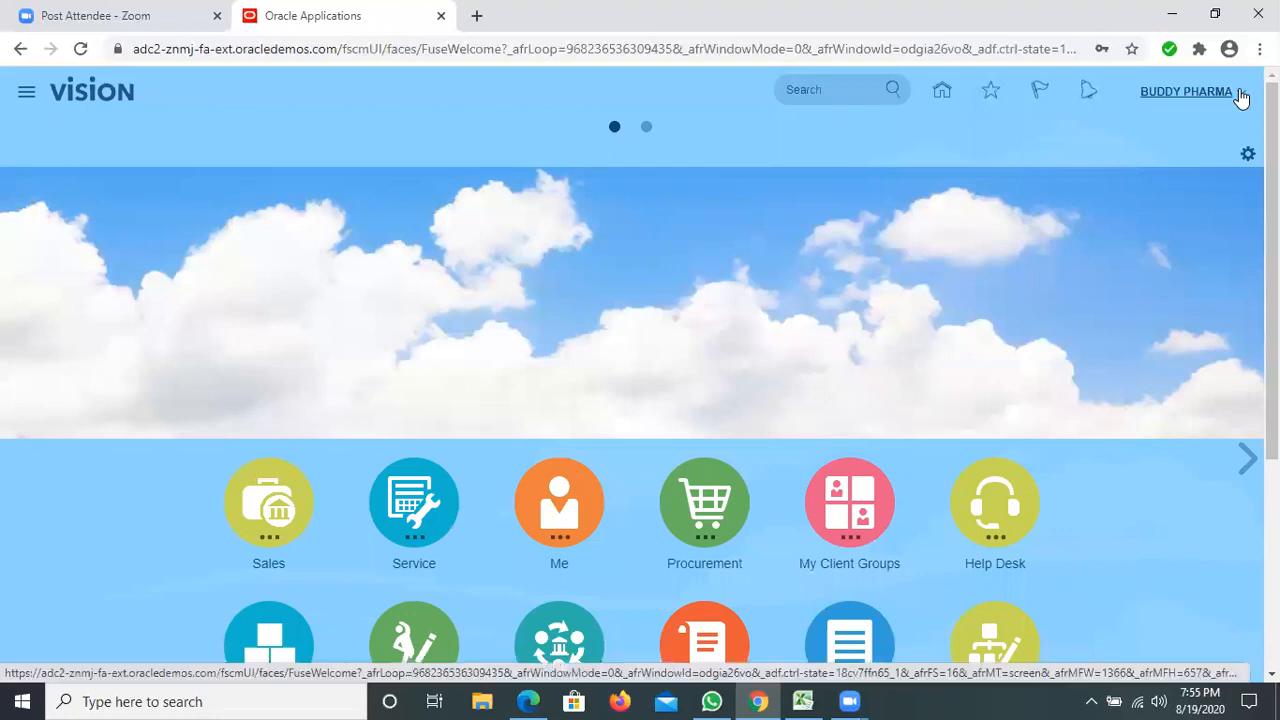
Review the new user's administration options, including Setup and Maintenance, and open the Scheduled Processes work area.
{"action": "left_click", "coordinate": [1240, 97]}
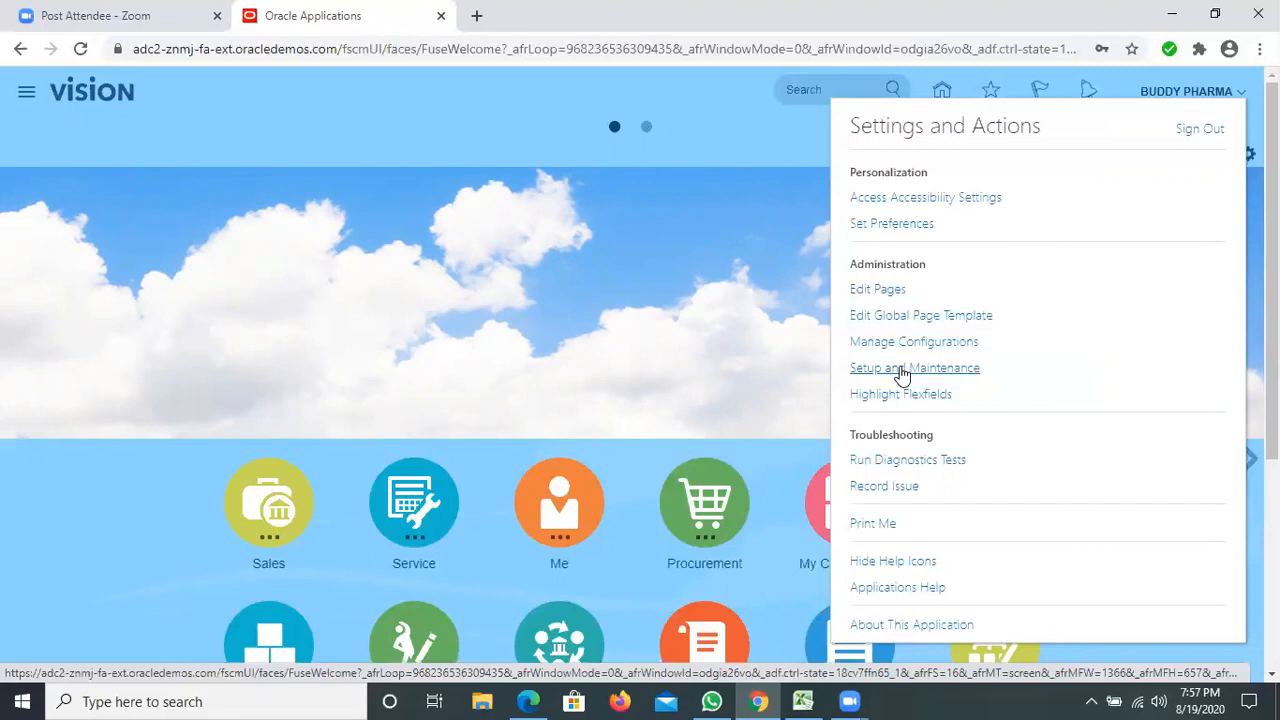
{"action": "left_click", "coordinate": [588, 334]}
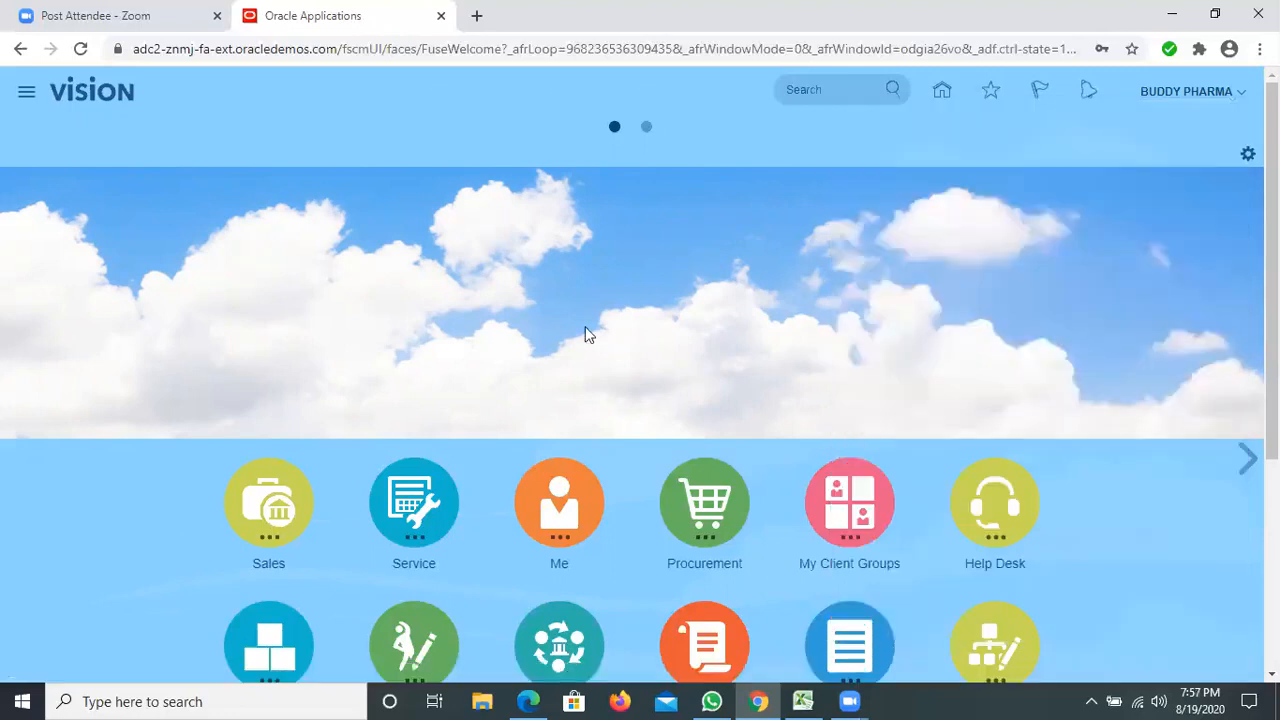
{"action": "left_click", "coordinate": [28, 96]}
{"action": "left_click", "coordinate": [933, 412]}
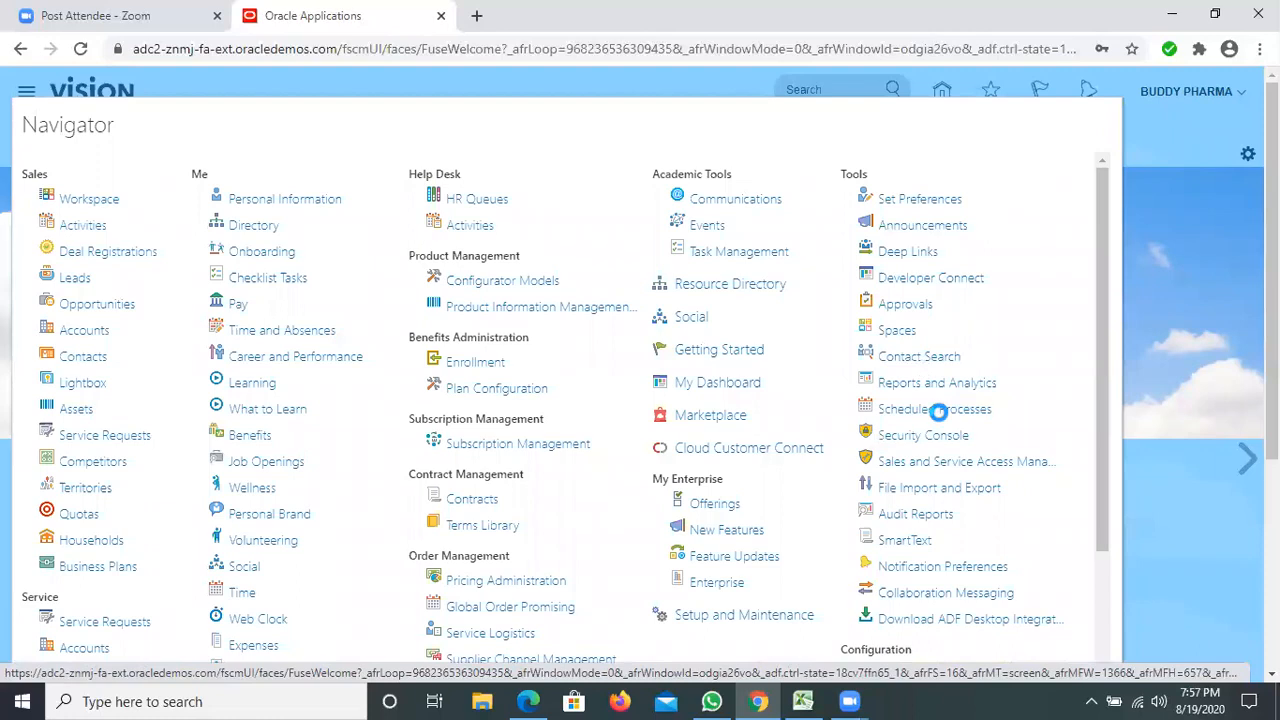
{"action": "left_click", "coordinate": [918, 411]}
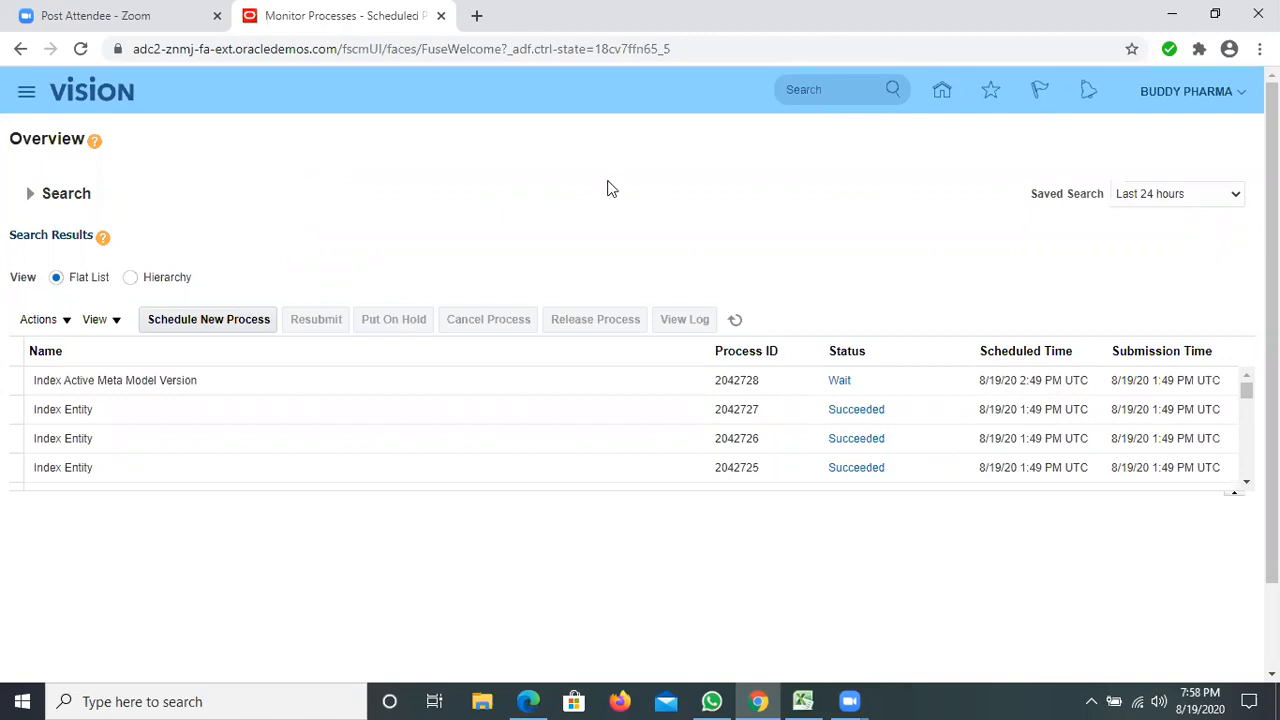
Begin scheduling a new process of type Job and search the process names for LDAP%.
{"action": "left_click", "coordinate": [197, 322]}
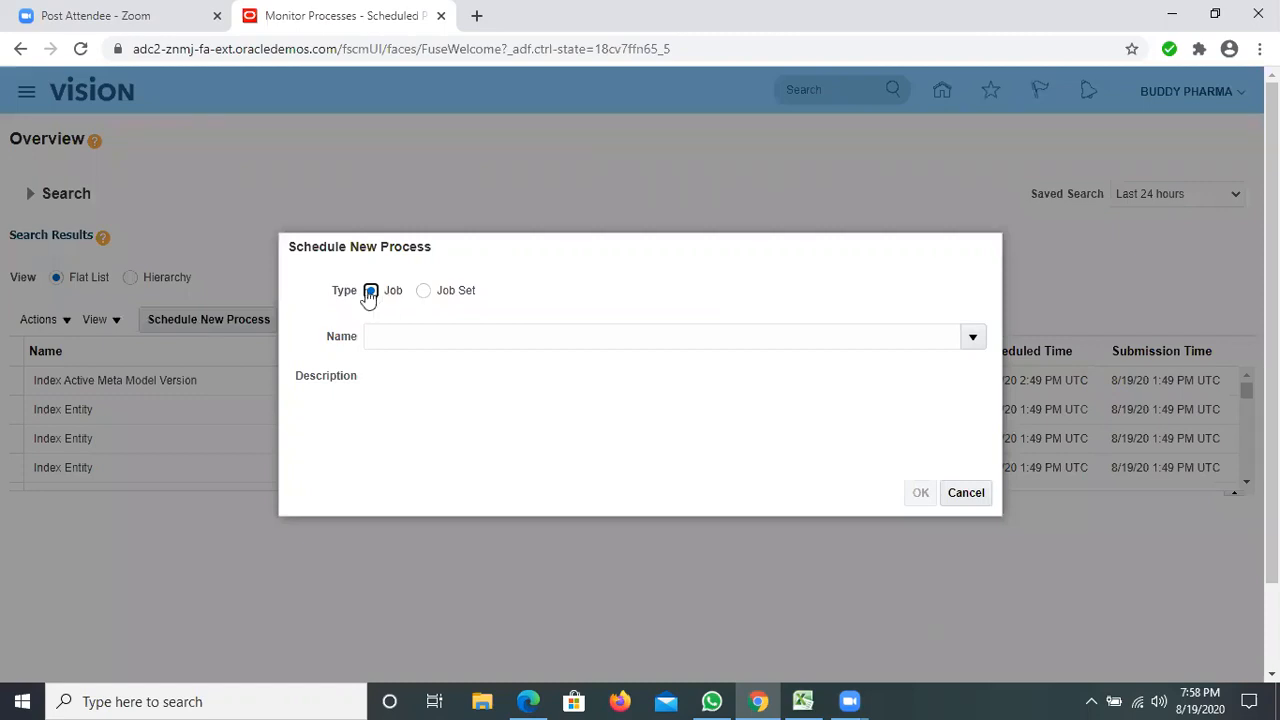
{"action": "left_click", "coordinate": [399, 337]}
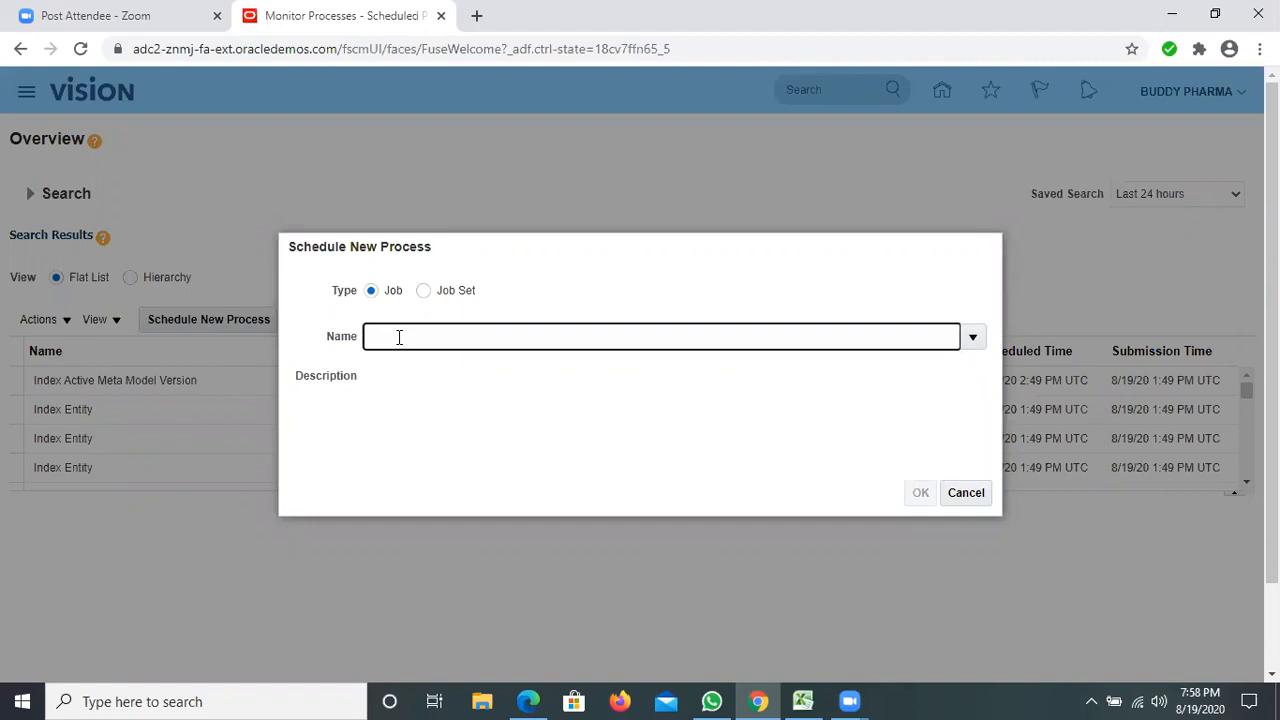
{"action": "type", "text": "LDAP"}
{"action": "double_click", "coordinate": [372, 342]}
{"action": "left_click", "coordinate": [419, 342]}
{"action": "type", "text": "%"}
{"action": "key", "text": "Tab"}
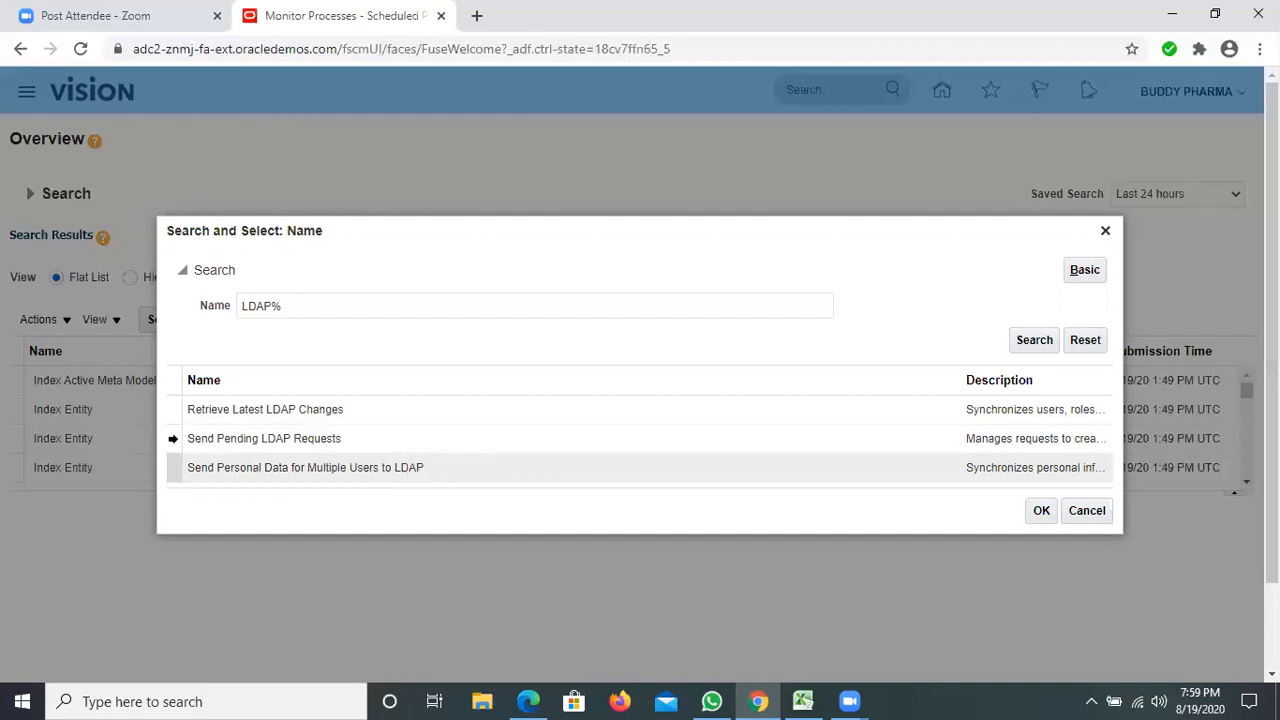
Compare the LDAP processes found and choose Retrieve Latest LDAP Changes as the job to schedule.
{"action": "left_click", "coordinate": [172, 439]}
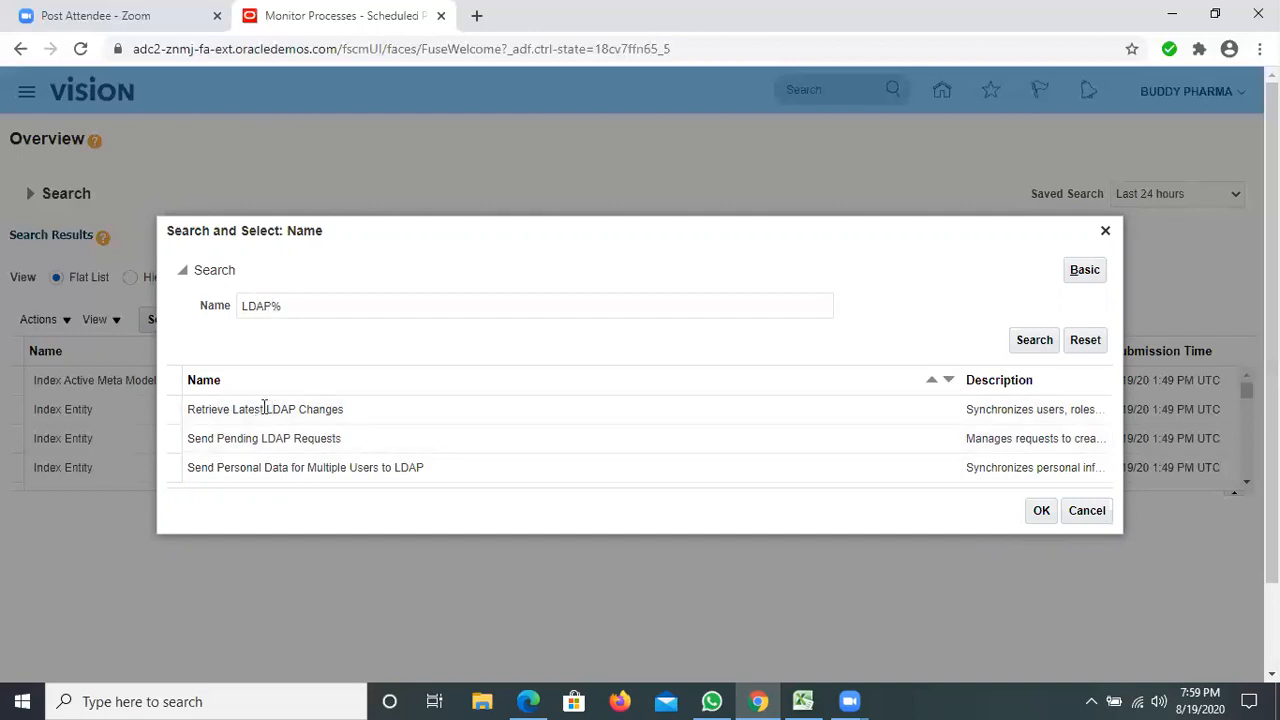
{"action": "left_click", "coordinate": [266, 467]}
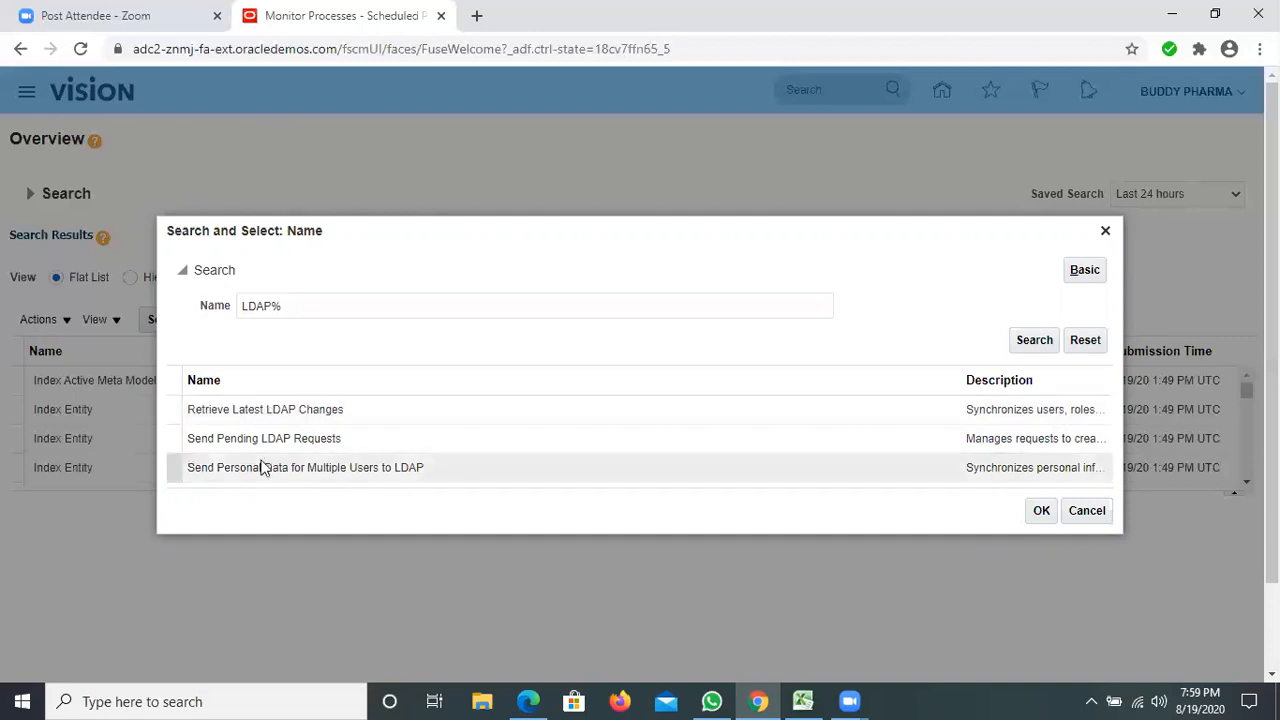
{"action": "left_click", "coordinate": [177, 416]}
{"action": "left_click", "coordinate": [207, 471]}
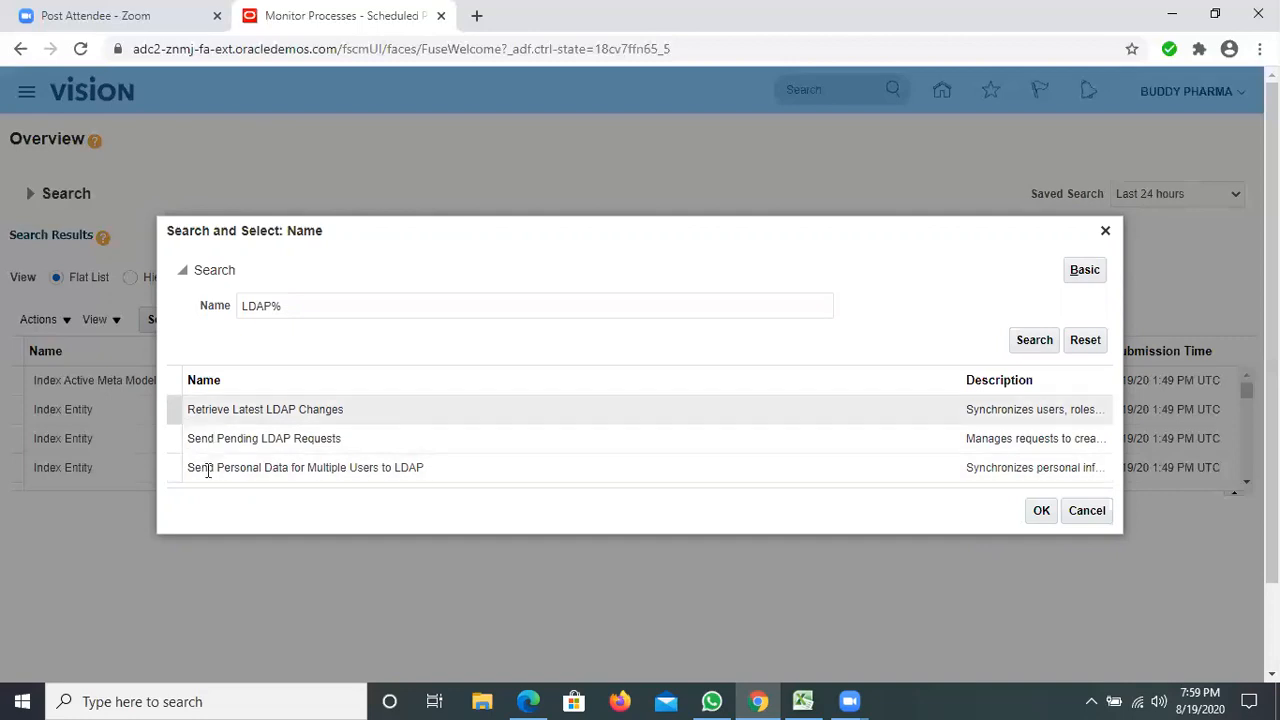
{"action": "left_click", "coordinate": [176, 409]}
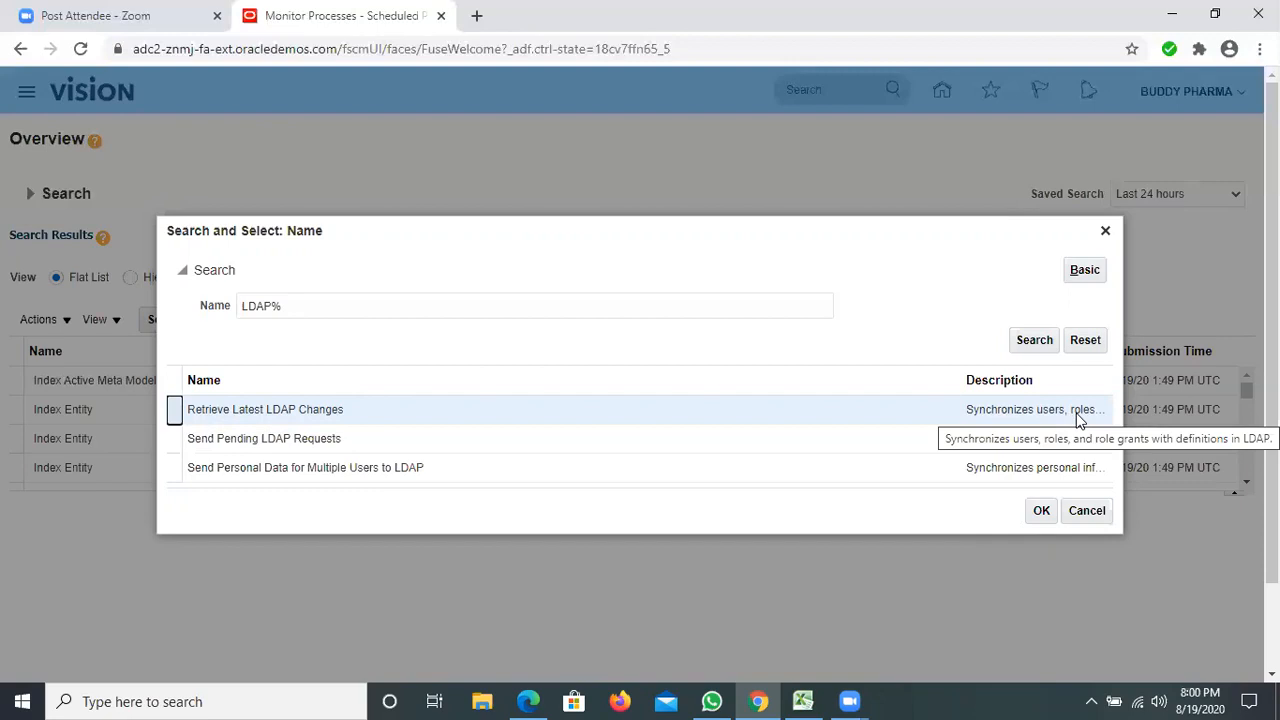
{"action": "left_click", "coordinate": [1041, 511]}
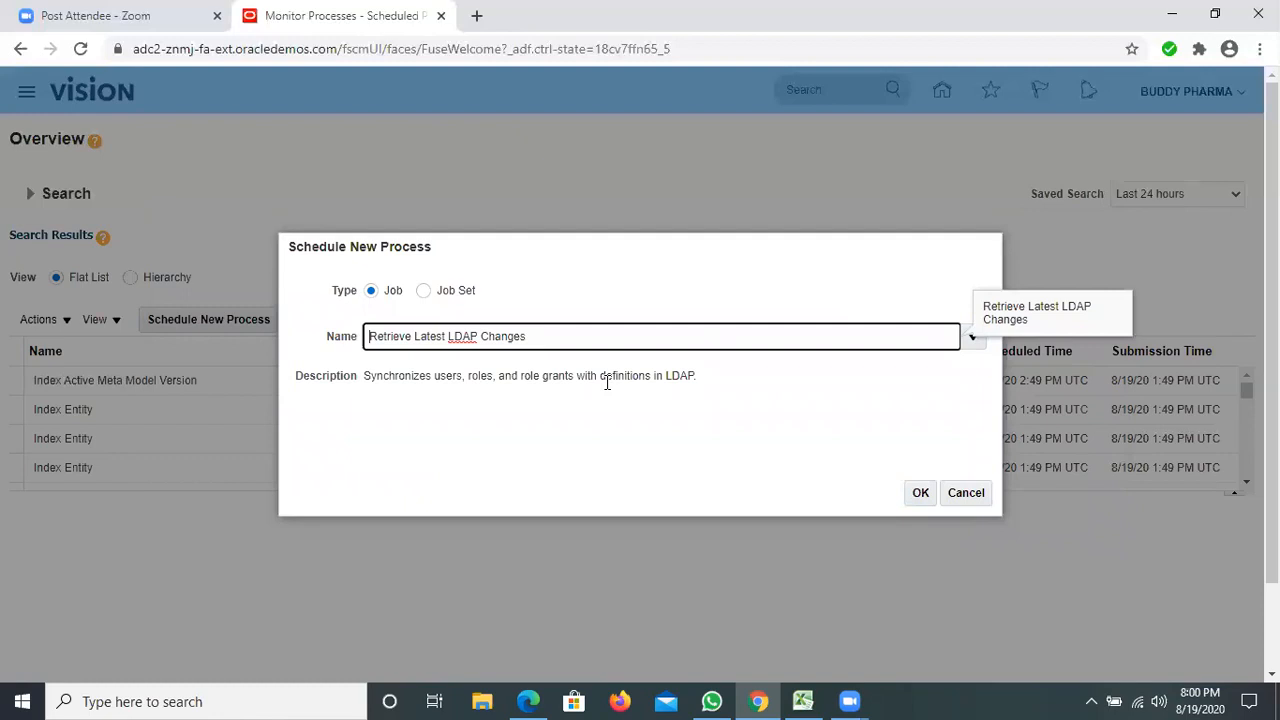
Submit the Retrieve Latest LDAP Changes process with notification when it ends, and acknowledge the confirmation.
{"action": "left_click", "coordinate": [921, 504]}
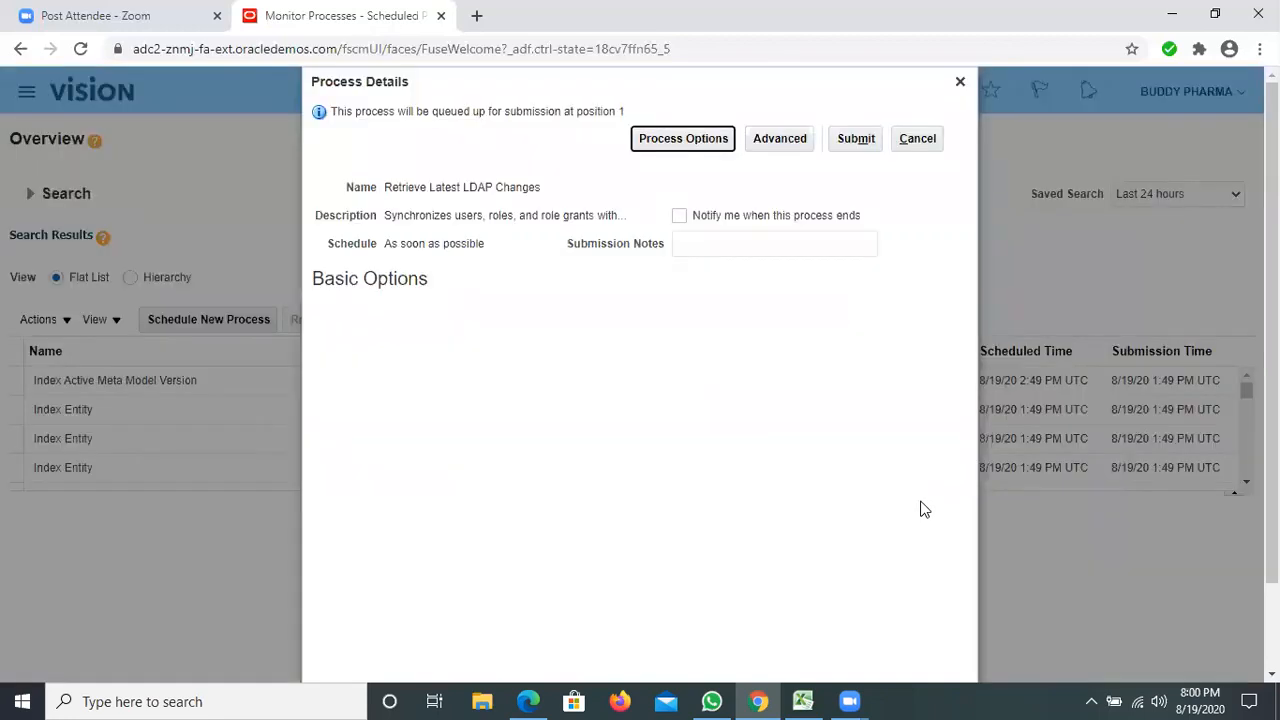
{"action": "left_click", "coordinate": [680, 218]}
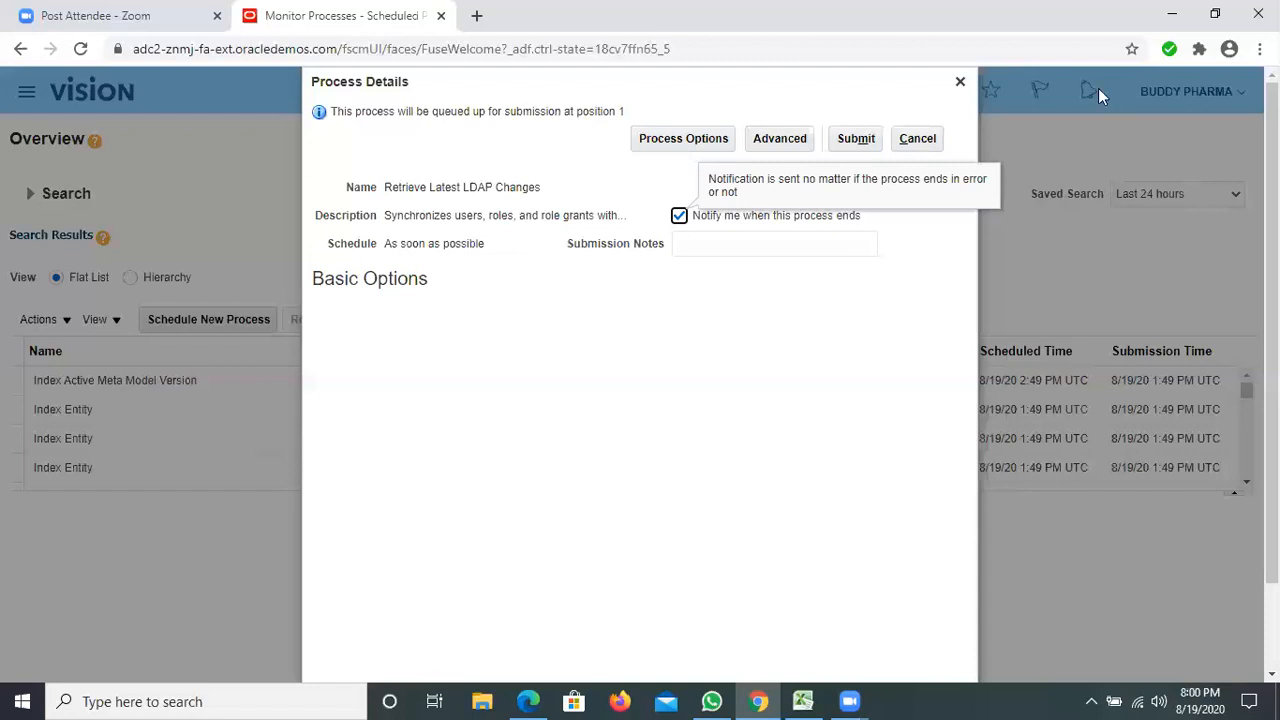
{"action": "left_click", "coordinate": [856, 139]}
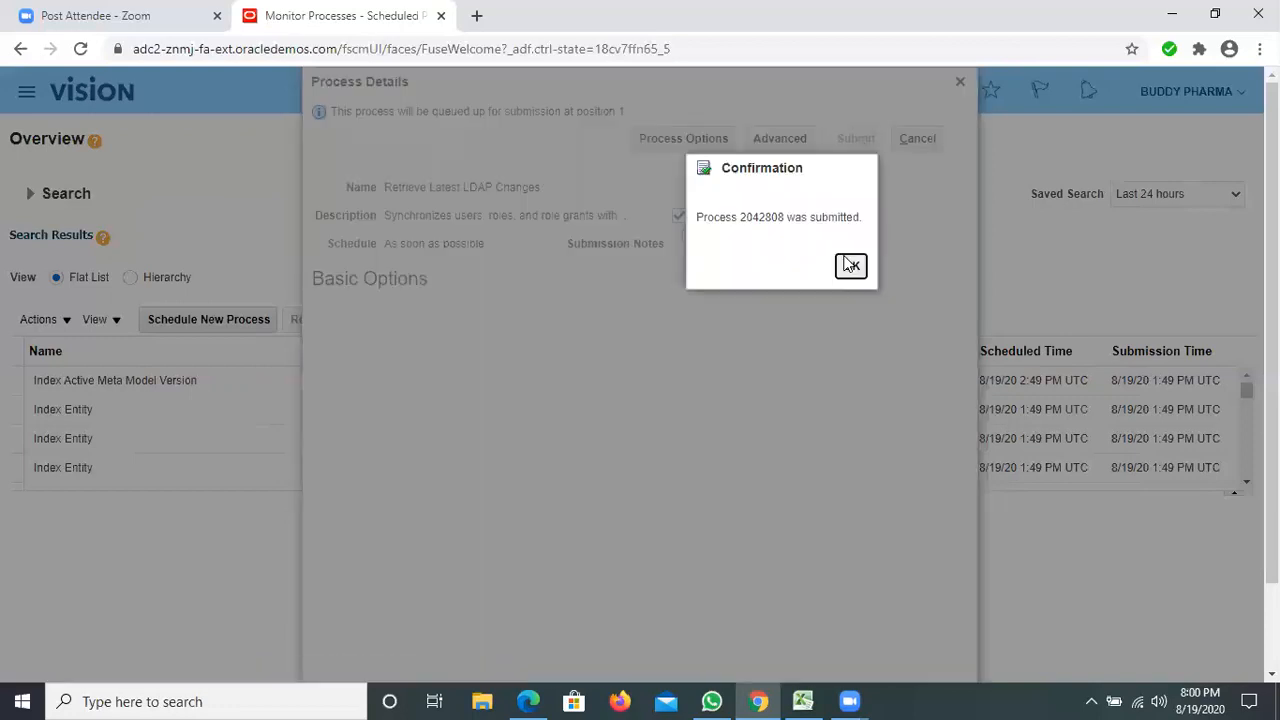
{"action": "left_click", "coordinate": [850, 265]}
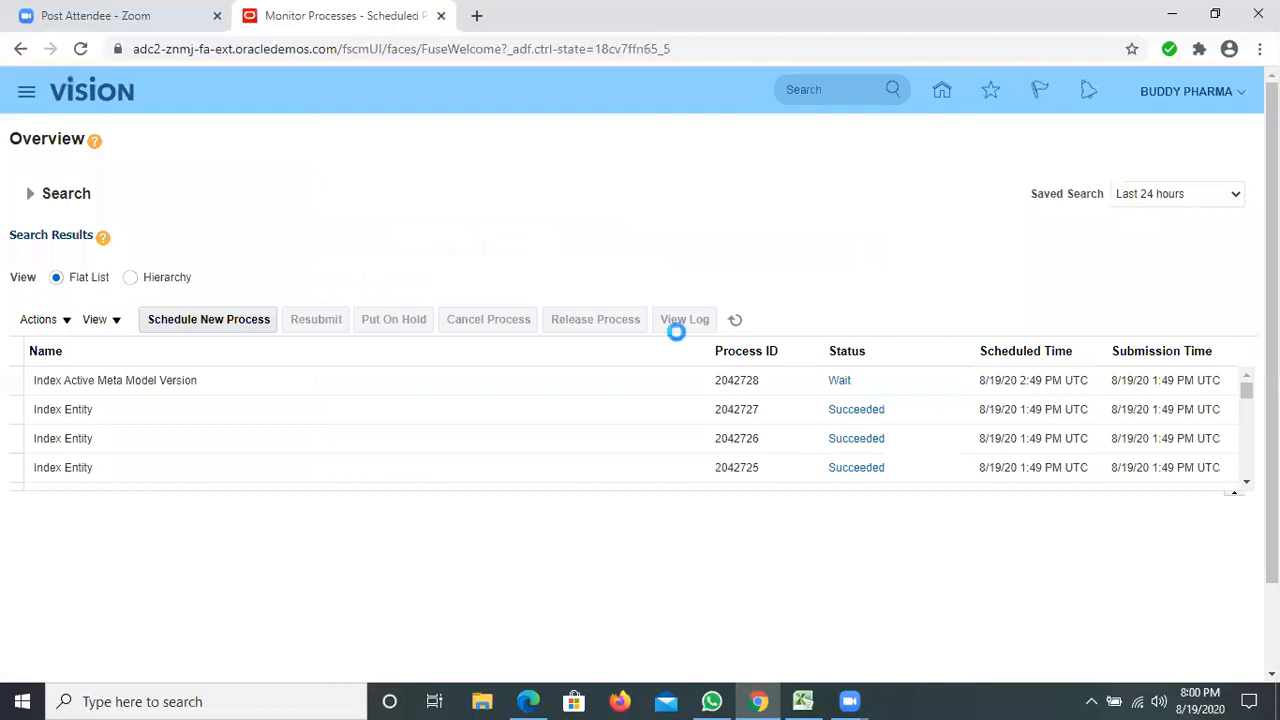
Refresh the process list, show it as a hierarchy and check the status of Retrieve Latest LDAP Changes.
{"action": "left_click", "coordinate": [735, 319]}
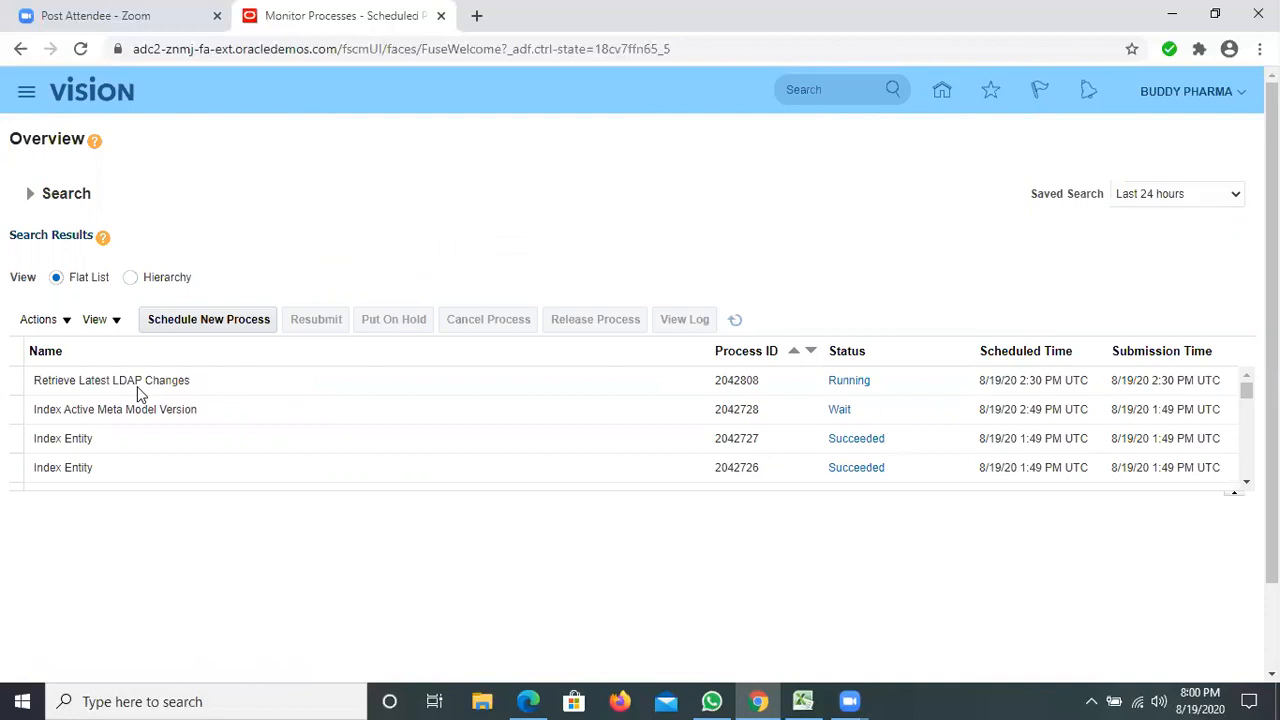
{"action": "left_click", "coordinate": [137, 387]}
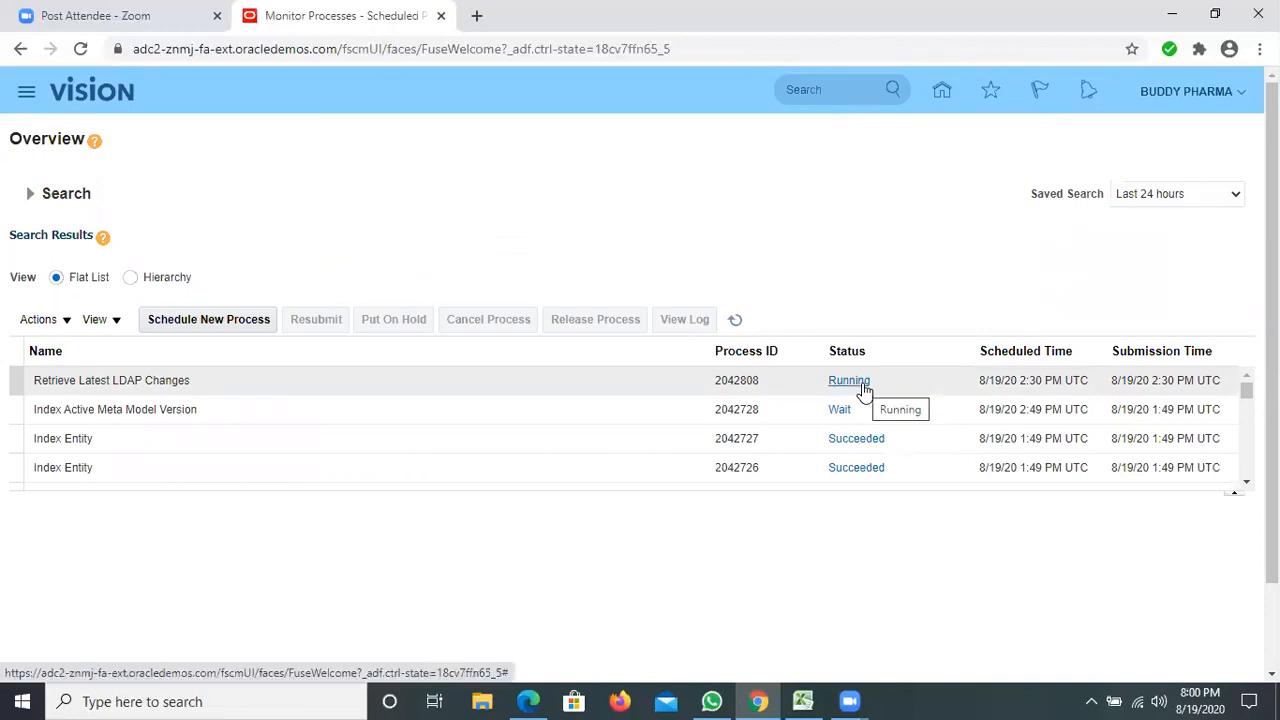
{"action": "left_click", "coordinate": [130, 282]}
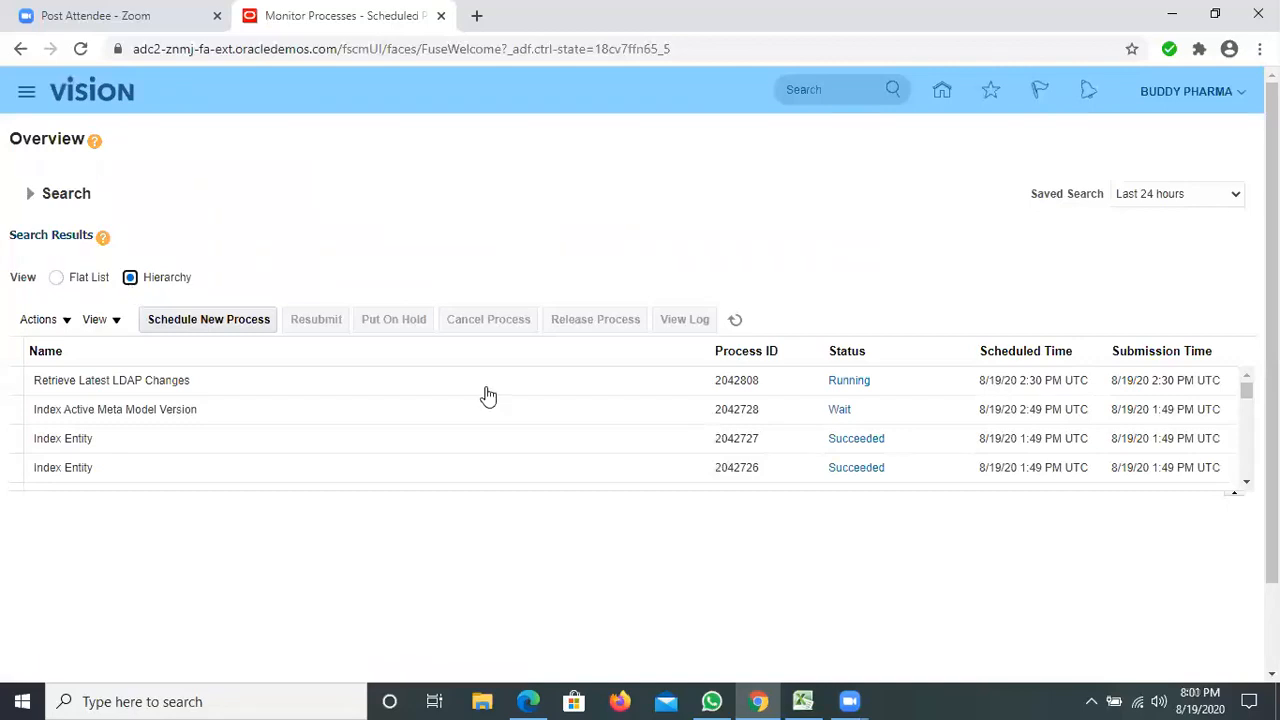
{"action": "left_click", "coordinate": [165, 388]}
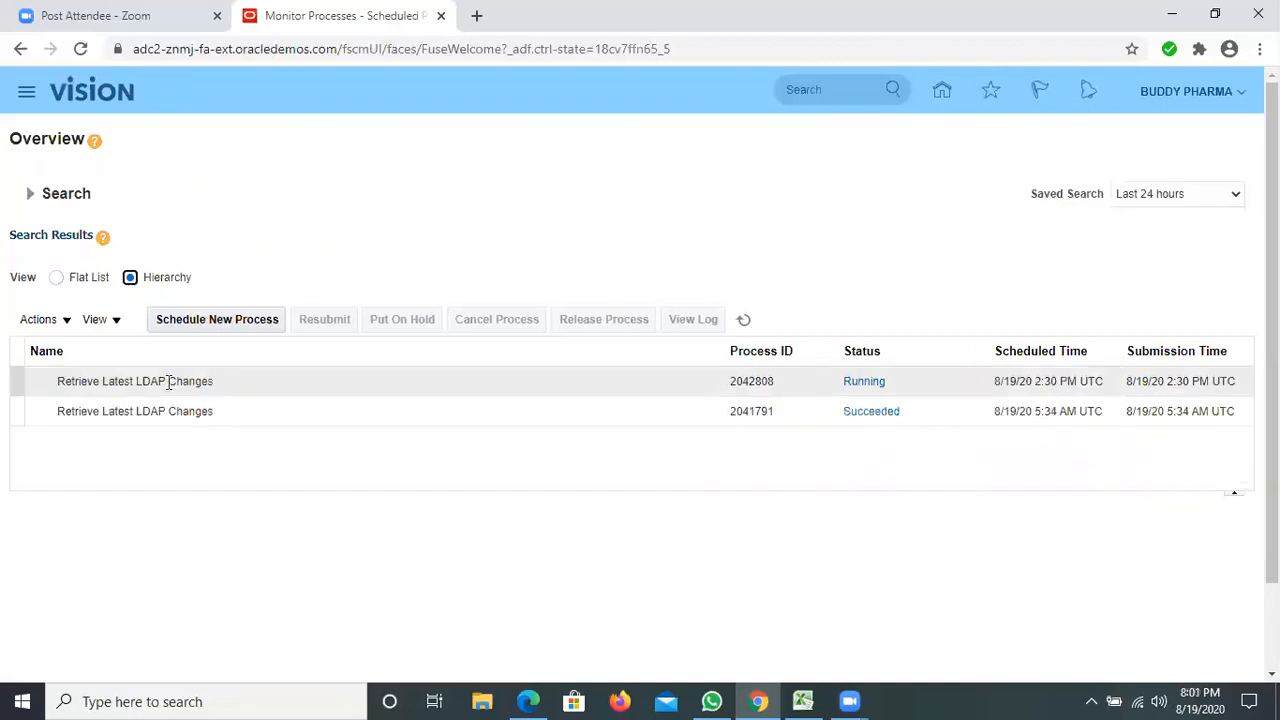
{"action": "left_click", "coordinate": [828, 422]}
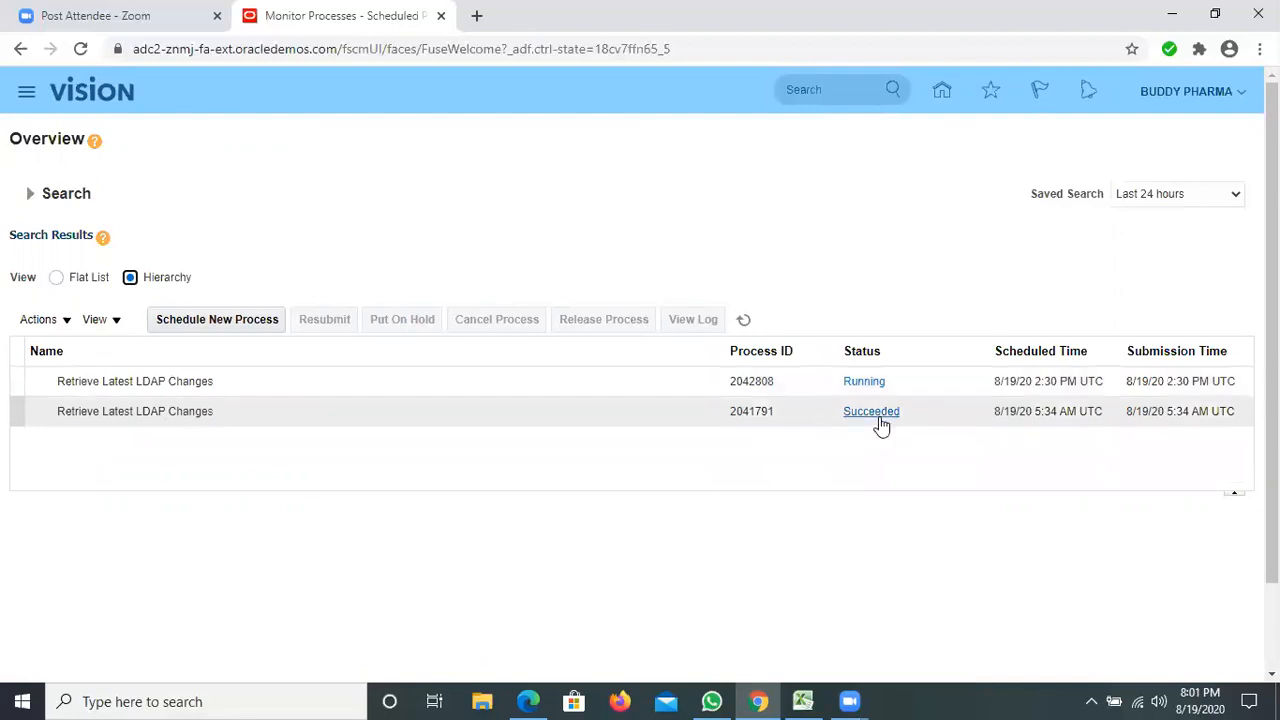
{"action": "left_click", "coordinate": [862, 386]}
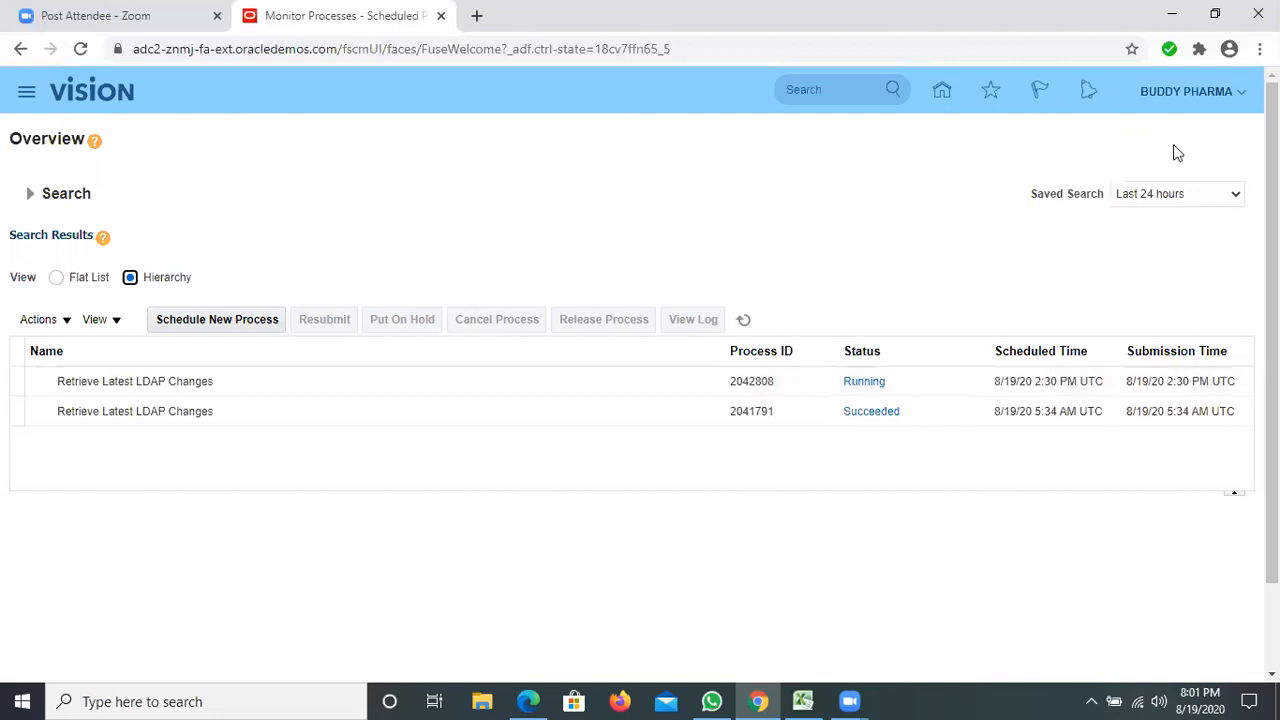
Open Setup and Maintenance and switch the setup offering to Financials.
{"action": "left_click", "coordinate": [1243, 95]}
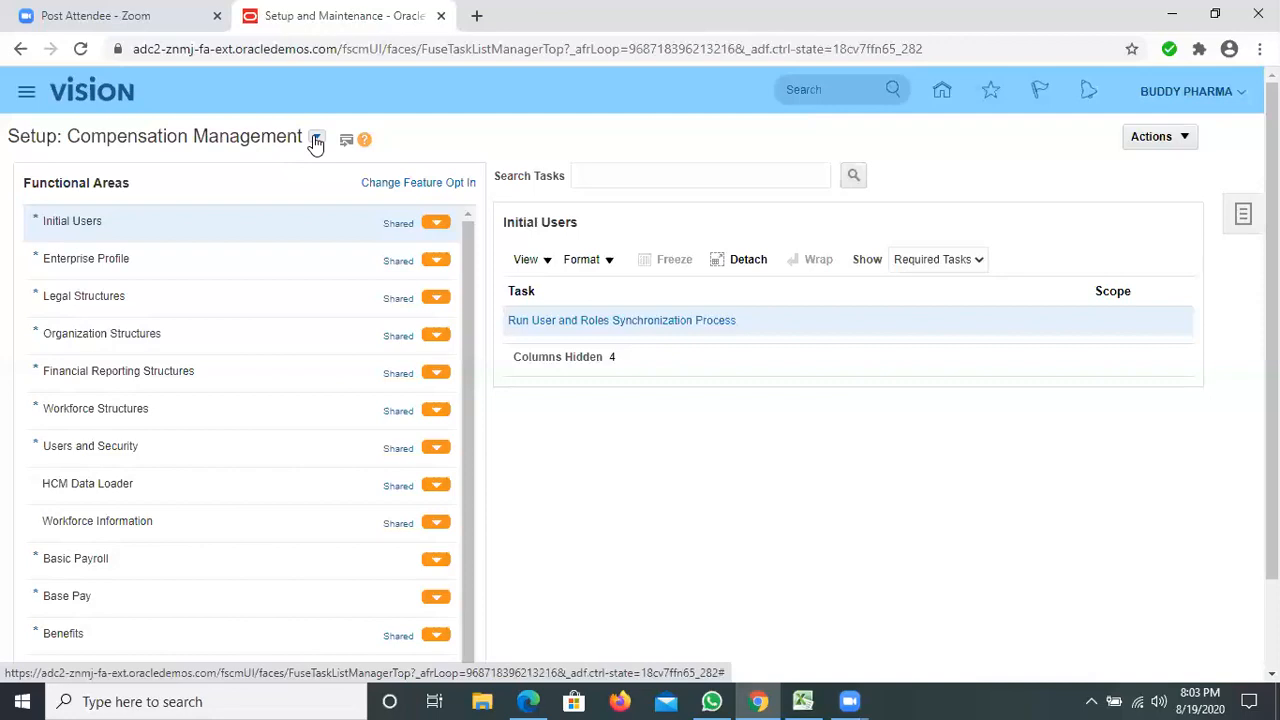
{"action": "left_click", "coordinate": [315, 140]}
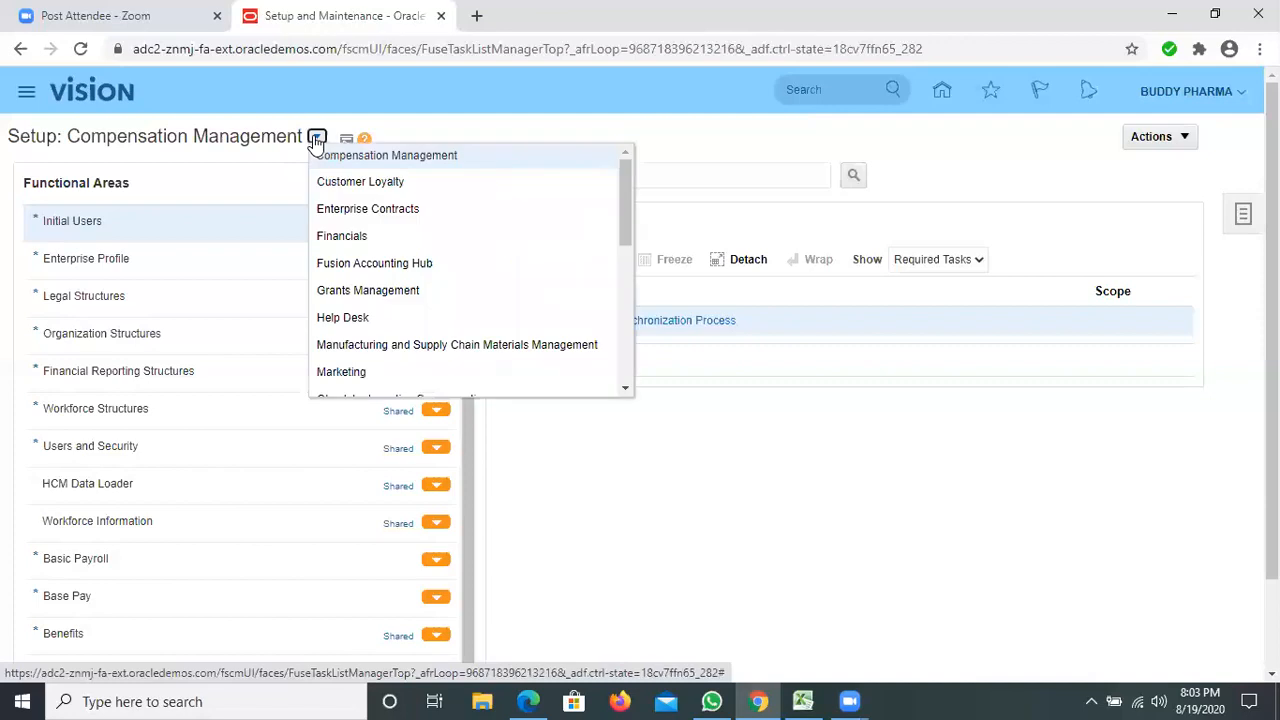
{"action": "left_click", "coordinate": [345, 237]}
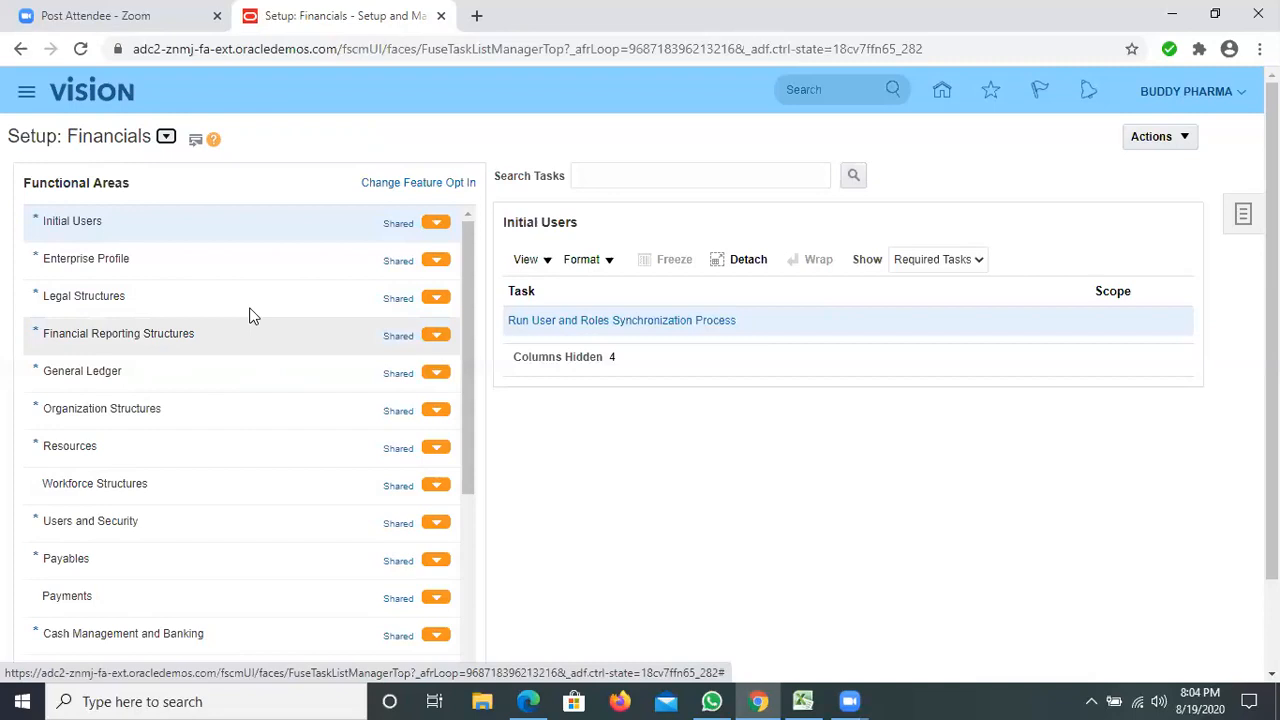
Examine the Financials functional areas and the required tasks under General Ledger and Financial Reporting Structures.
{"action": "scroll", "coordinate": [250, 316], "scroll_direction": "down", "scroll_amount": 10}
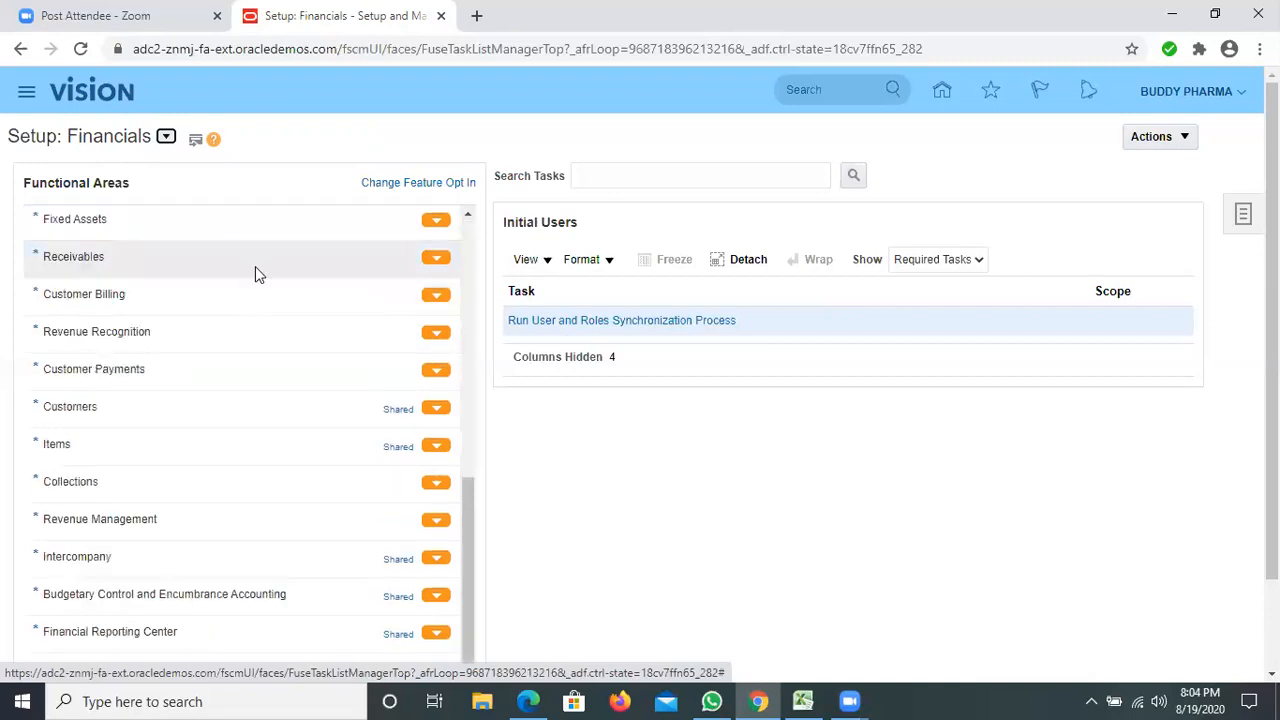
{"action": "scroll", "coordinate": [254, 268], "scroll_direction": "up", "scroll_amount": 10}
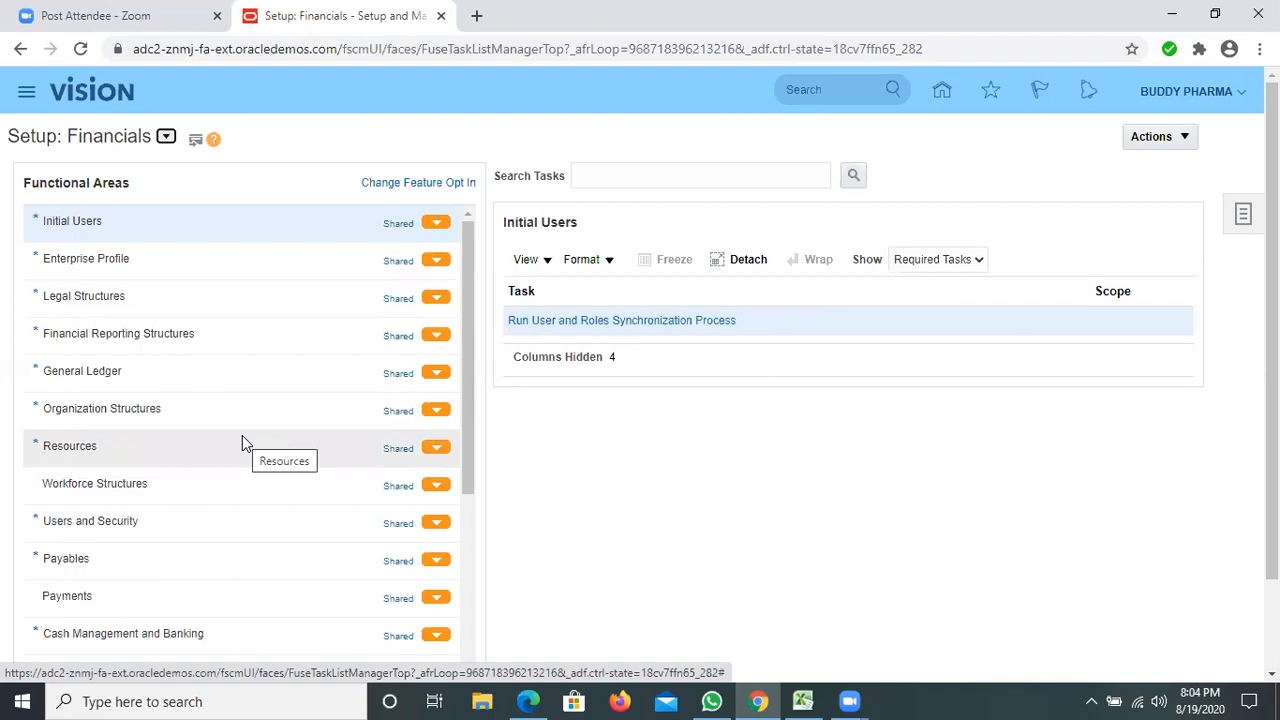
{"action": "left_click", "coordinate": [114, 375]}
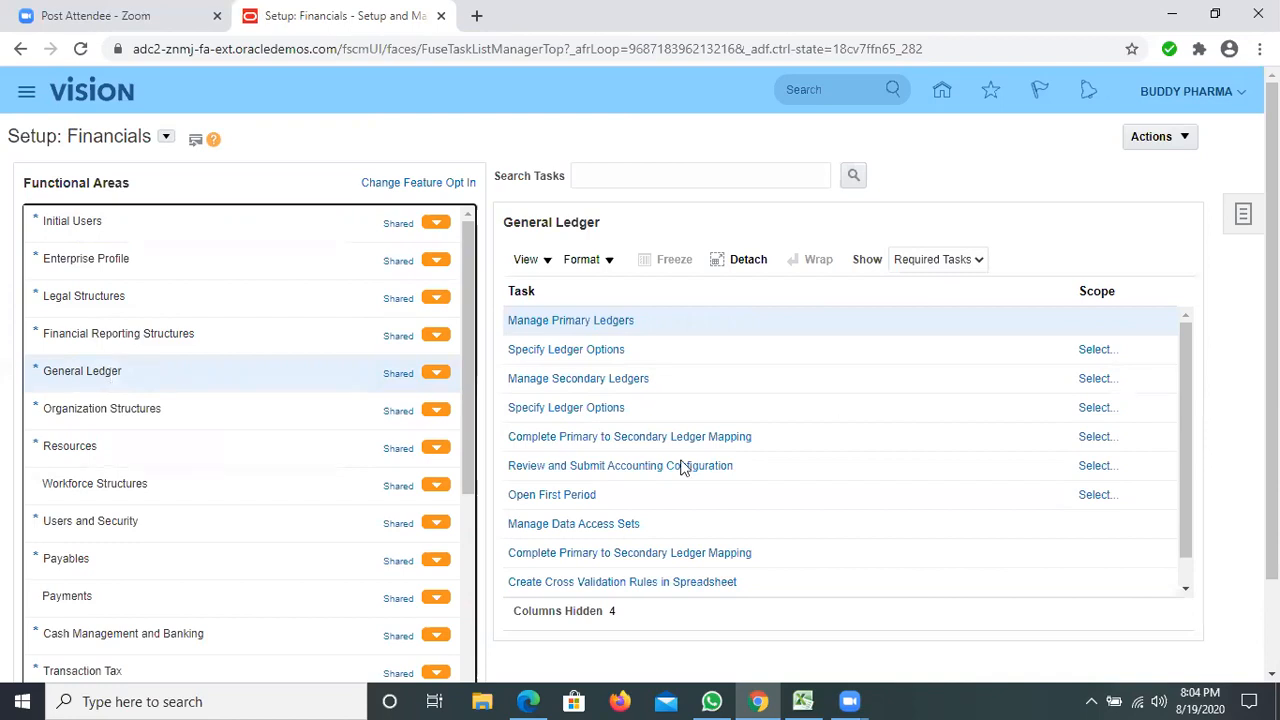
{"action": "left_click", "coordinate": [125, 332]}
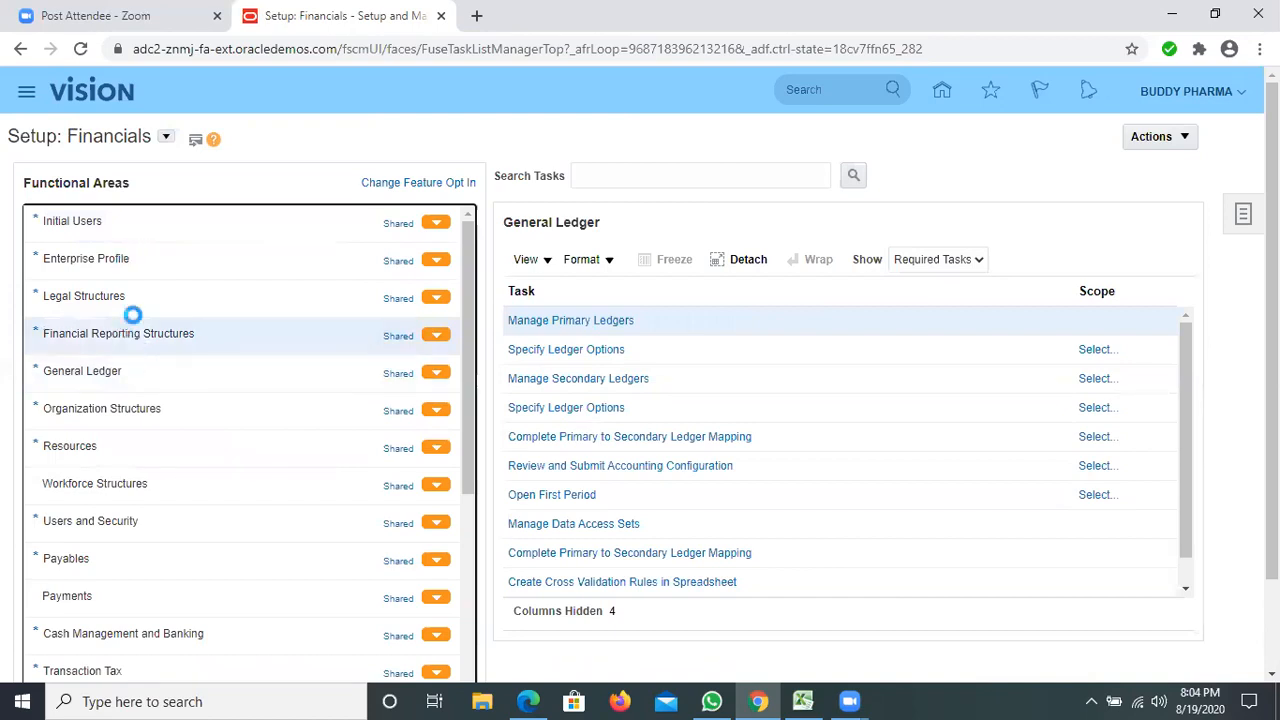
Show all tasks for the General Ledger functional area and return to the Financial Reporting Structures tasks.
{"action": "left_click", "coordinate": [112, 365]}
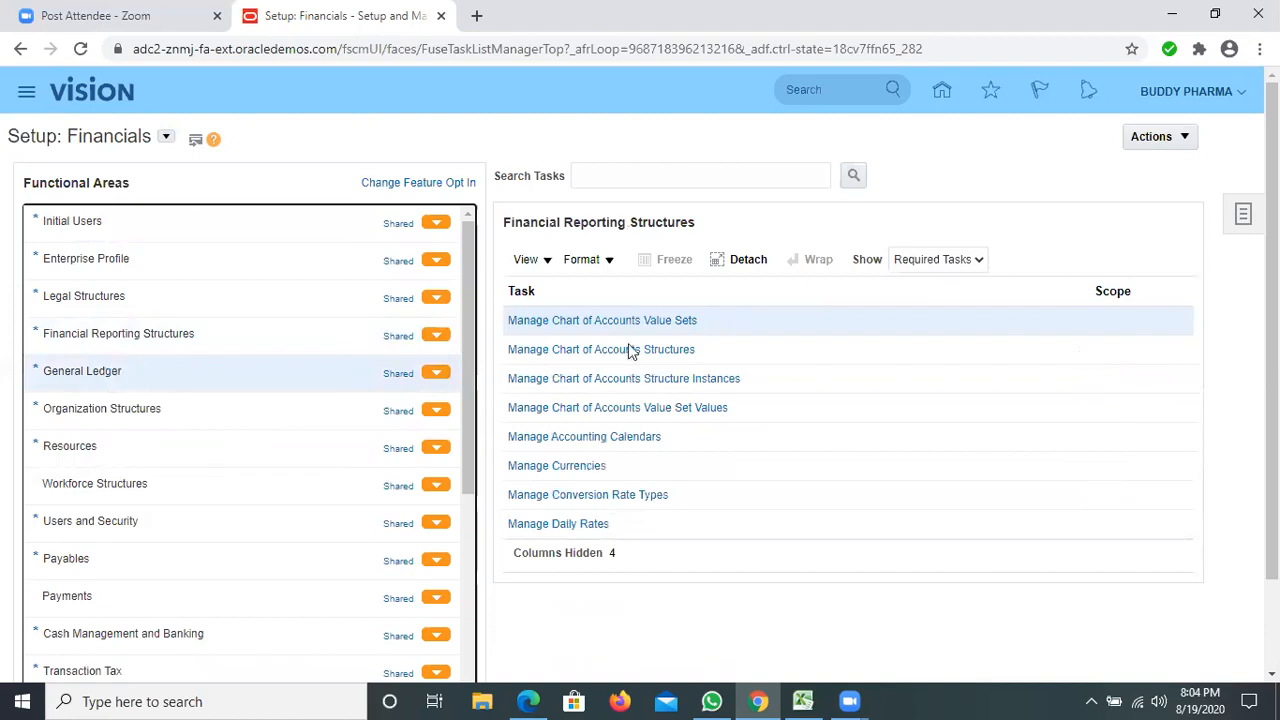
{"action": "left_click", "coordinate": [982, 257]}
{"action": "left_click", "coordinate": [935, 280]}
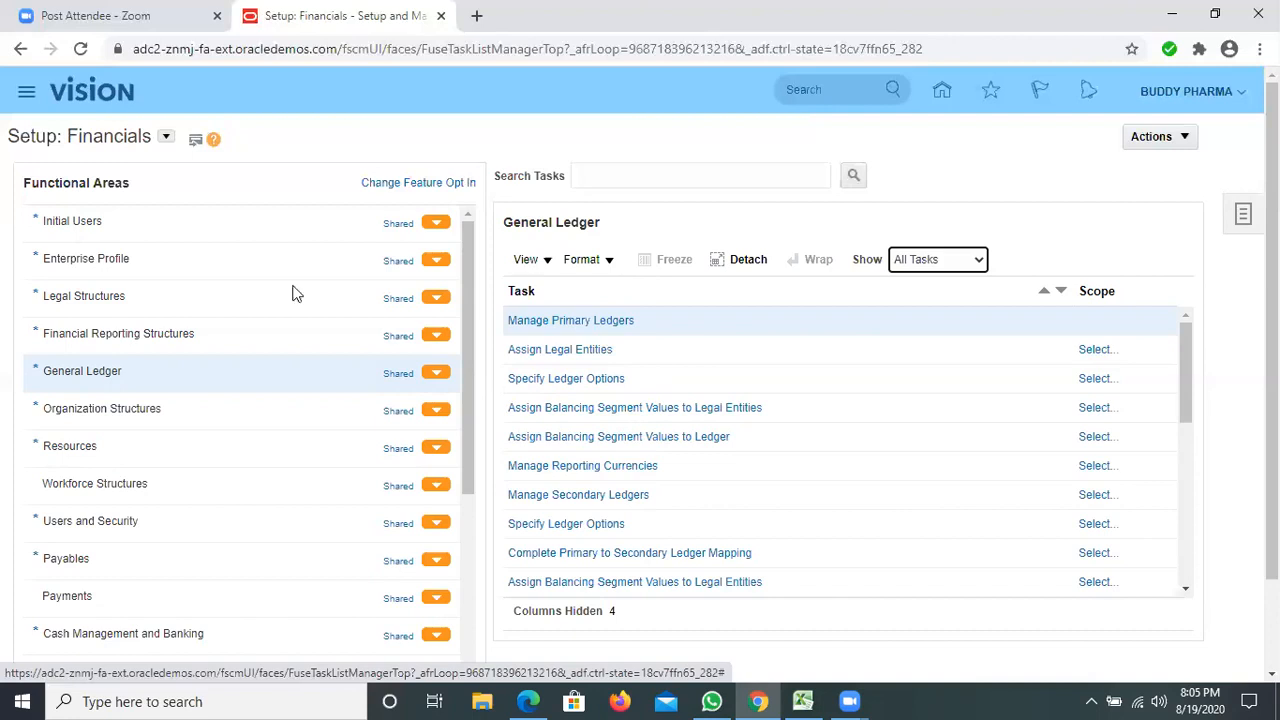
{"action": "left_click", "coordinate": [136, 328]}
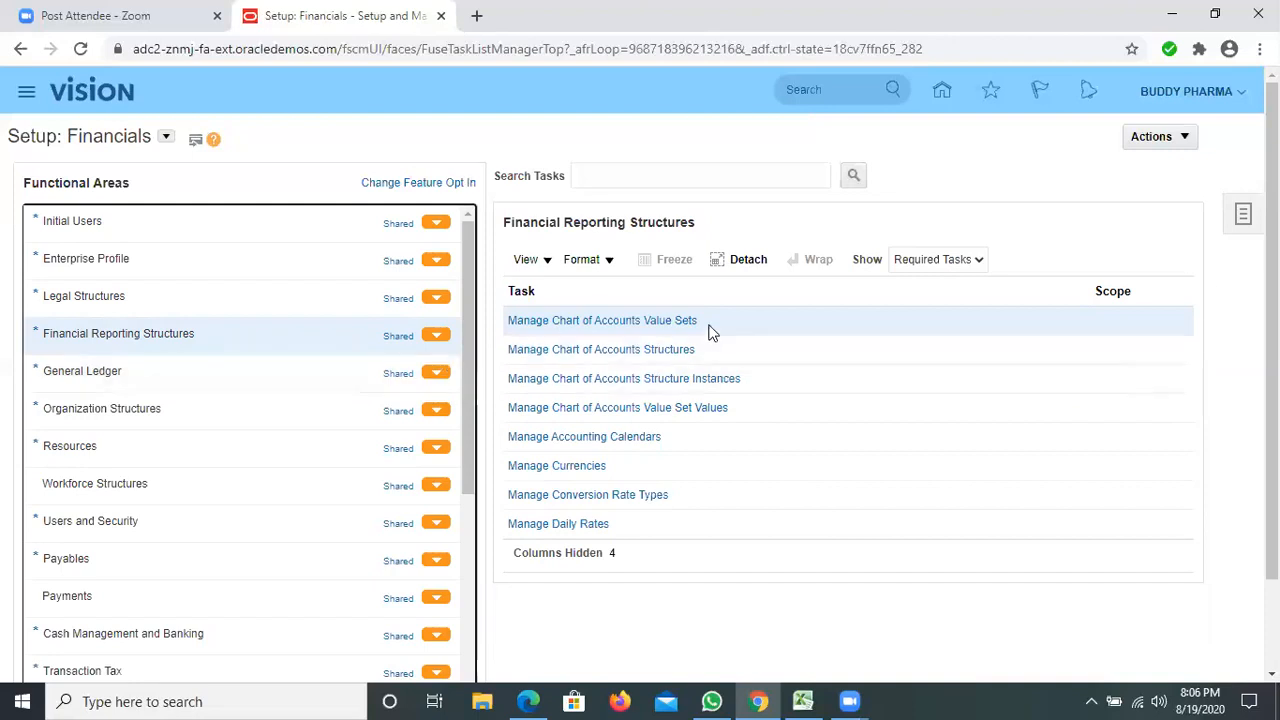
Open Manage Implementation Projects from the setup tasks and start creating a new implementation project.
{"action": "left_click", "coordinate": [1243, 218]}
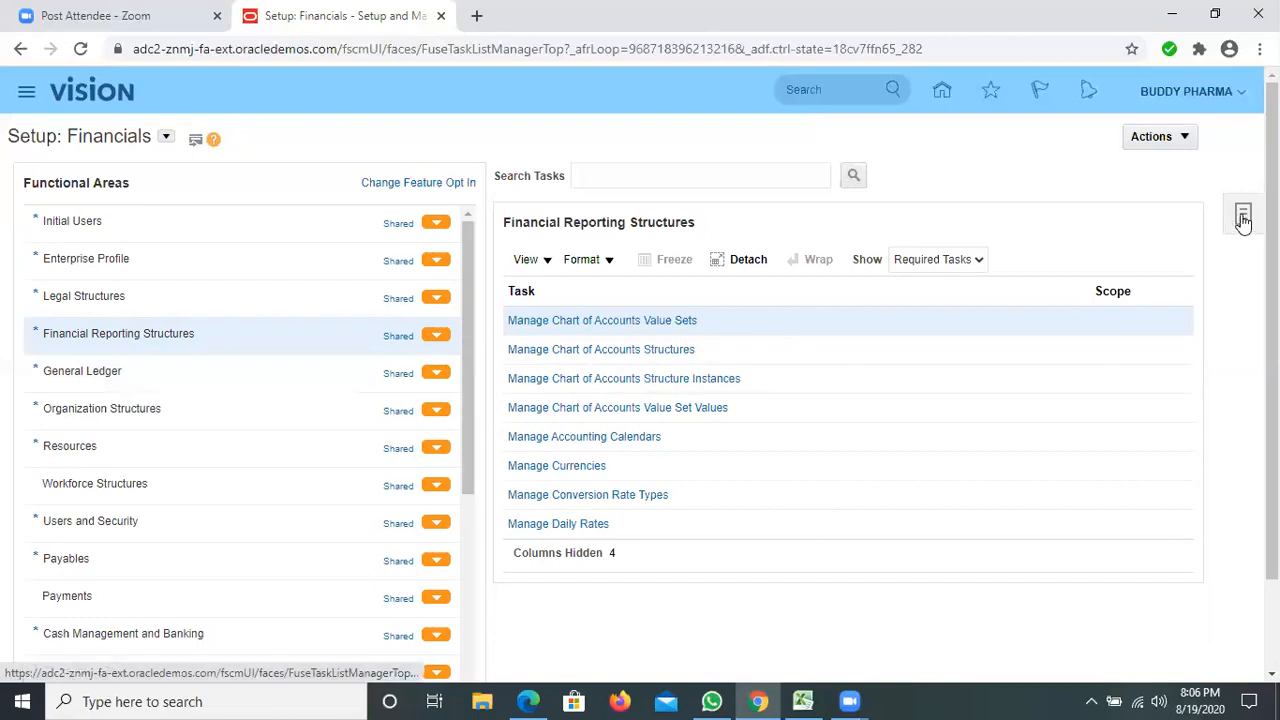
{"action": "left_click", "coordinate": [1243, 218]}
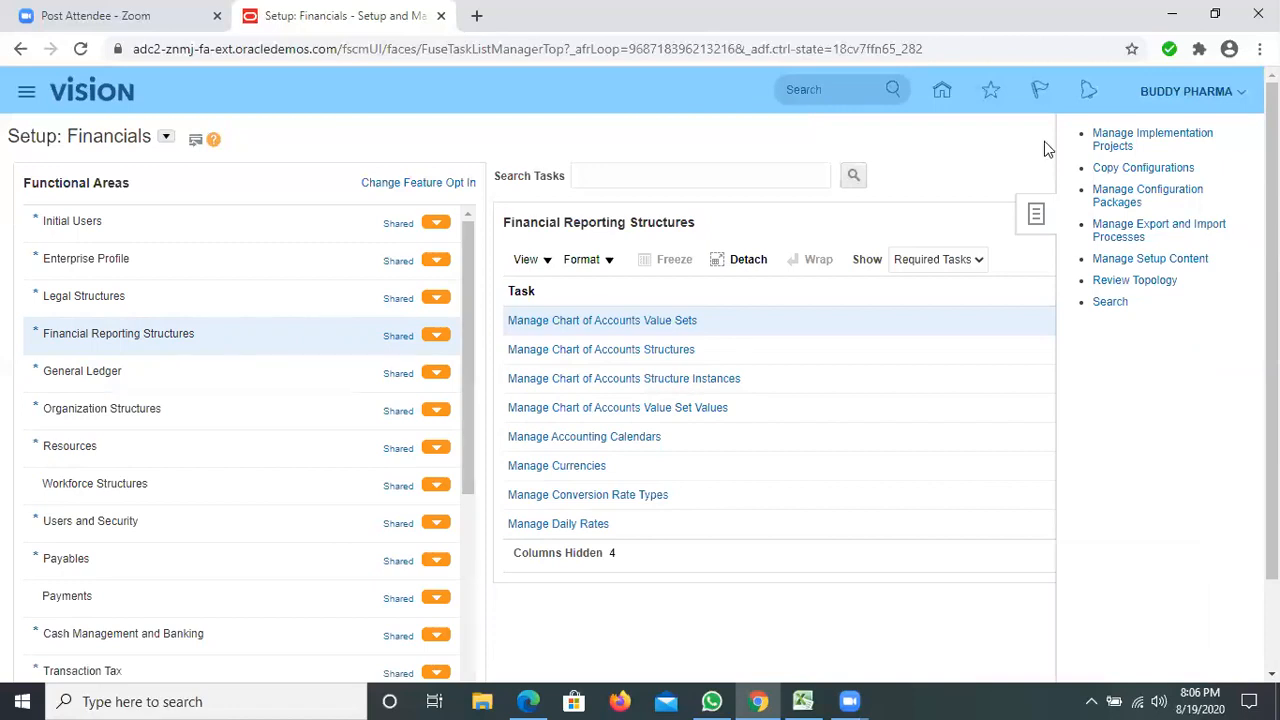
{"action": "left_click", "coordinate": [1145, 138]}
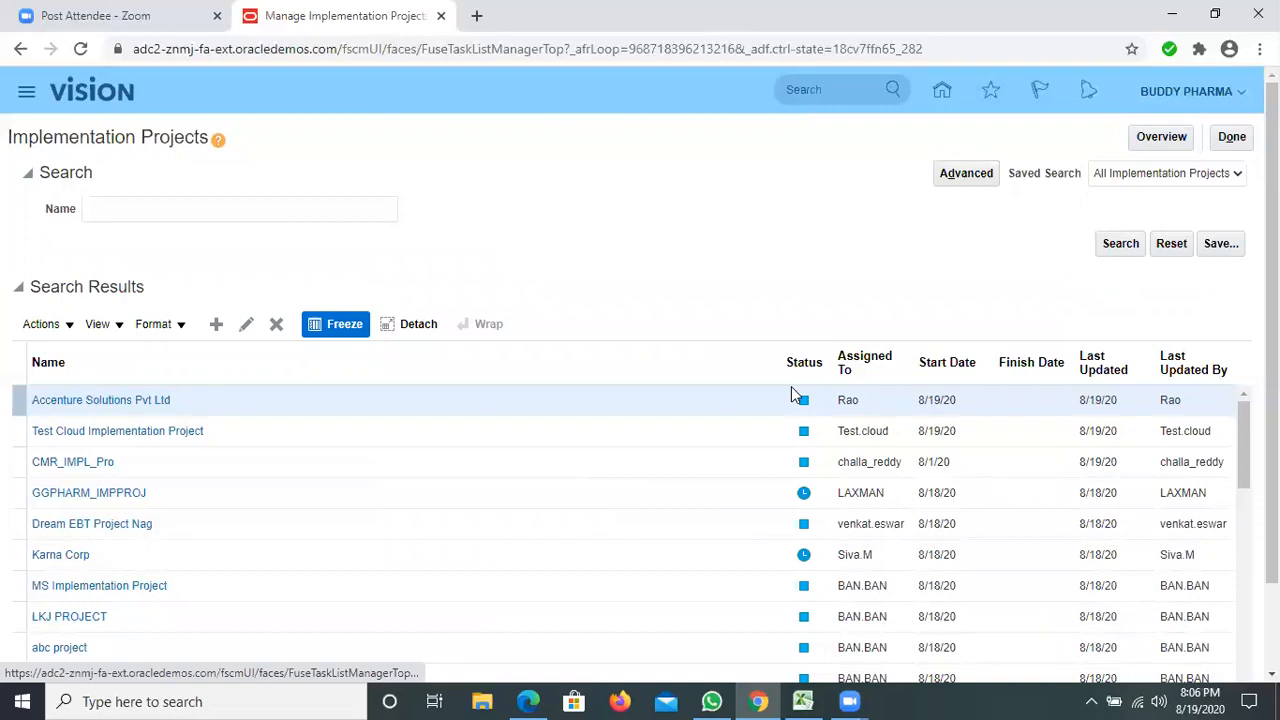
{"action": "left_click", "coordinate": [216, 325]}
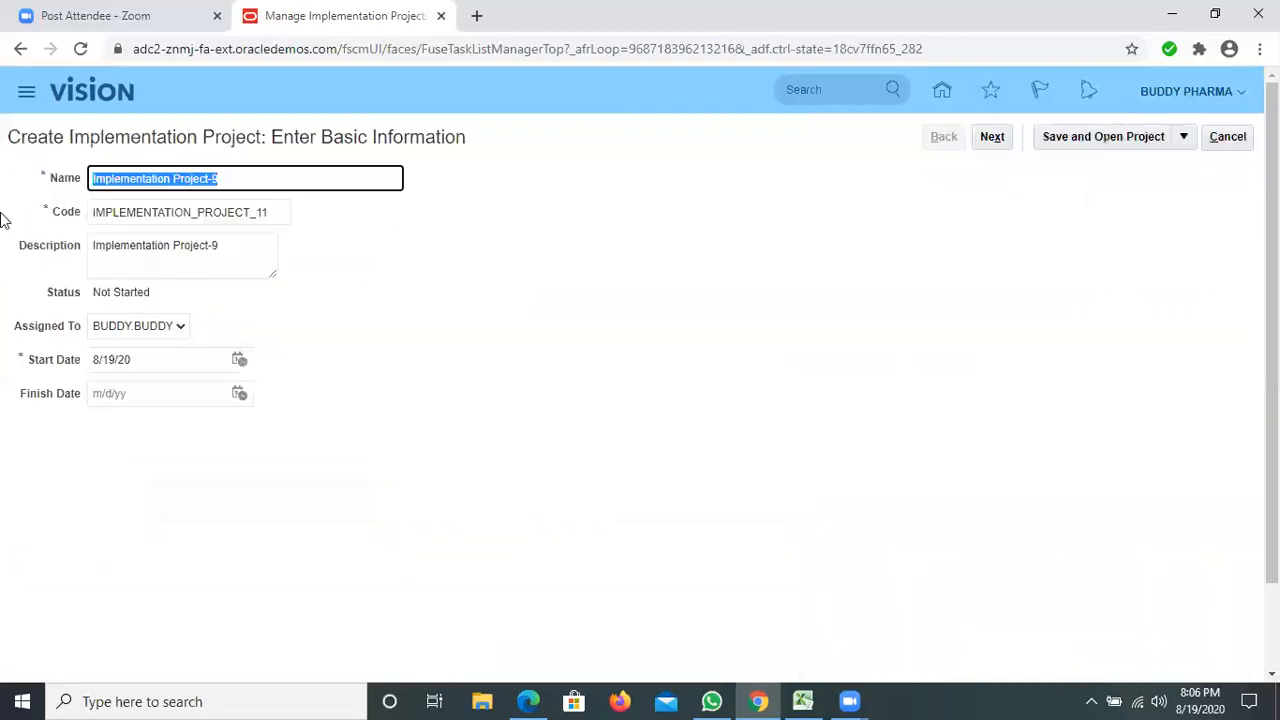
Name the implementation project BUDDY PHARMACEUTICALS and continue to the selection of offerings.
{"action": "type", "text": "BUDDY O"}
{"action": "key", "text": "BackSpace"}
{"action": "type", "text": "P"}
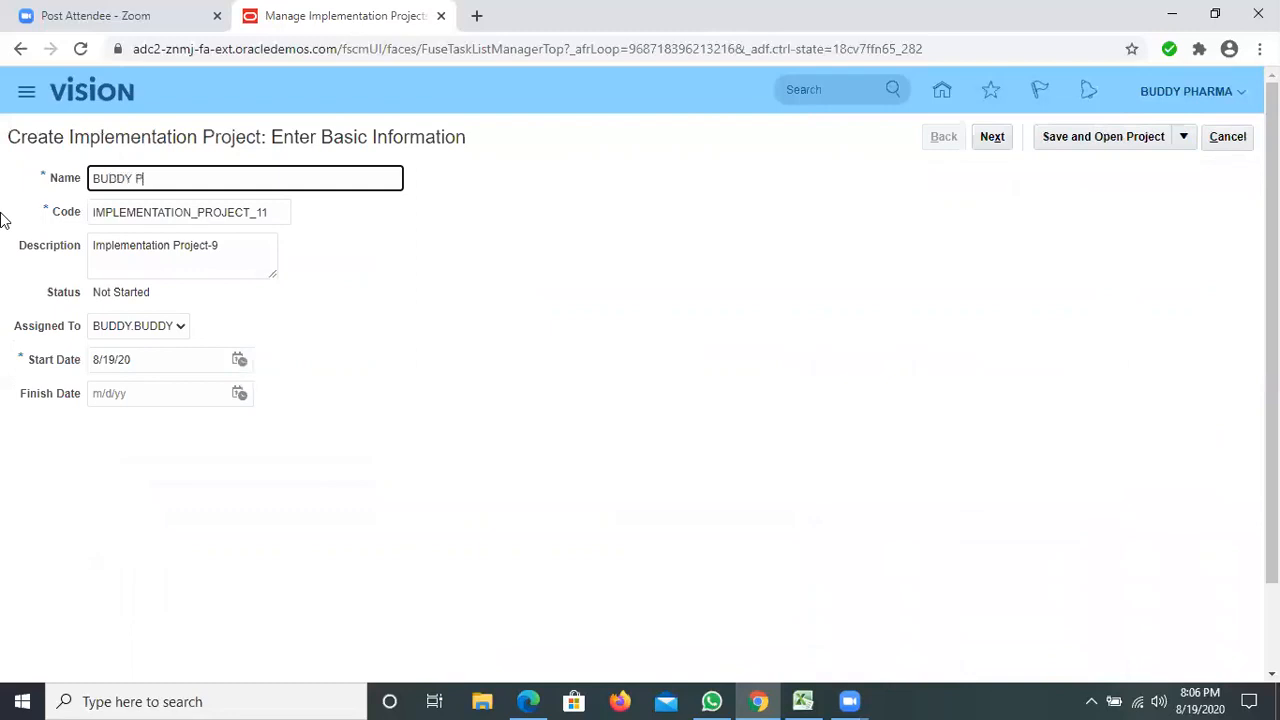
{"action": "type", "text": "HARMACEUTICALS"}
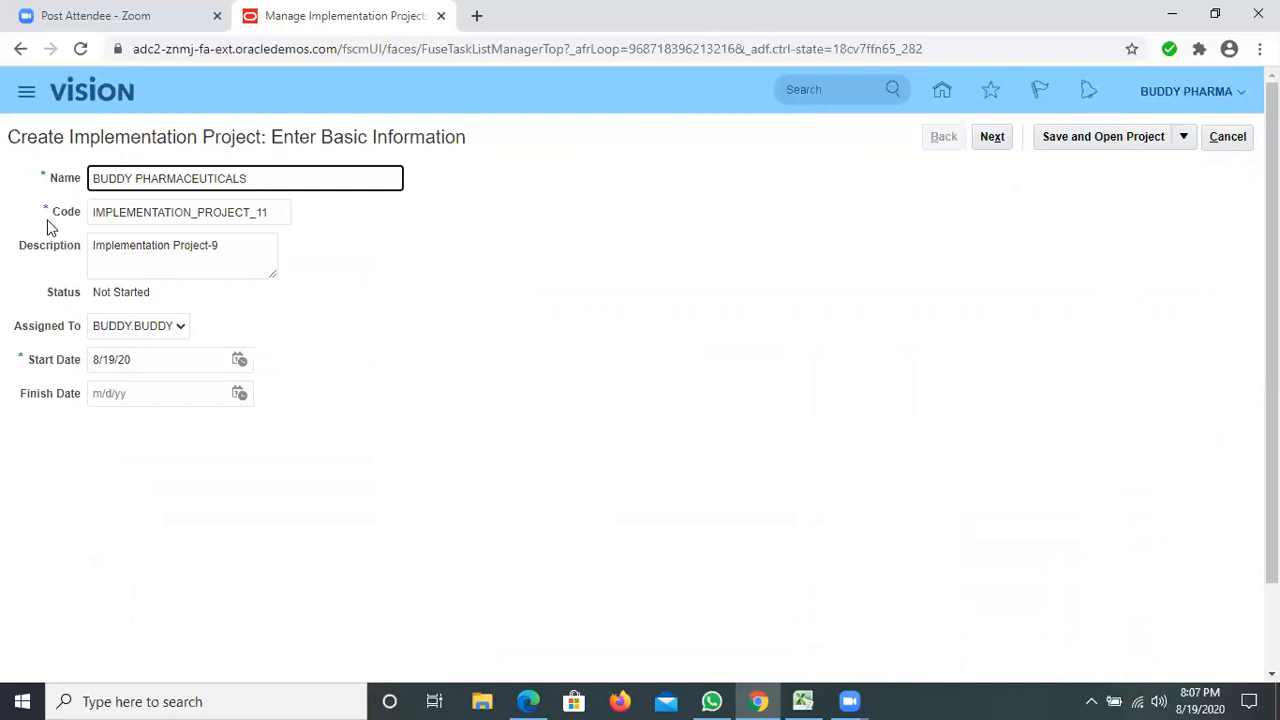
{"action": "key", "text": "Tab"}
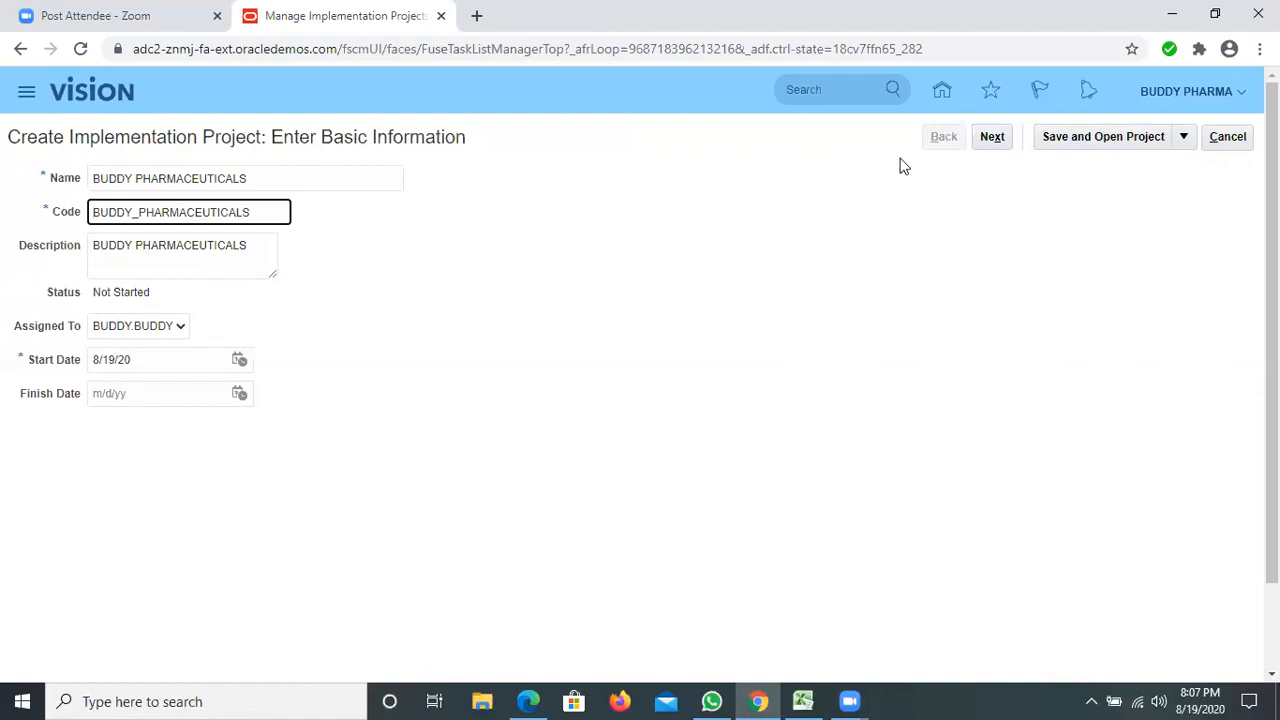
{"action": "left_click", "coordinate": [990, 136]}
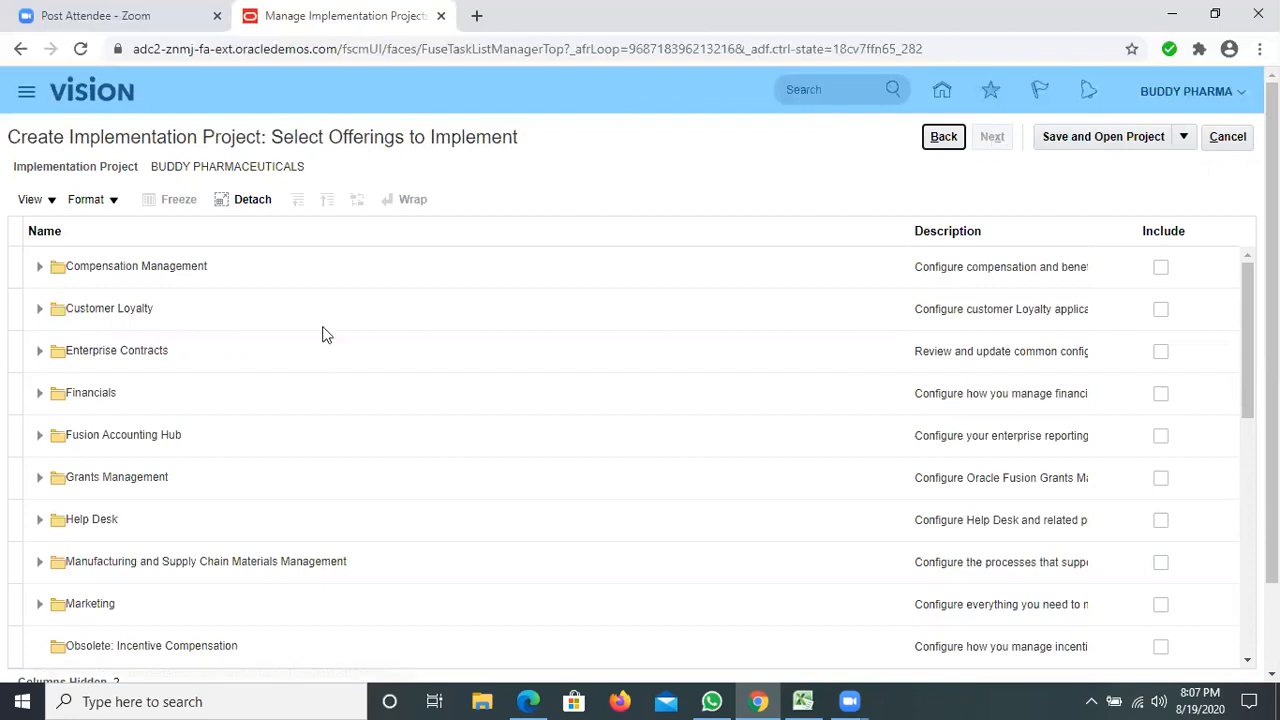
Expand the Financials offering and include it in the project with Supplier Invoice Processing, Expenses and Fixed Assets.
{"action": "scroll", "coordinate": [323, 334], "scroll_direction": "down", "scroll_amount": 3}
{"action": "scroll", "coordinate": [323, 333], "scroll_direction": "up", "scroll_amount": 3}
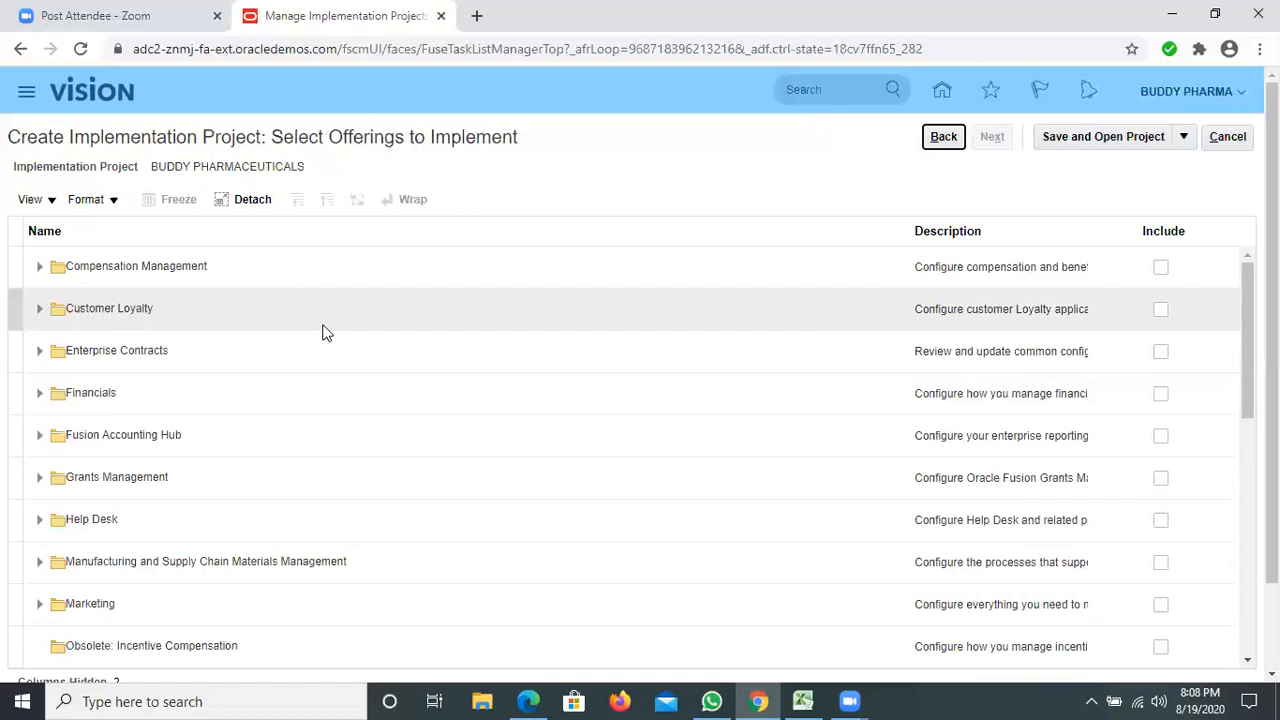
{"action": "scroll", "coordinate": [294, 365], "scroll_direction": "down", "scroll_amount": 5}
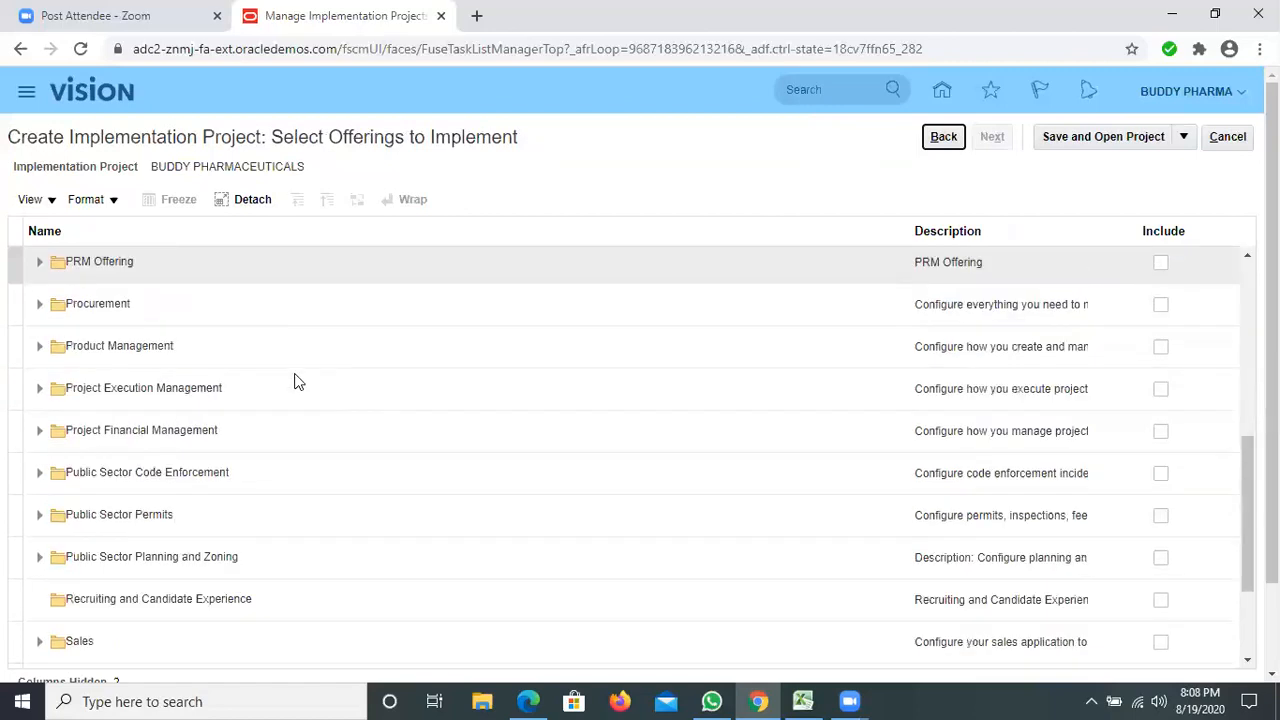
{"action": "scroll", "coordinate": [296, 382], "scroll_direction": "up", "scroll_amount": 5}
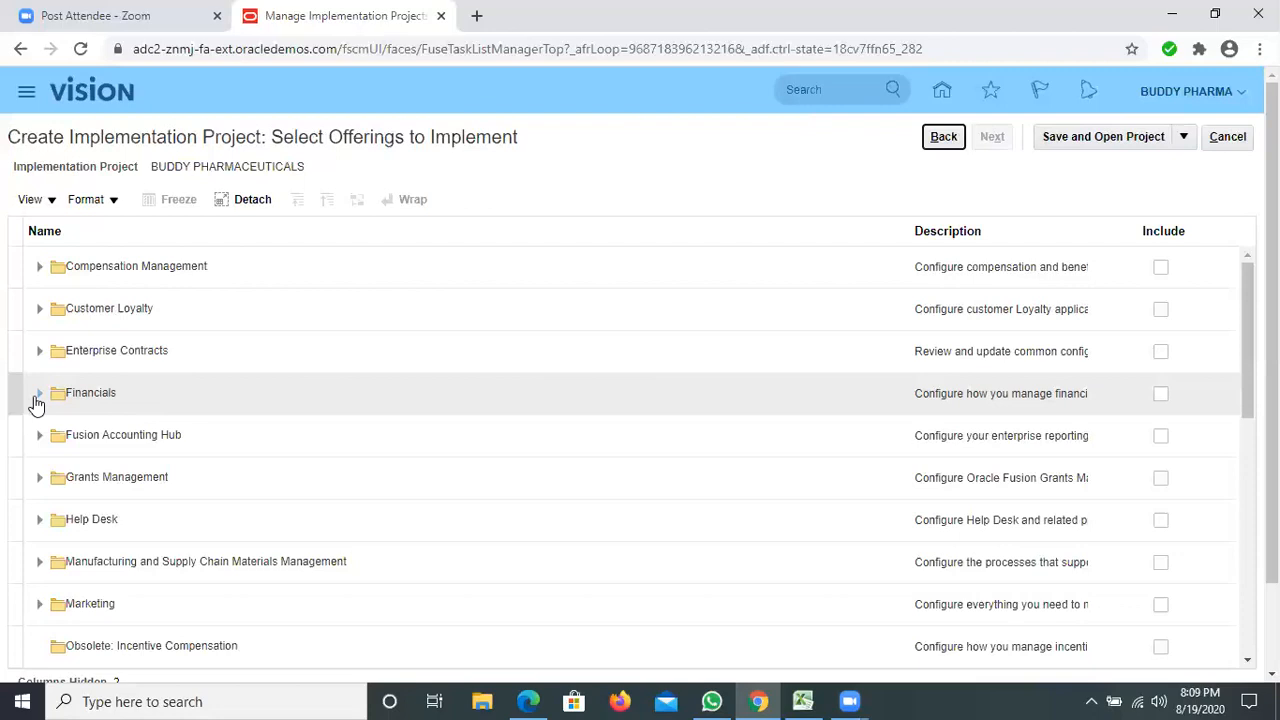
{"action": "left_click", "coordinate": [38, 395]}
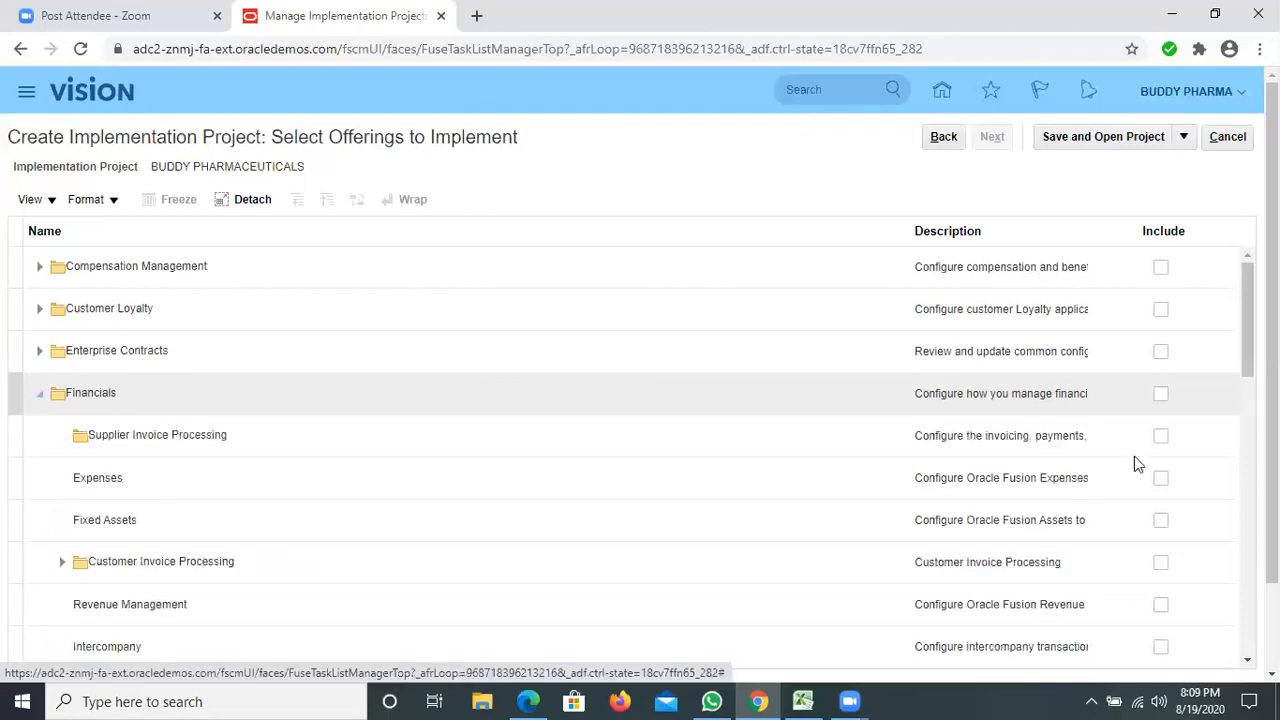
{"action": "left_click", "coordinate": [1161, 395]}
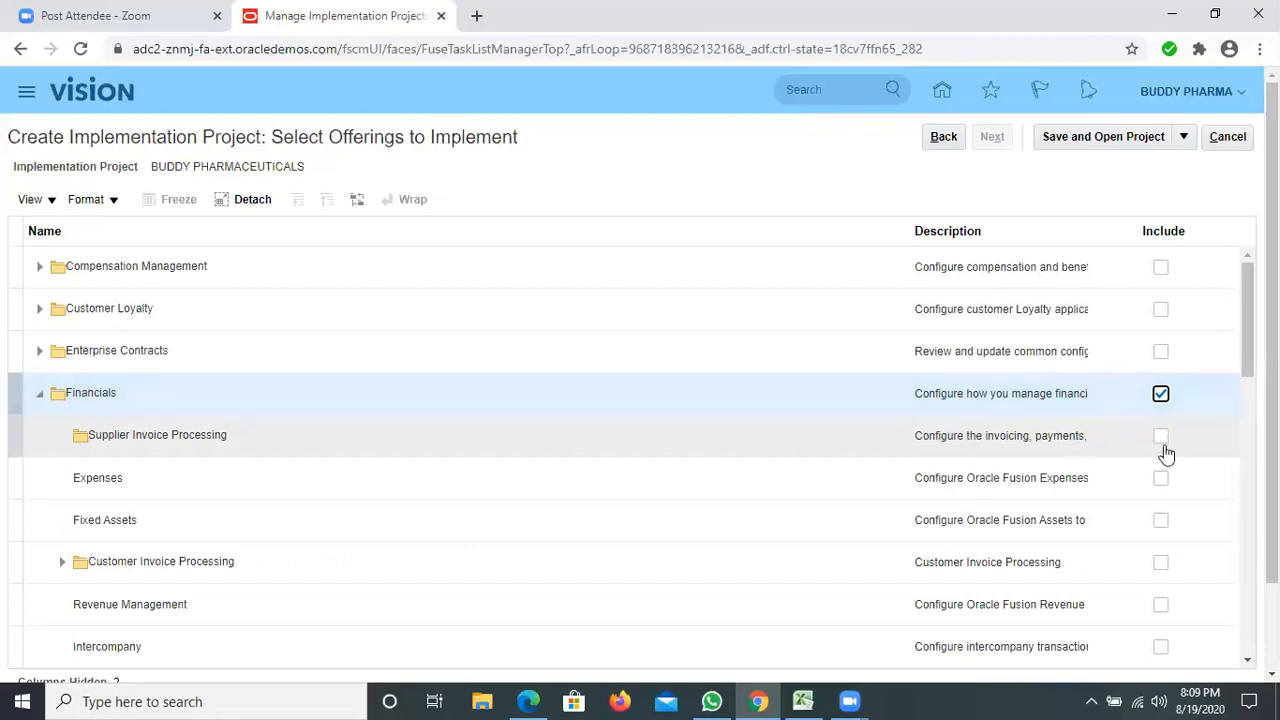
{"action": "left_click", "coordinate": [1161, 479]}
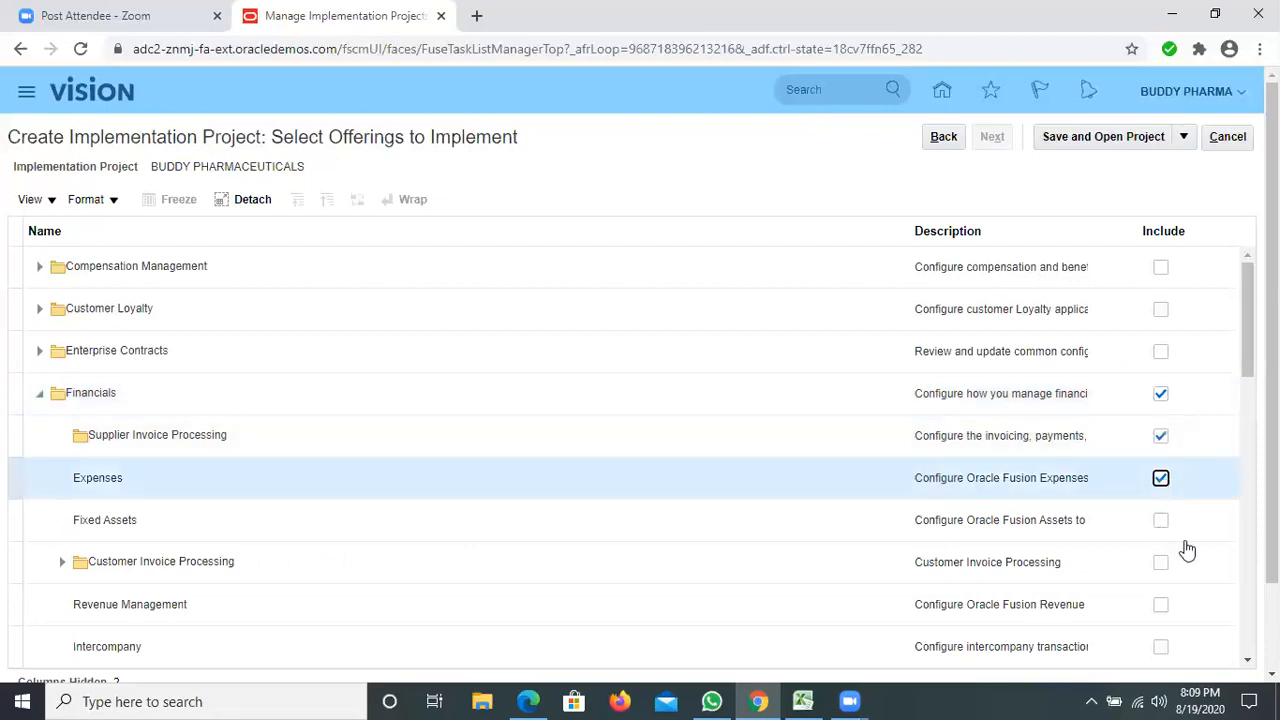
{"action": "left_click", "coordinate": [1161, 520]}
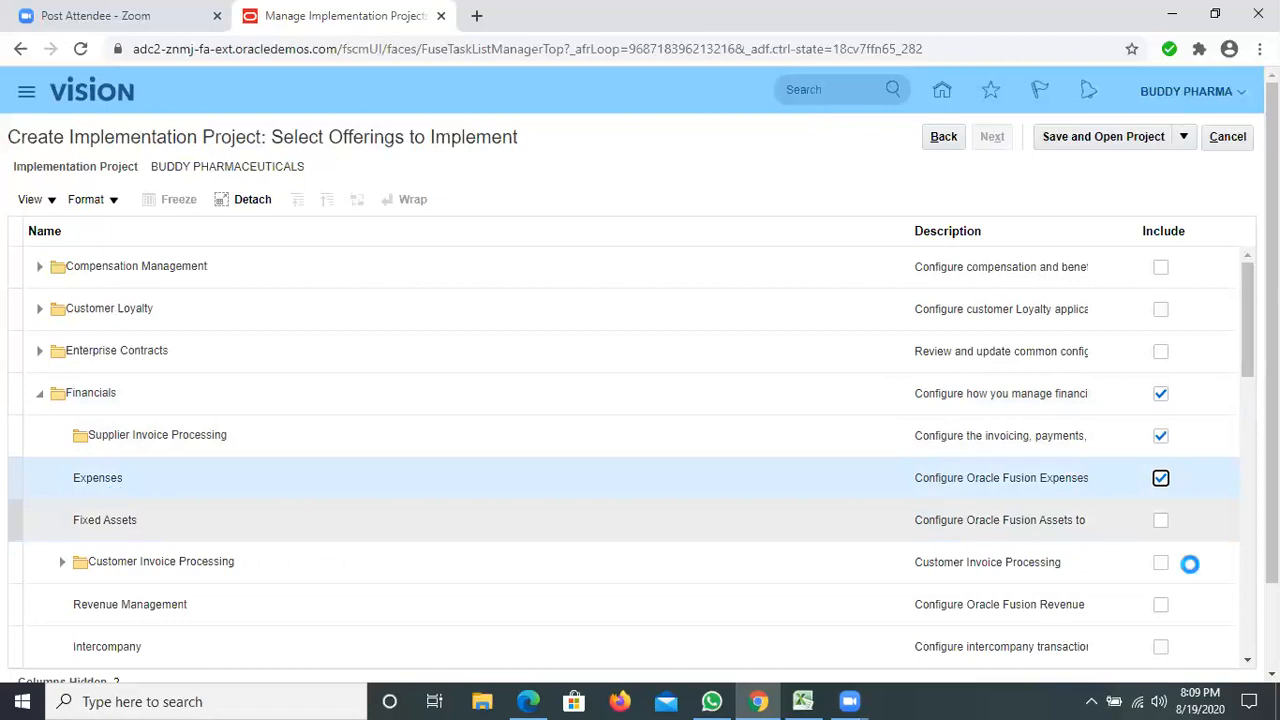
Include Customer Invoice Processing, Collections, Revenue Management, Intercompany, Financial Business Intelligence Analytics, and Budgetary Control and Encumbrance Accounting under Financials.
{"action": "scroll", "coordinate": [1164, 380], "scroll_direction": "down", "scroll_amount": 2}
{"action": "left_click", "coordinate": [1162, 377]}
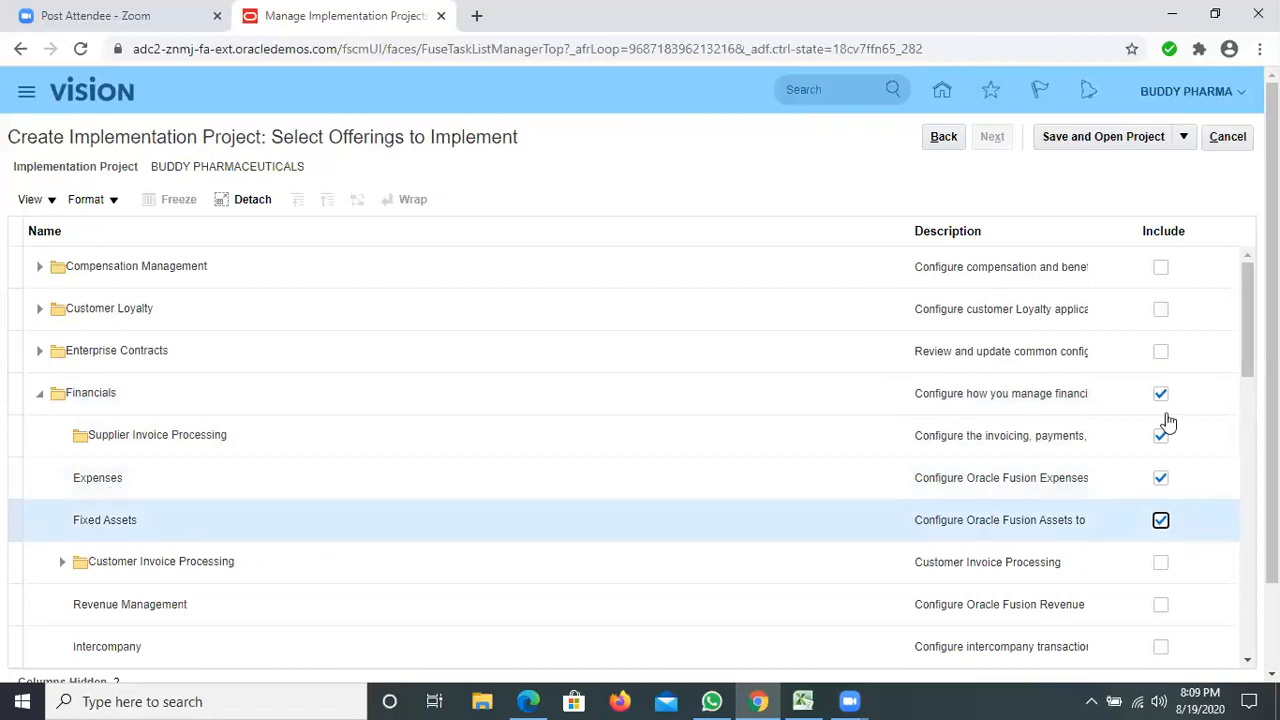
{"action": "left_click", "coordinate": [1162, 418]}
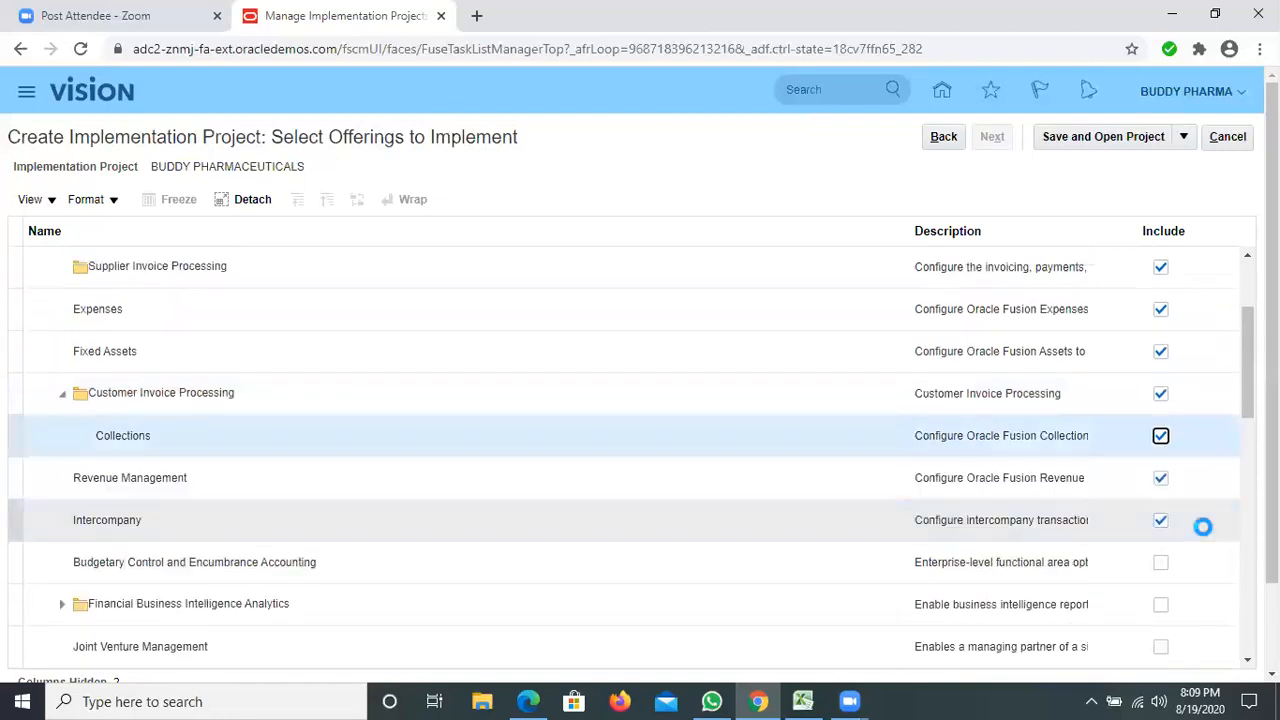
{"action": "scroll", "coordinate": [1158, 524], "scroll_direction": "down", "scroll_amount": 1}
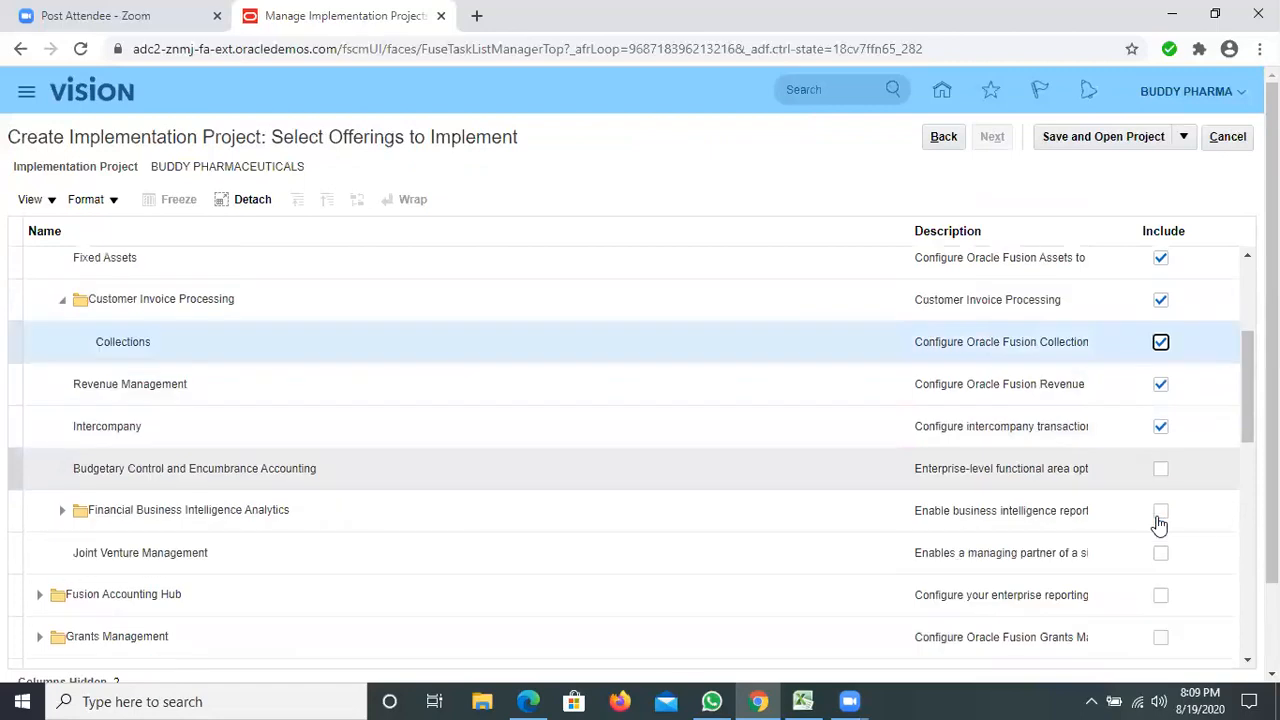
{"action": "left_click", "coordinate": [1159, 517]}
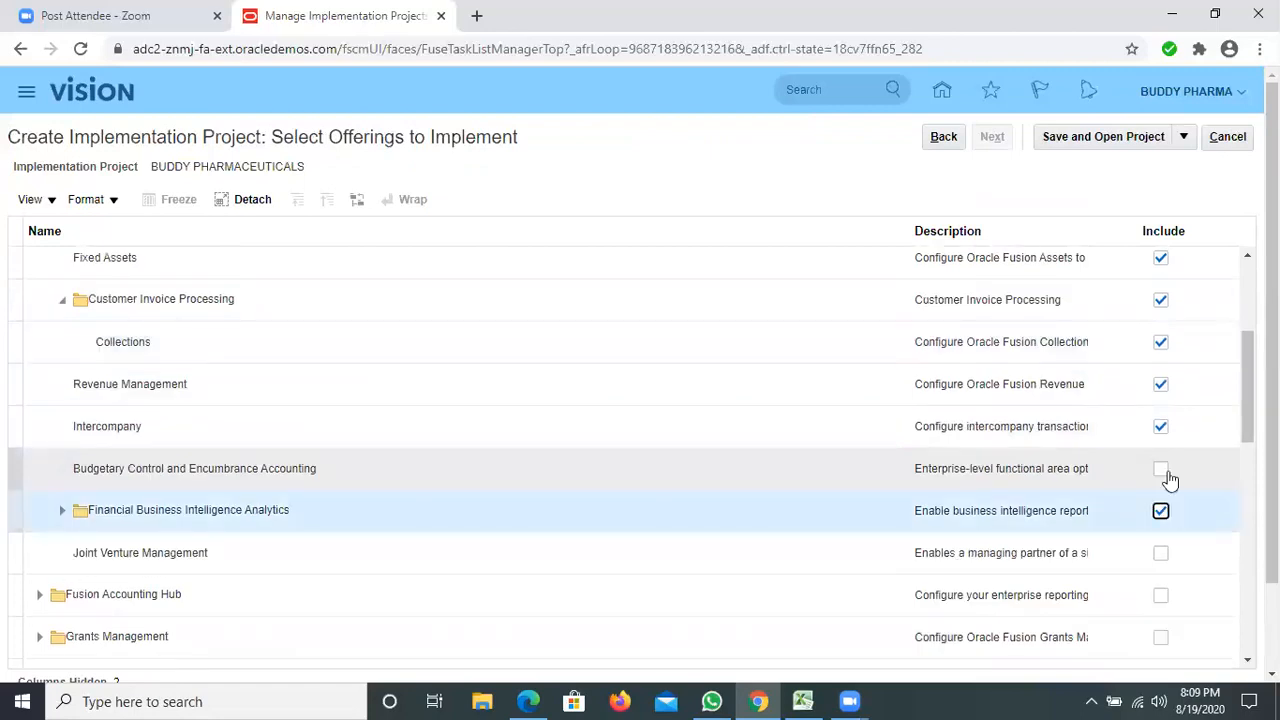
{"action": "left_click", "coordinate": [1168, 478]}
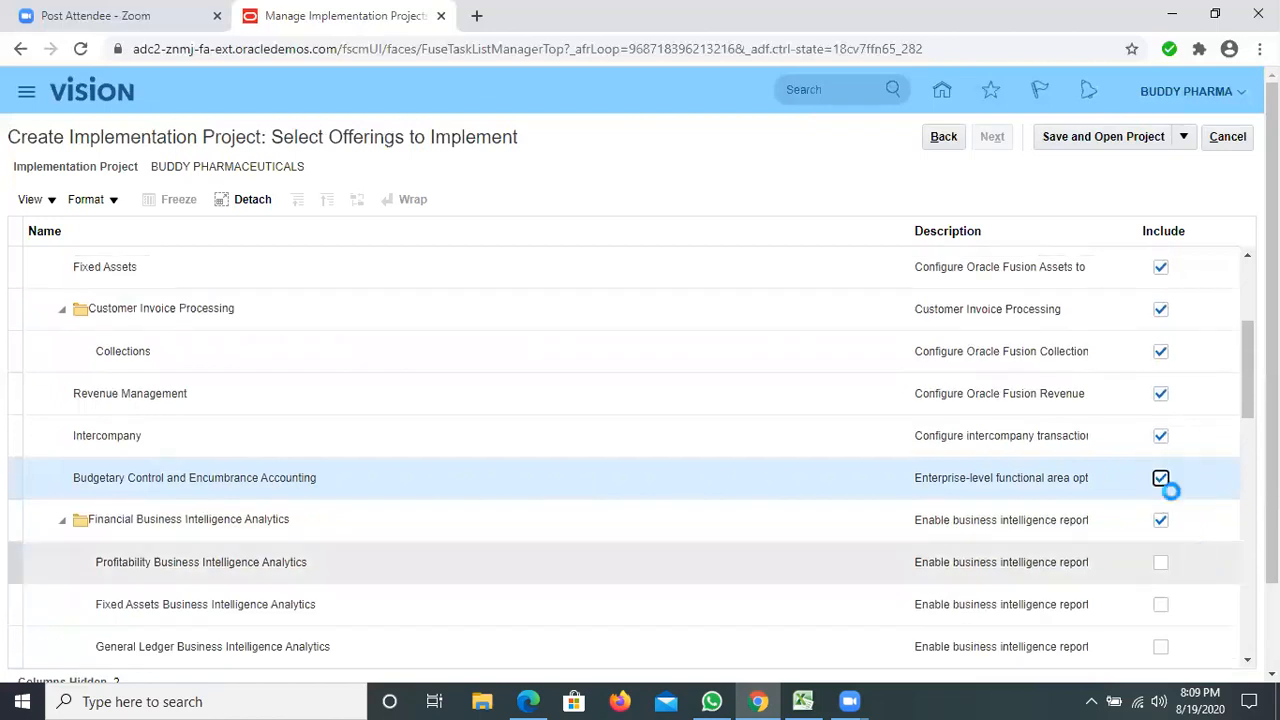
Include the Profitability, Fixed Assets, General Ledger, Accounts Payable and Employee Expenses Business Intelligence Analytics, plus Joint Venture Management.
{"action": "scroll", "coordinate": [1165, 485], "scroll_direction": "down", "scroll_amount": 1}
{"action": "left_click", "coordinate": [1161, 470]}
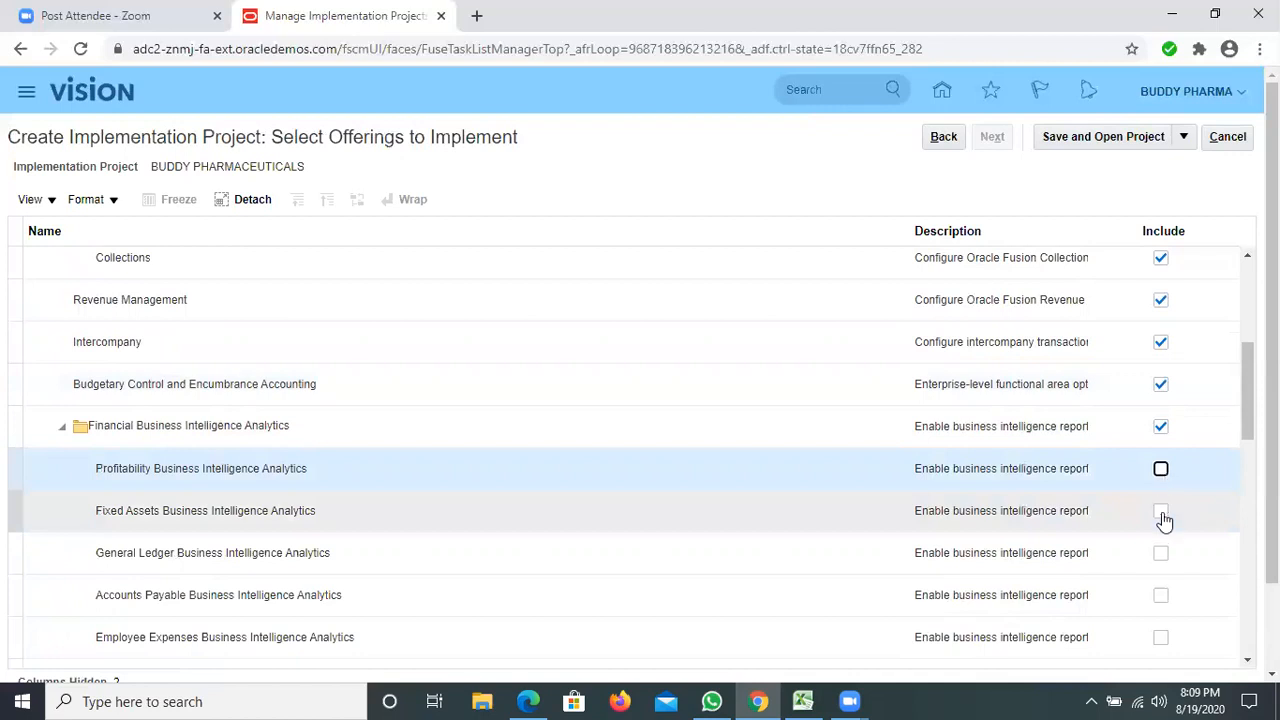
{"action": "left_click", "coordinate": [1162, 514]}
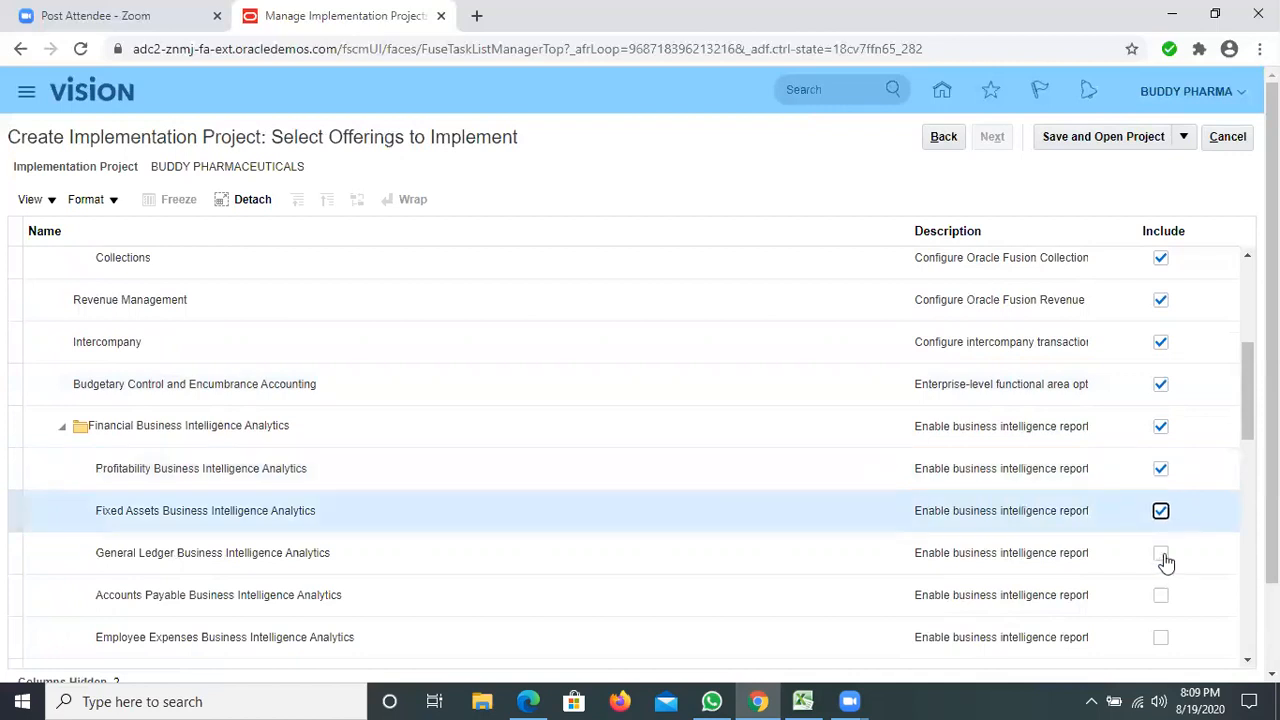
{"action": "left_click", "coordinate": [1163, 558]}
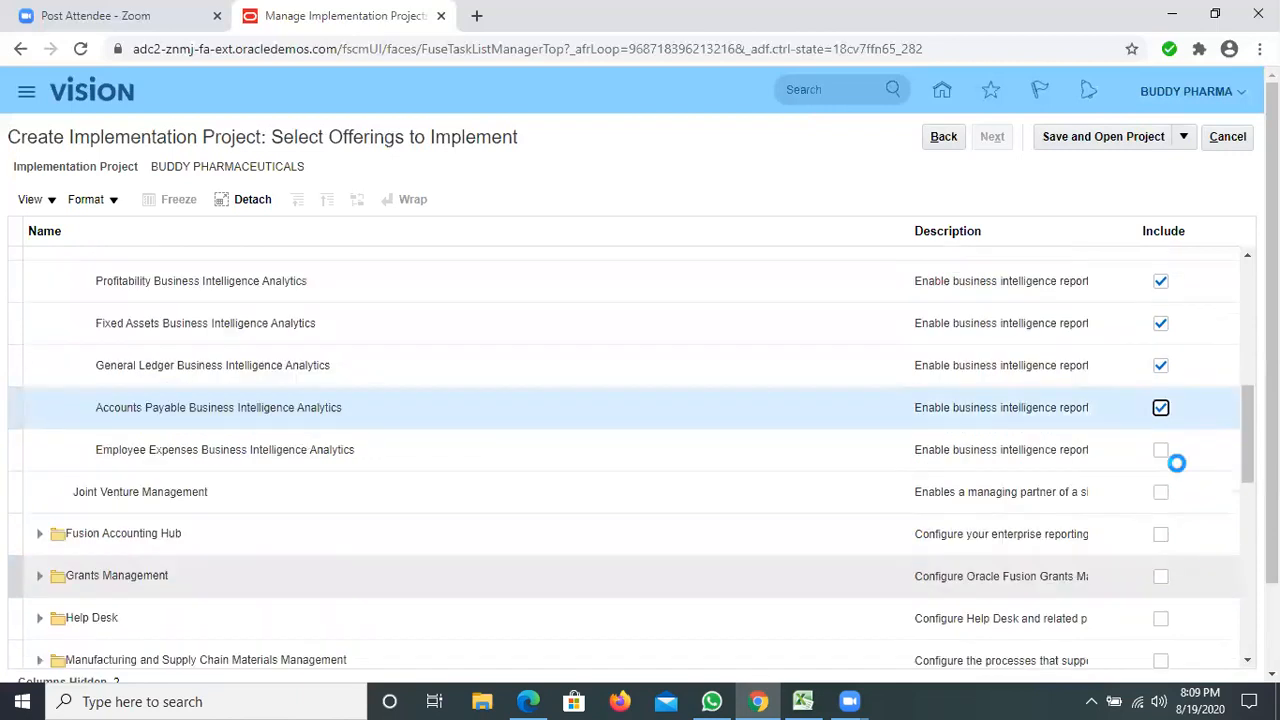
{"action": "left_click", "coordinate": [1160, 450]}
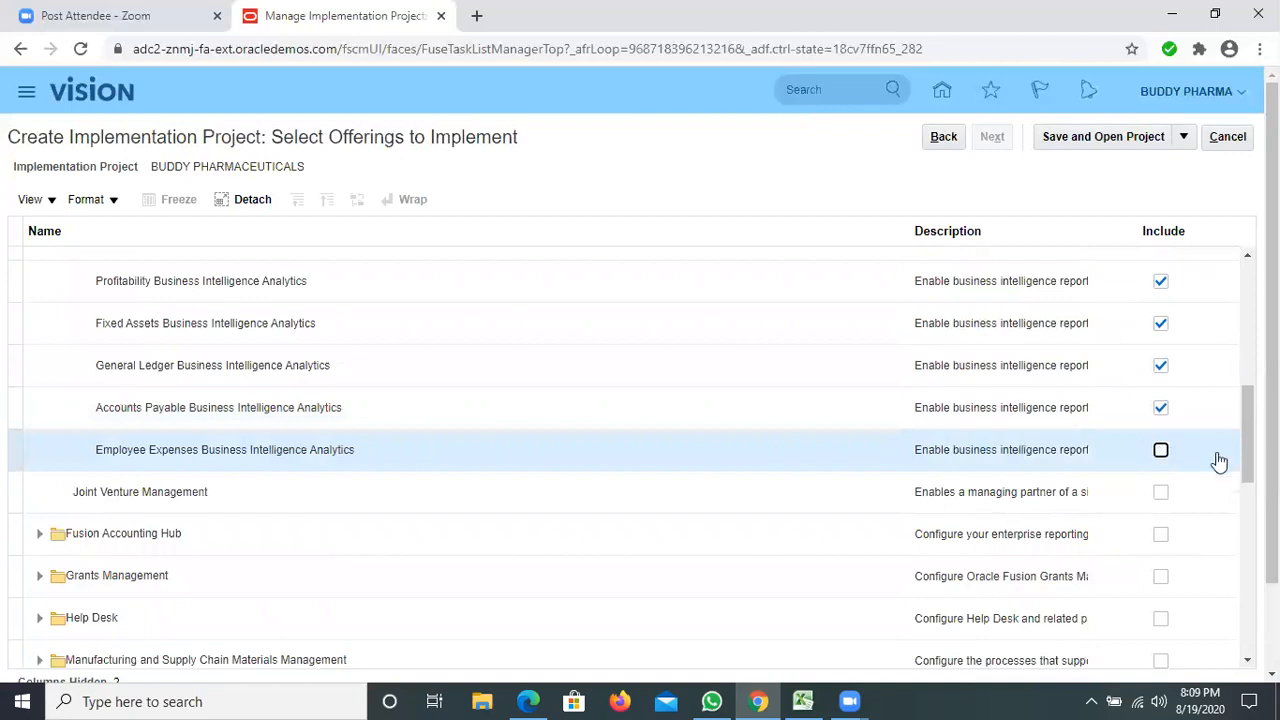
{"action": "left_click", "coordinate": [1163, 496]}
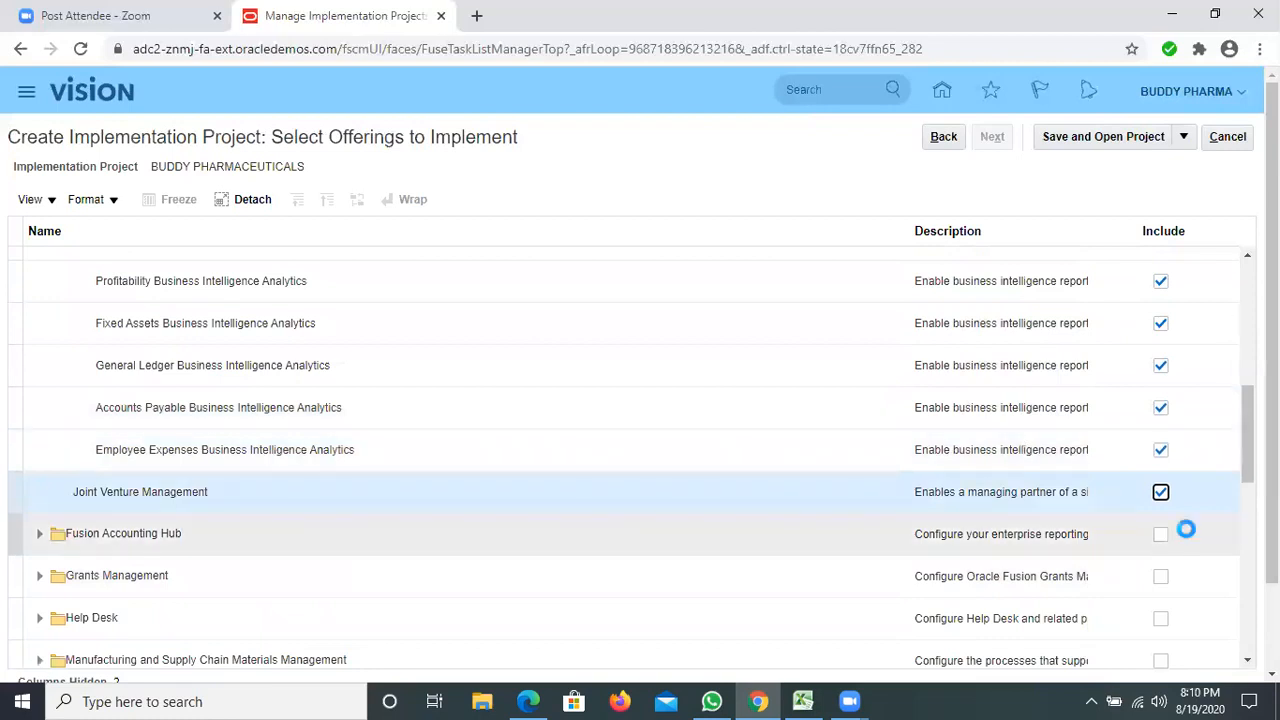
Include the Fusion Accounting Hub offering, review the selected offerings, and save and open the implementation project.
{"action": "left_click", "coordinate": [1163, 533]}
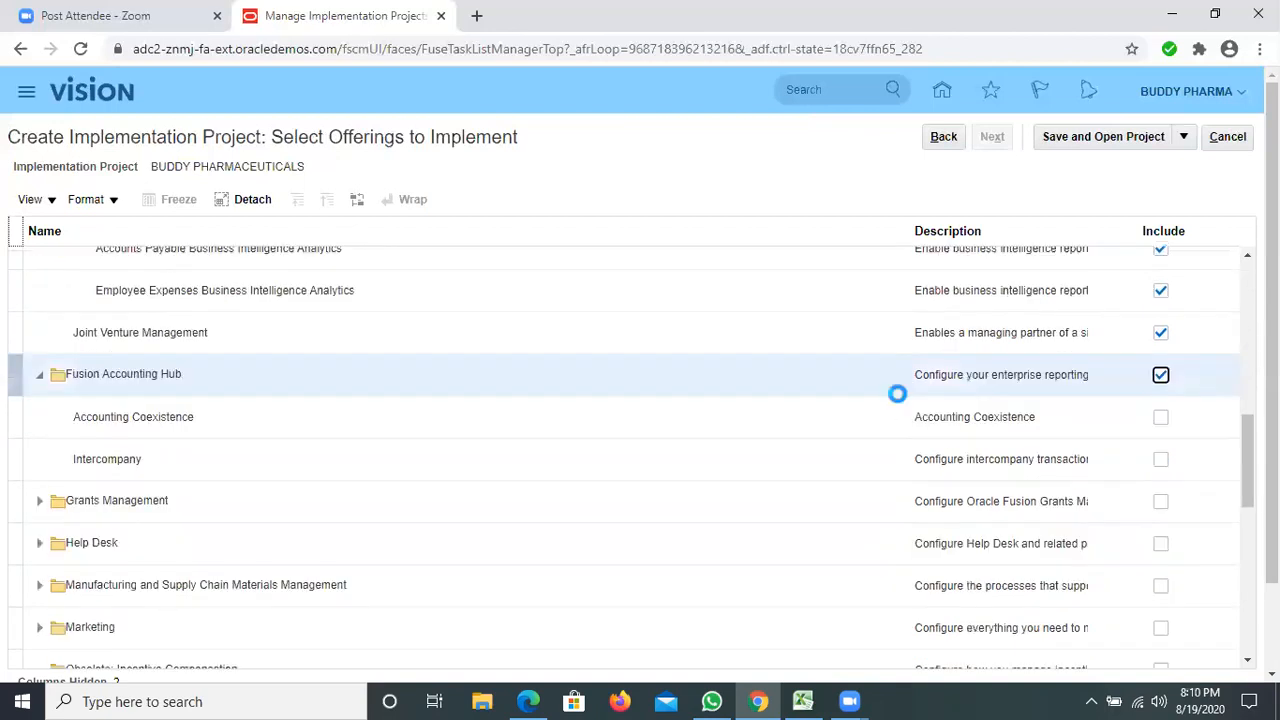
{"action": "scroll", "coordinate": [897, 394], "scroll_direction": "down", "scroll_amount": 3}
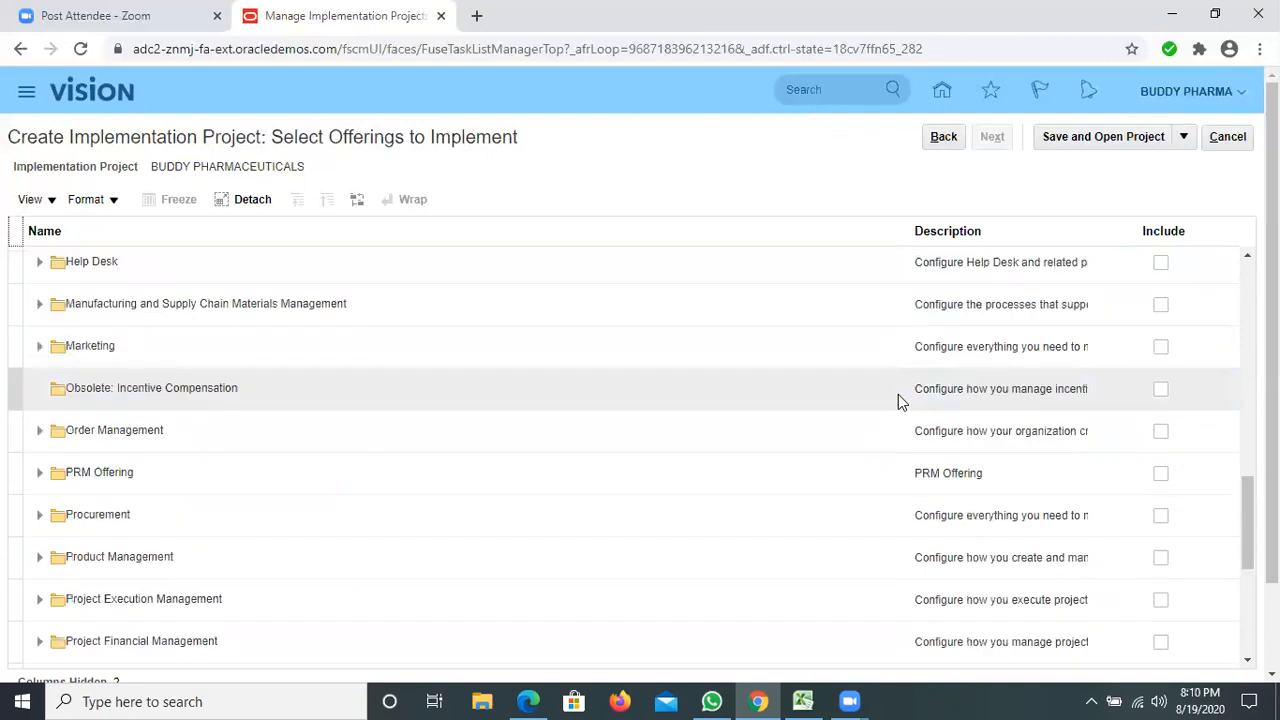
{"action": "scroll", "coordinate": [898, 396], "scroll_direction": "up", "scroll_amount": 1}
{"action": "scroll", "coordinate": [897, 401], "scroll_direction": "up", "scroll_amount": 1}
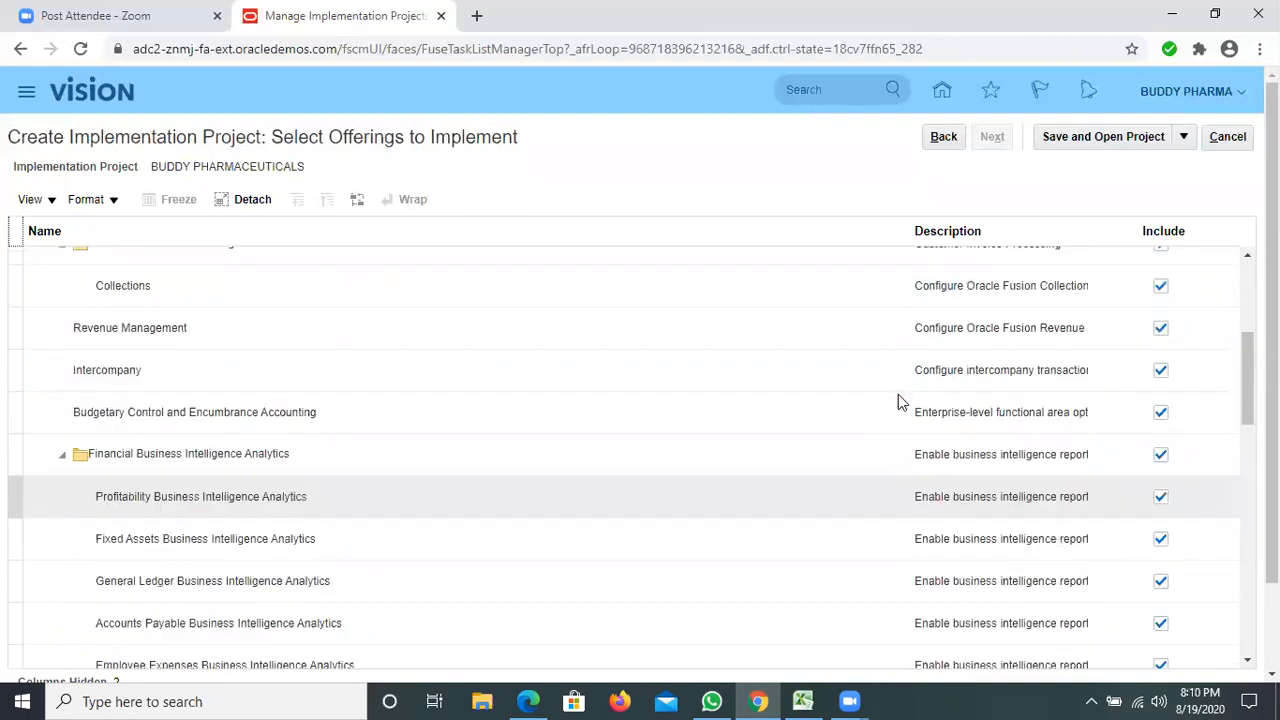
{"action": "scroll", "coordinate": [1166, 414], "scroll_direction": "up", "scroll_amount": 3}
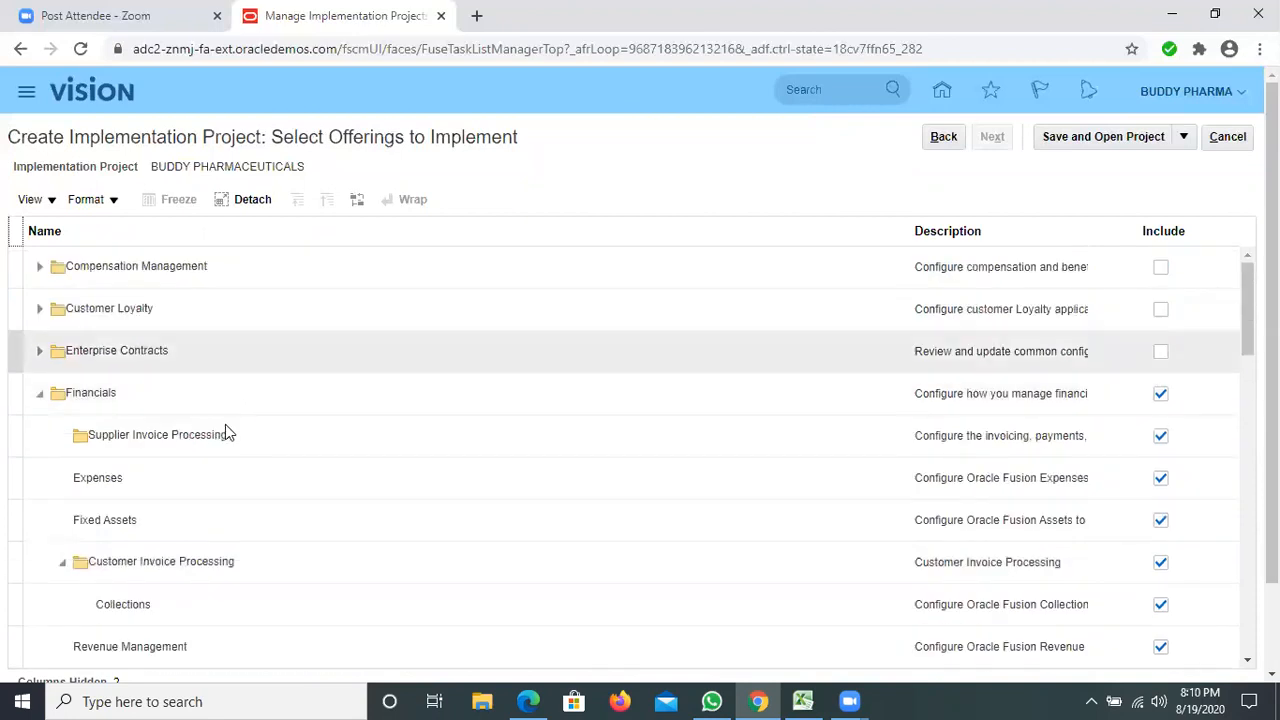
{"action": "left_click", "coordinate": [1070, 136]}
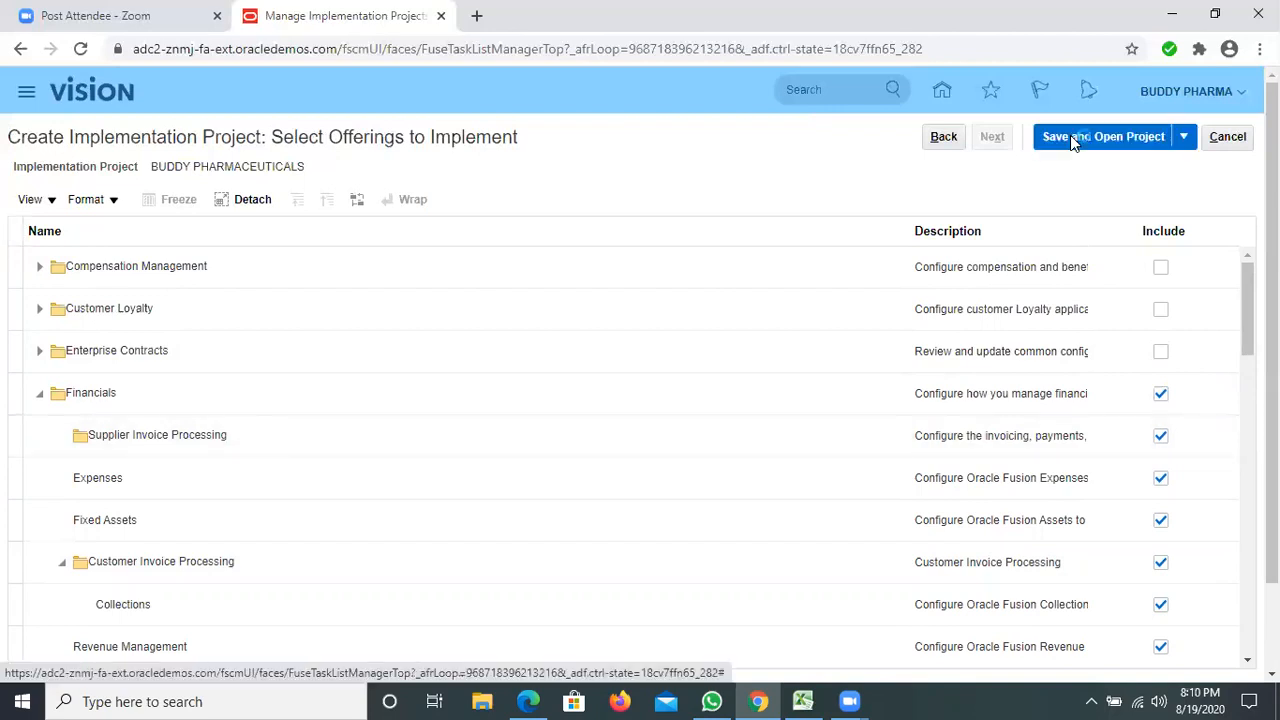
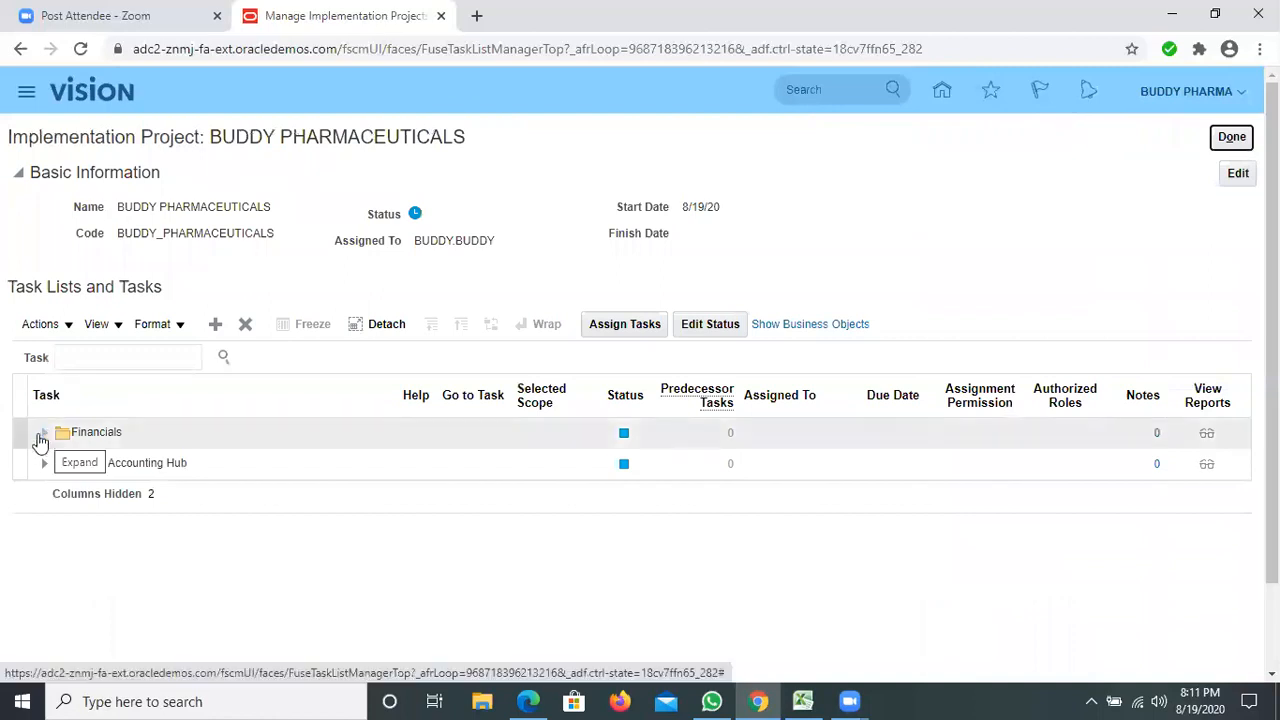
Expand Financials, Define Common Applications Configuration for Financials, and Define Enterprise Structures for Financials in the project's task list.
{"action": "left_click", "coordinate": [40, 438]}
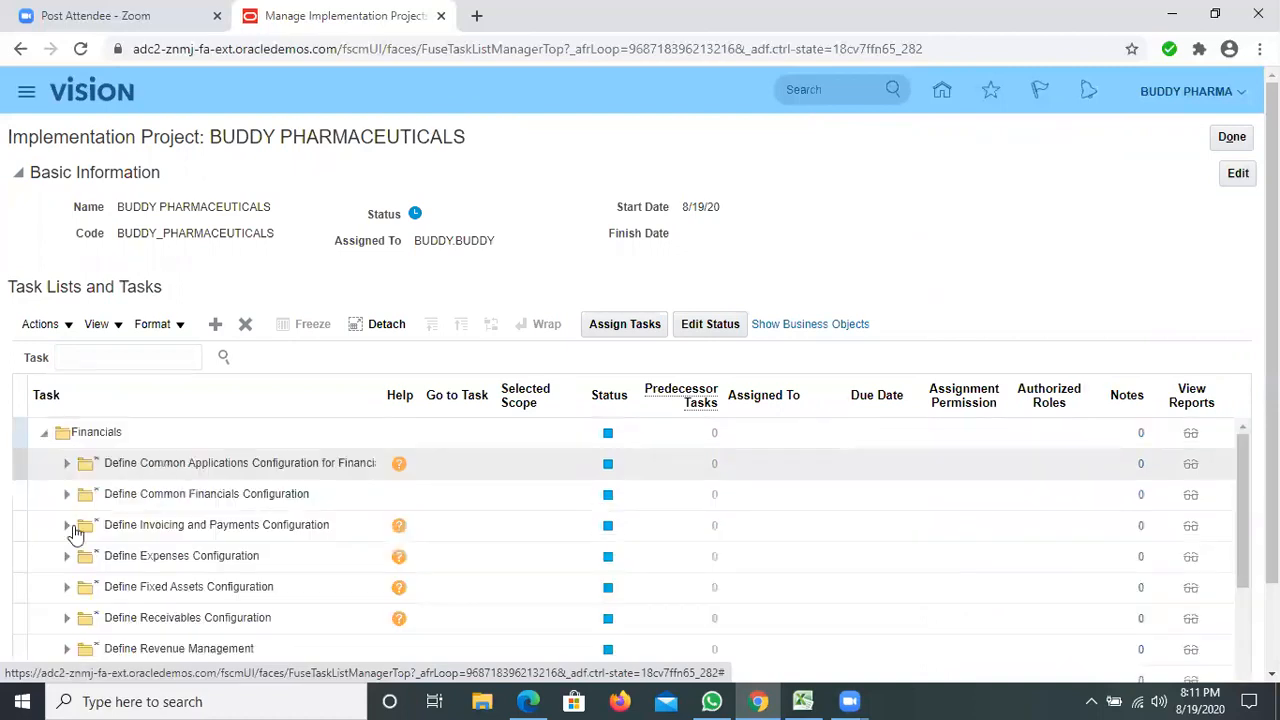
{"action": "scroll", "coordinate": [69, 533], "scroll_direction": "down", "scroll_amount": 3}
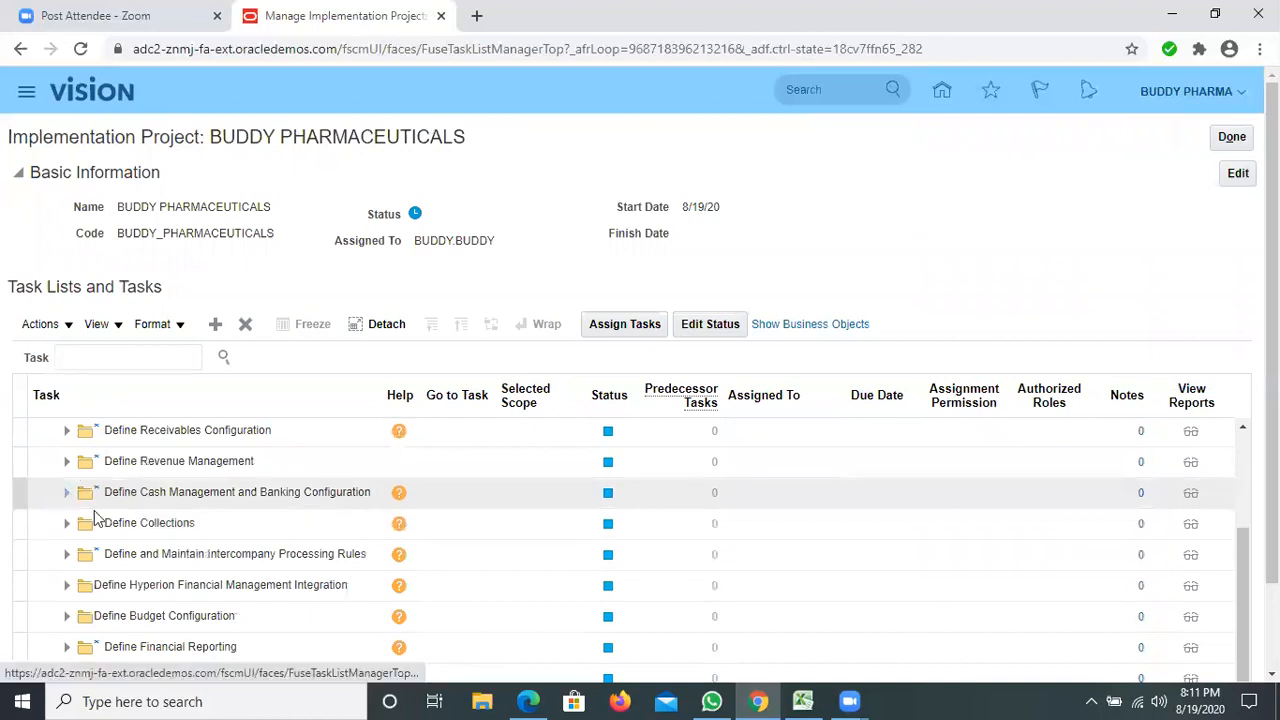
{"action": "scroll", "coordinate": [70, 480], "scroll_direction": "up", "scroll_amount": 3}
{"action": "left_click", "coordinate": [68, 464]}
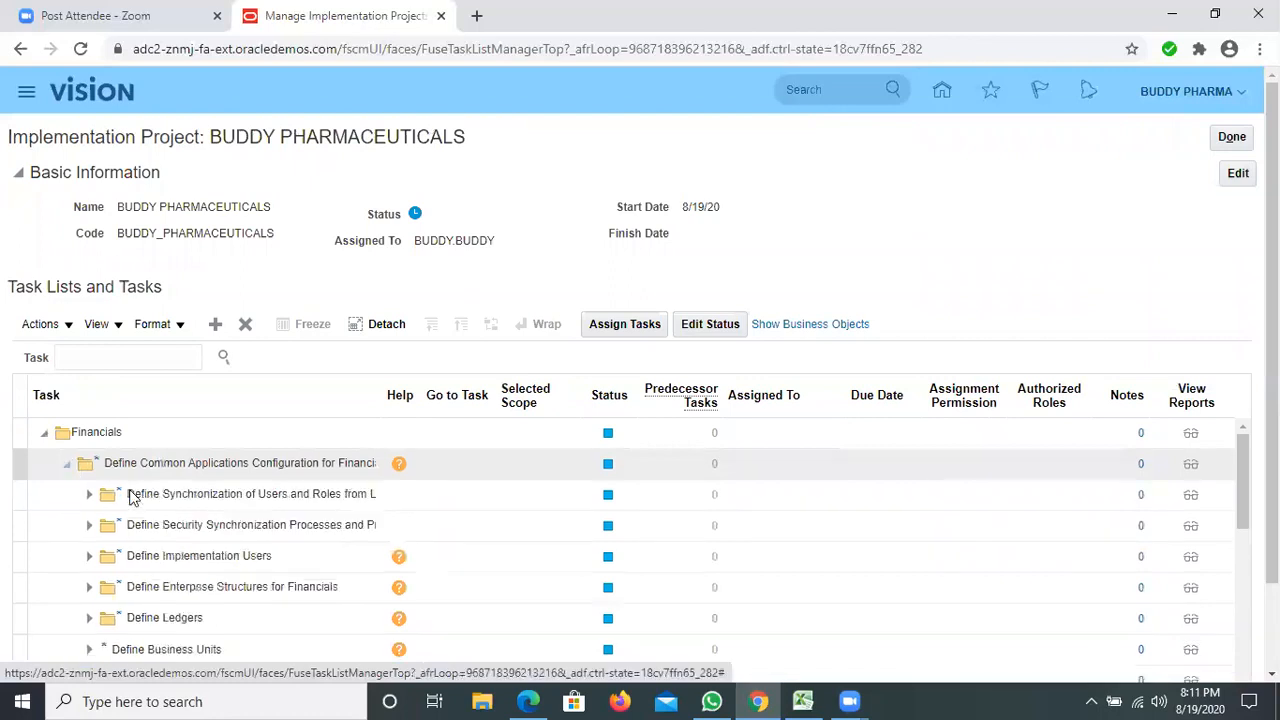
{"action": "scroll", "coordinate": [92, 497], "scroll_direction": "down", "scroll_amount": 1}
{"action": "left_click", "coordinate": [90, 494]}
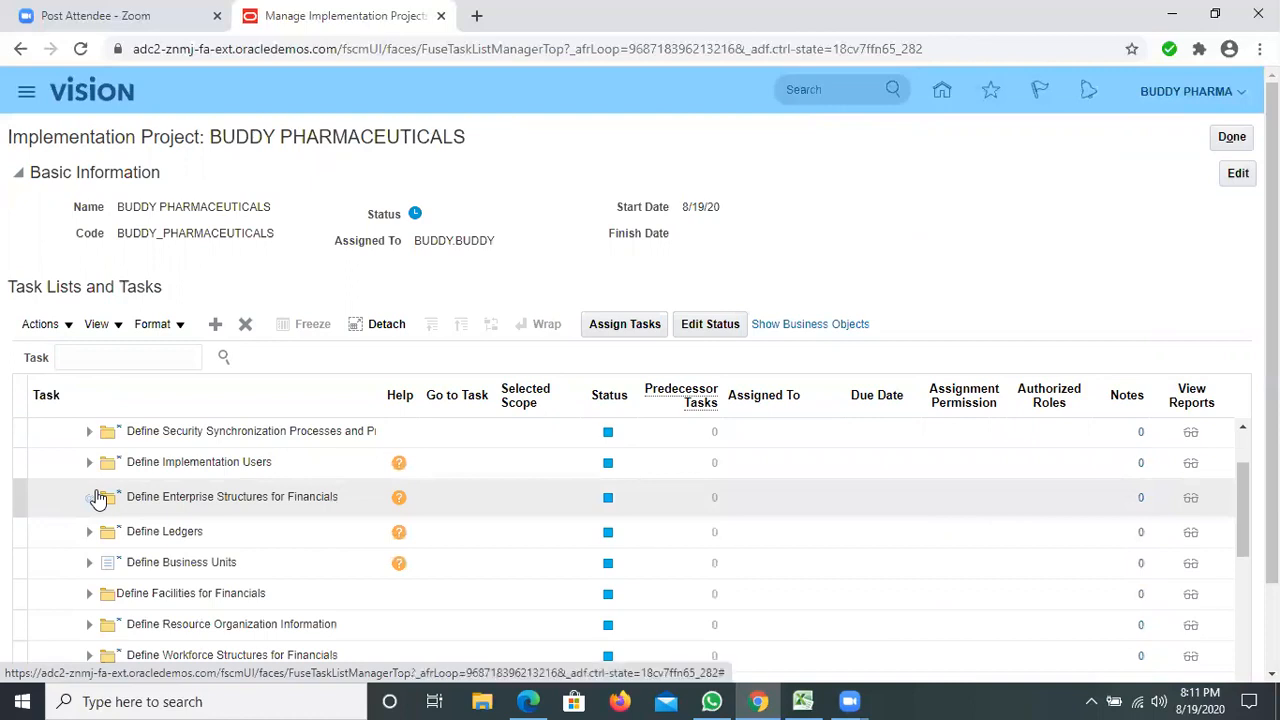
Expand Define Enterprise for Financials and Define Financial Reporting Structures, including the nested Define Chart of Accounts task list.
{"action": "scroll", "coordinate": [210, 503], "scroll_direction": "down", "scroll_amount": 1}
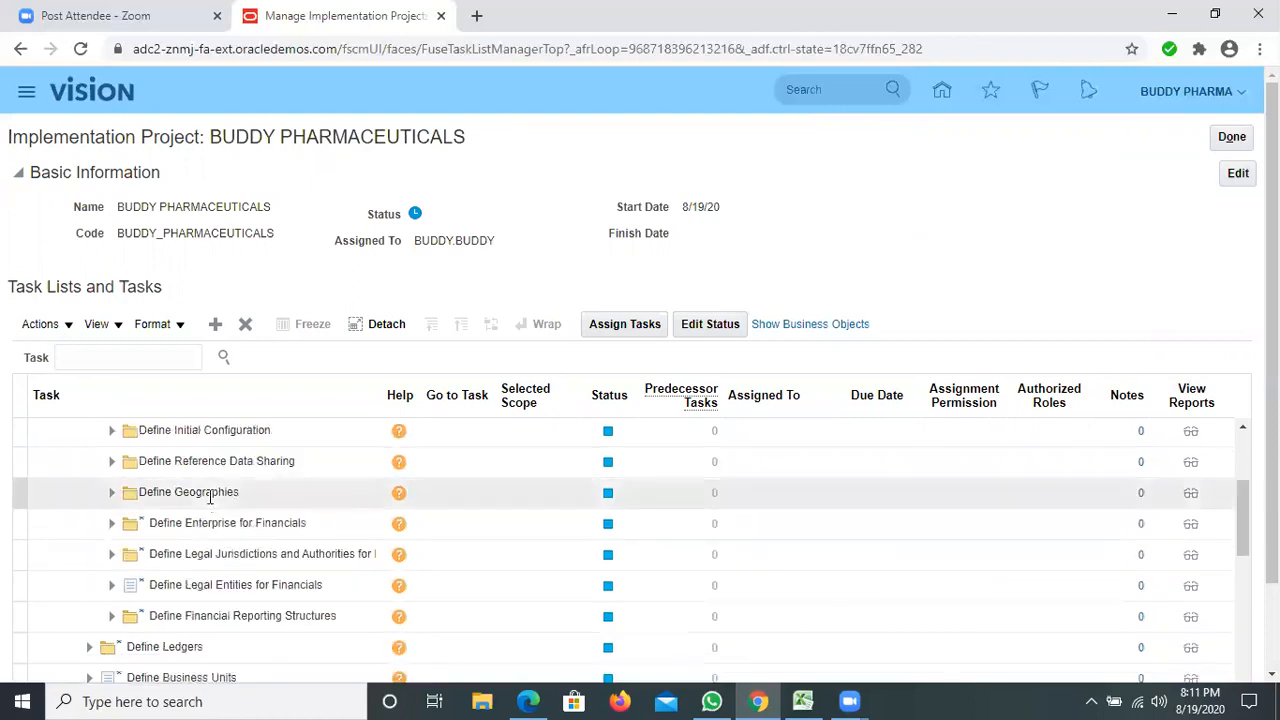
{"action": "left_click", "coordinate": [112, 524]}
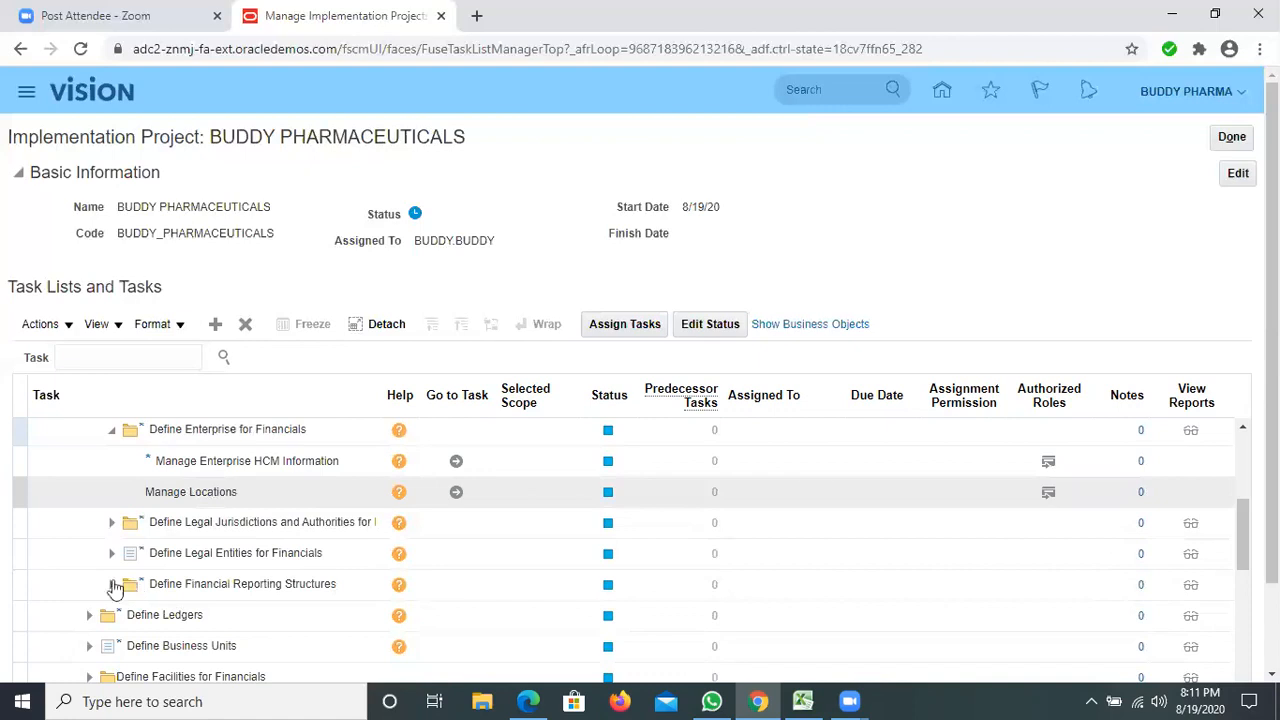
{"action": "left_click", "coordinate": [112, 584]}
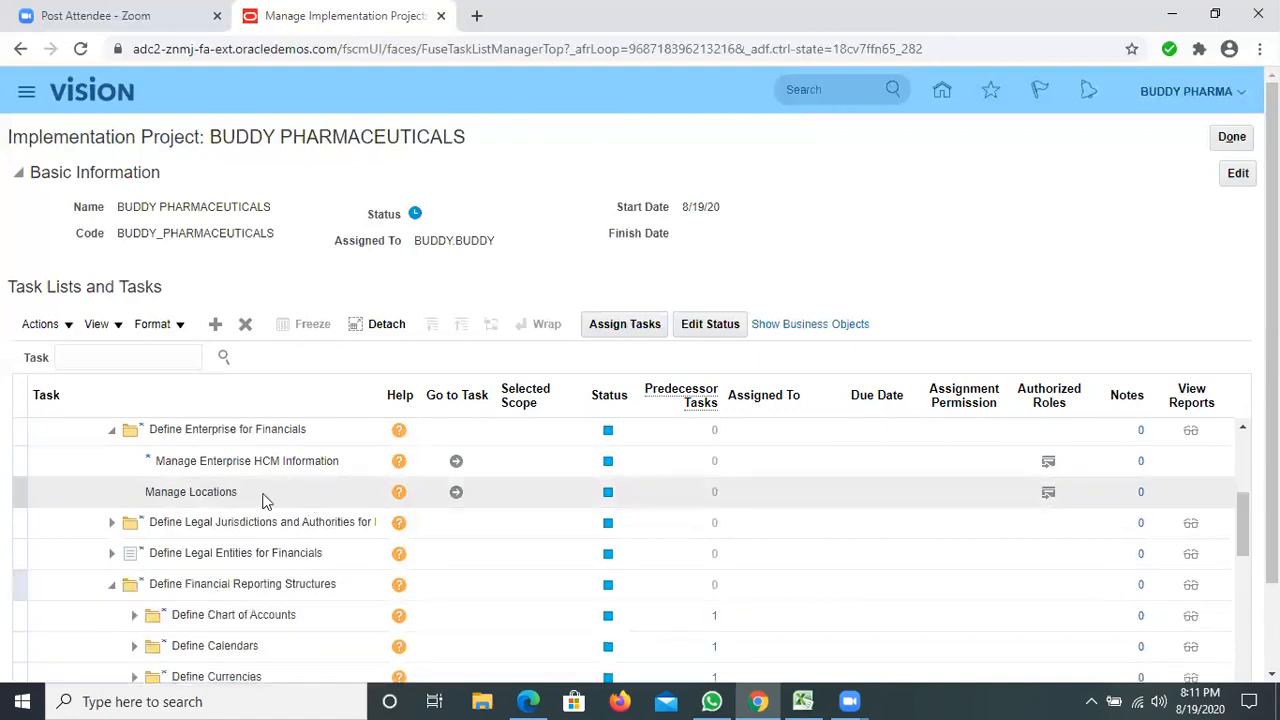
{"action": "scroll", "coordinate": [105, 548], "scroll_direction": "down", "scroll_amount": 1}
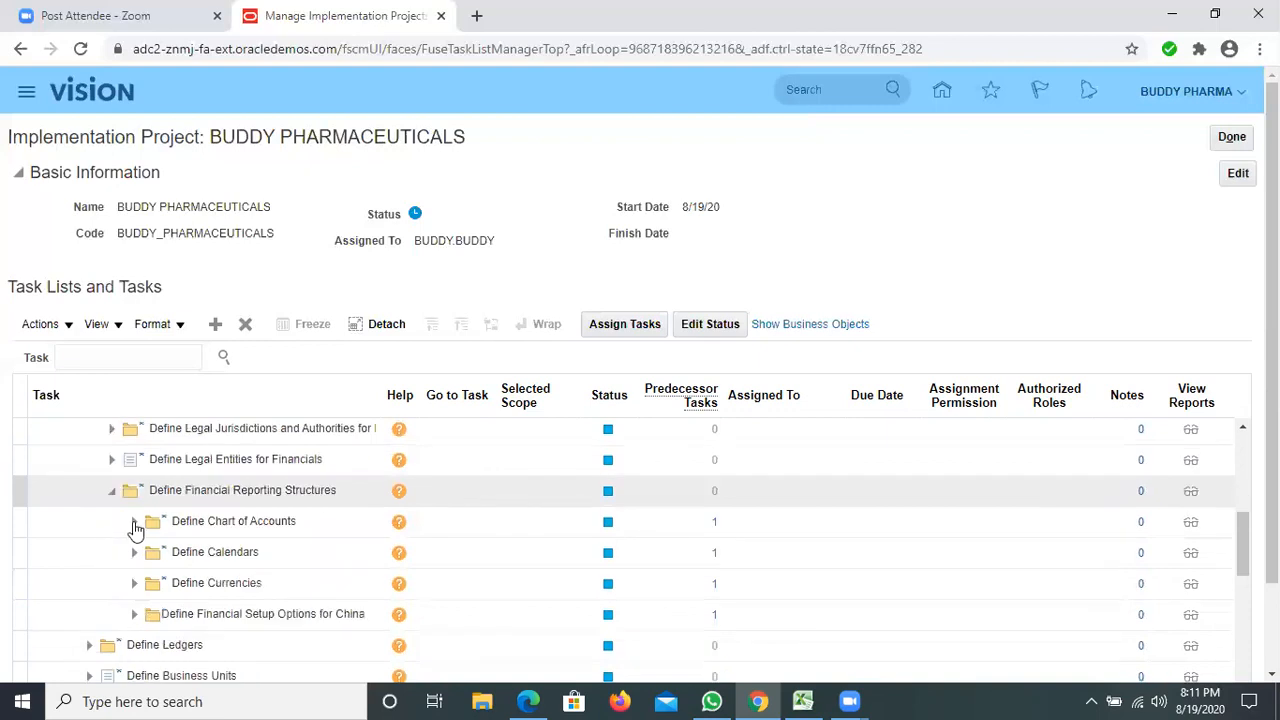
{"action": "left_click", "coordinate": [134, 523]}
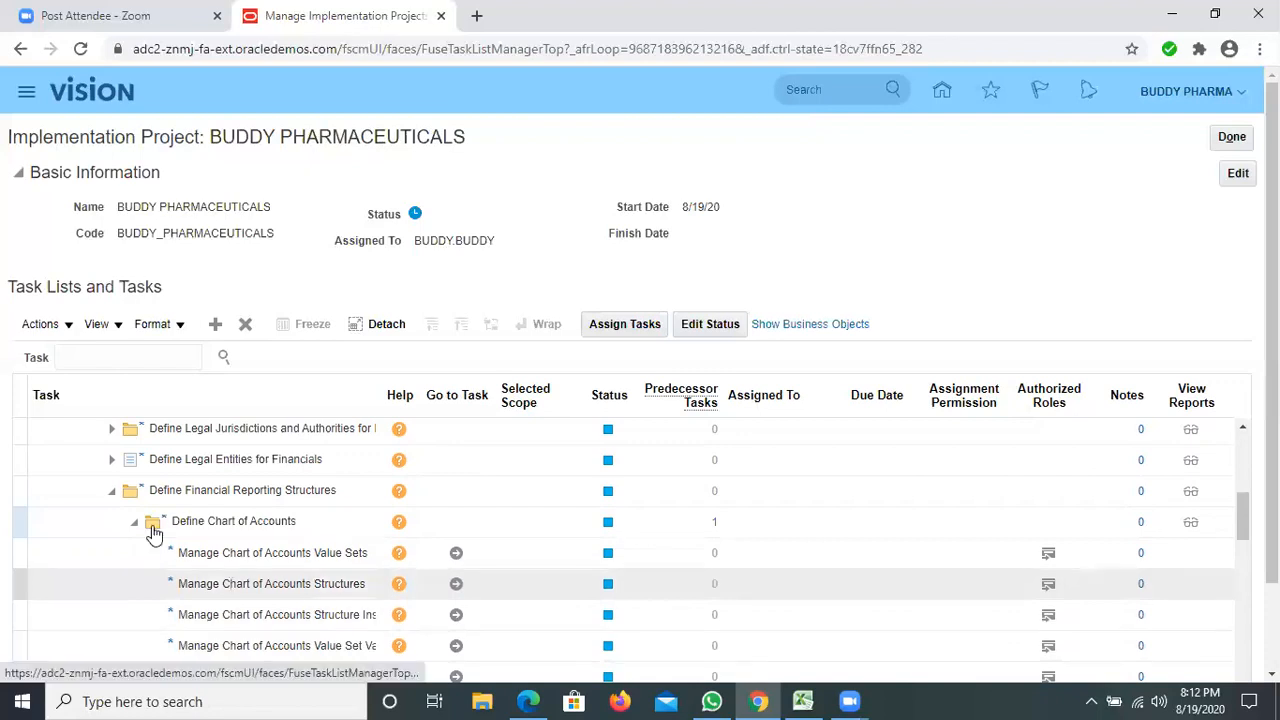
Review the tasks under Define Chart of Accounts, from value sets and structures to account hierarchies, cross-validation rules and mappings.
{"action": "left_click", "coordinate": [252, 528]}
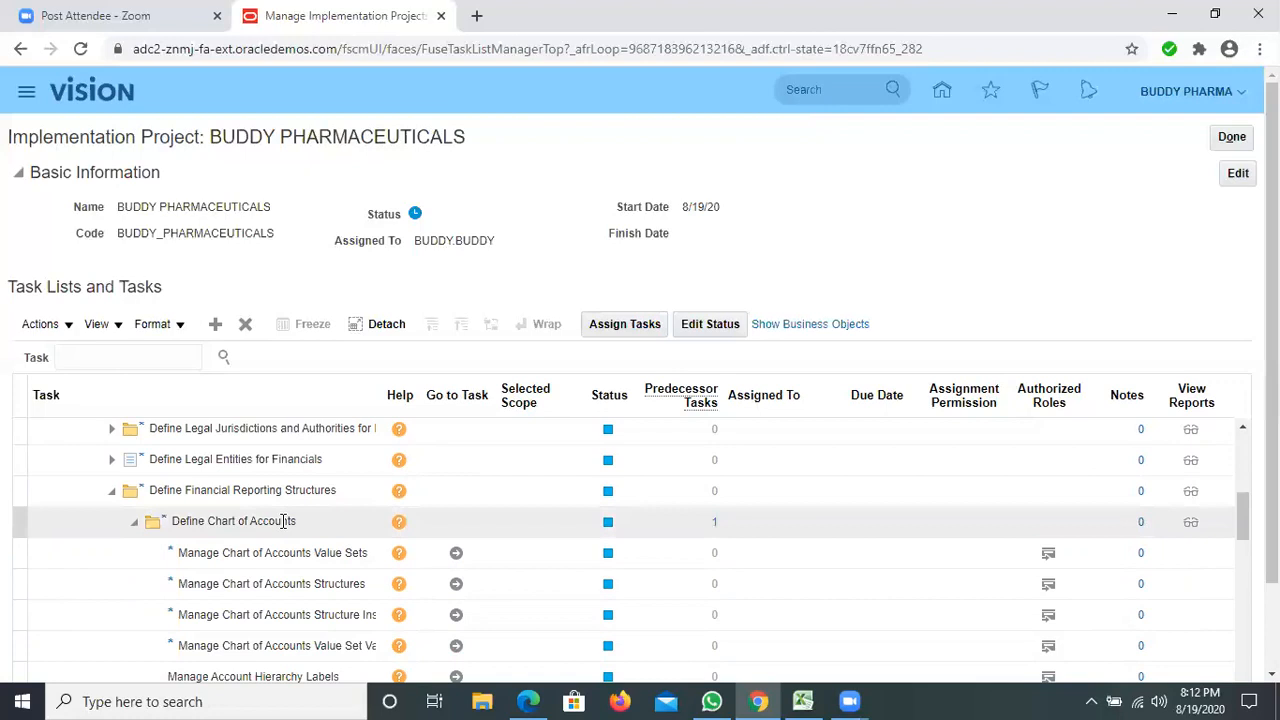
{"action": "scroll", "coordinate": [283, 521], "scroll_direction": "down", "scroll_amount": 2}
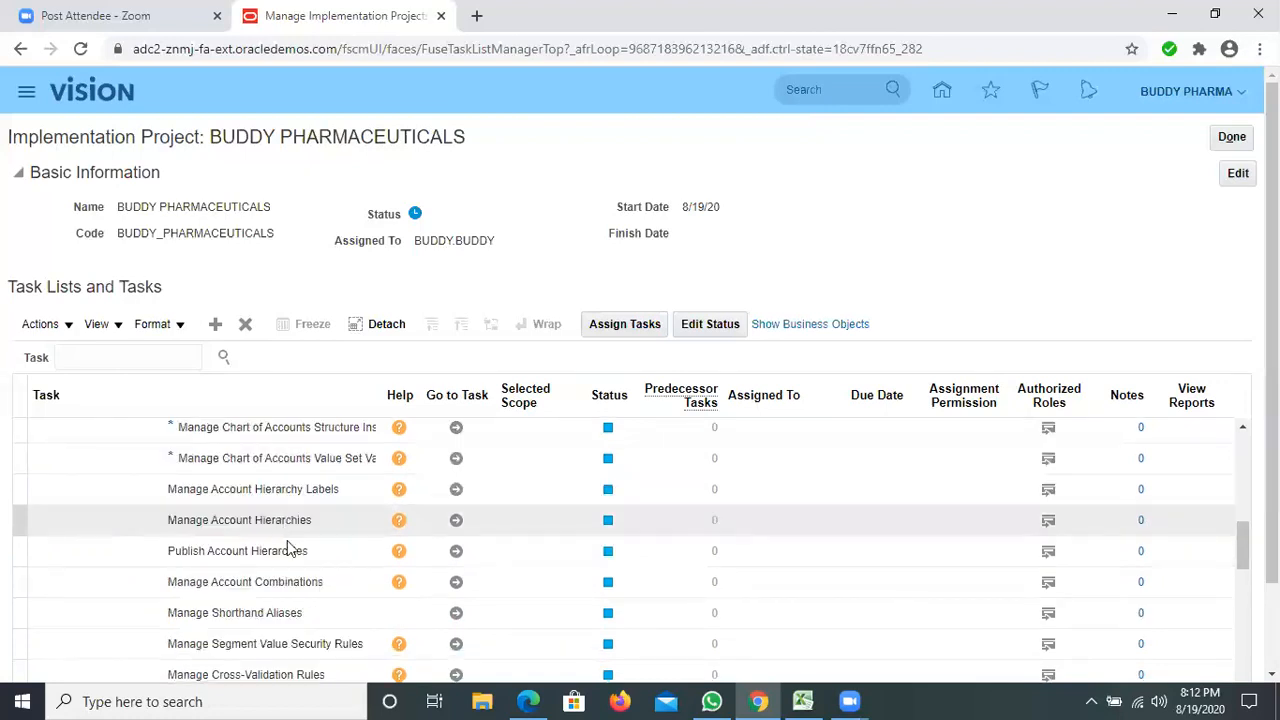
{"action": "scroll", "coordinate": [290, 548], "scroll_direction": "up", "scroll_amount": 1}
{"action": "scroll", "coordinate": [300, 550], "scroll_direction": "down", "scroll_amount": 1}
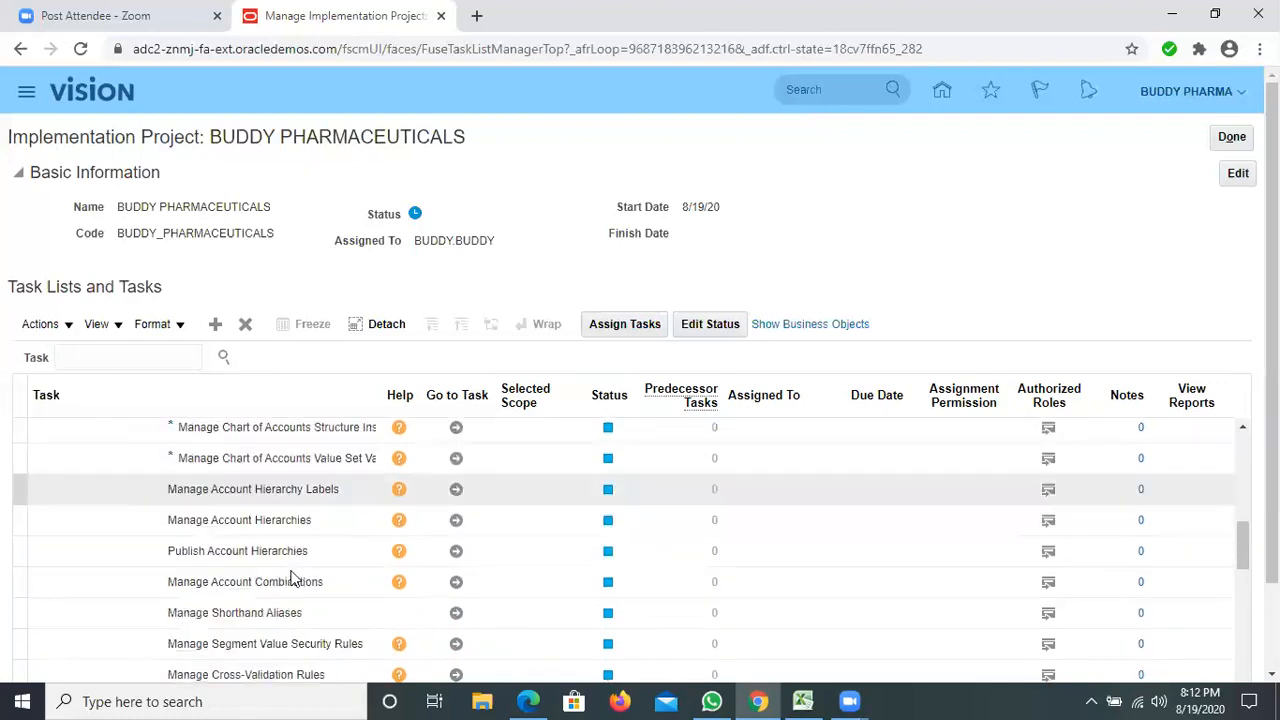
{"action": "scroll", "coordinate": [291, 578], "scroll_direction": "down", "scroll_amount": 2}
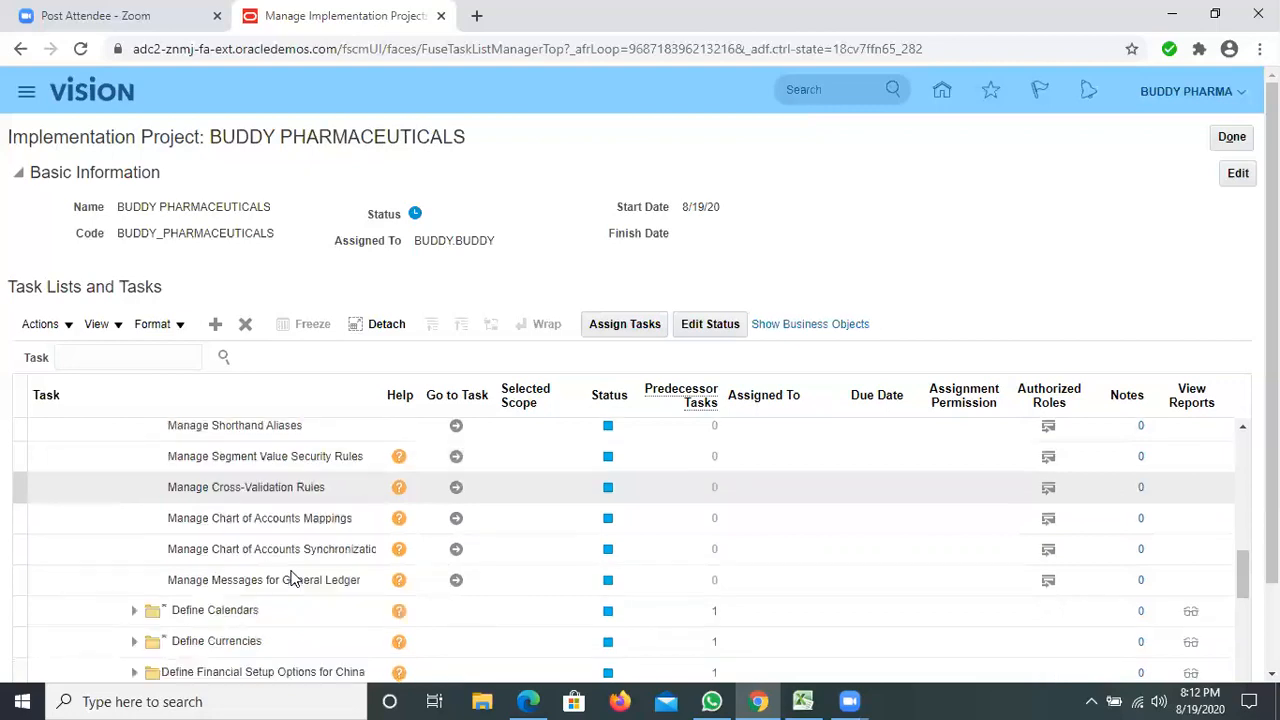
{"action": "scroll", "coordinate": [295, 545], "scroll_direction": "up", "scroll_amount": 2}
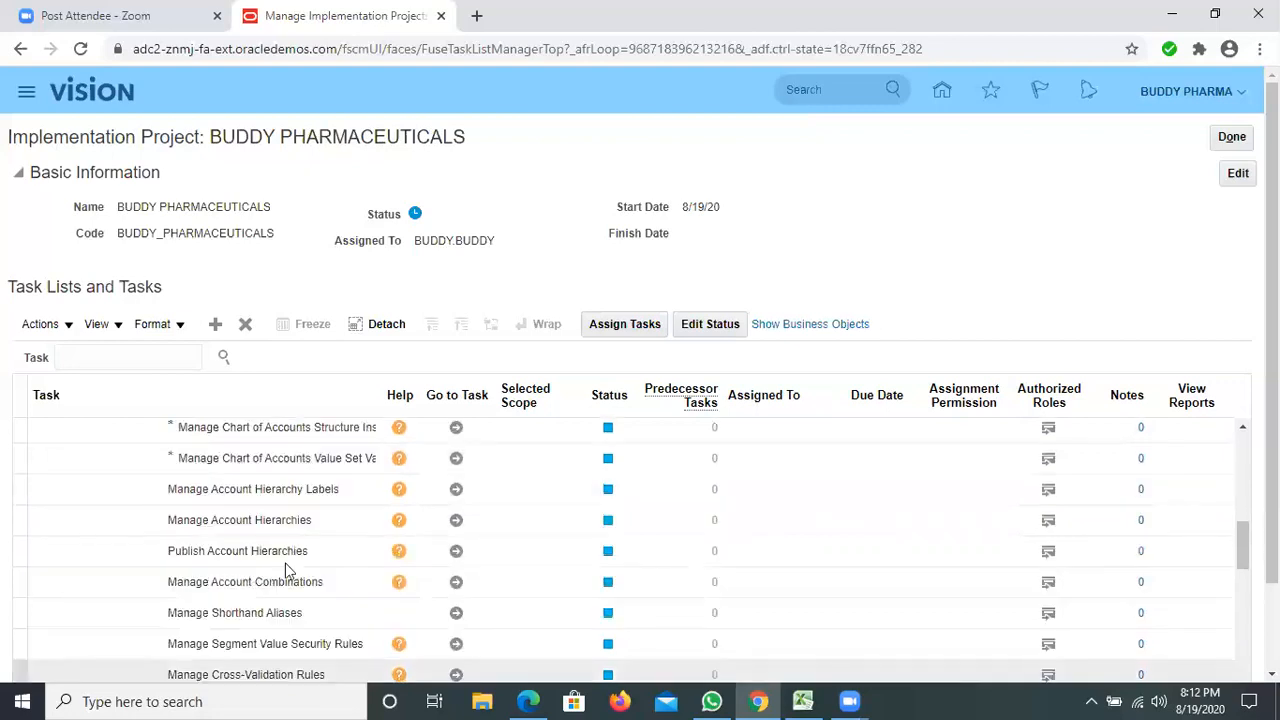
{"action": "scroll", "coordinate": [285, 568], "scroll_direction": "up", "scroll_amount": 3}
{"action": "scroll", "coordinate": [172, 553], "scroll_direction": "down", "scroll_amount": 1}
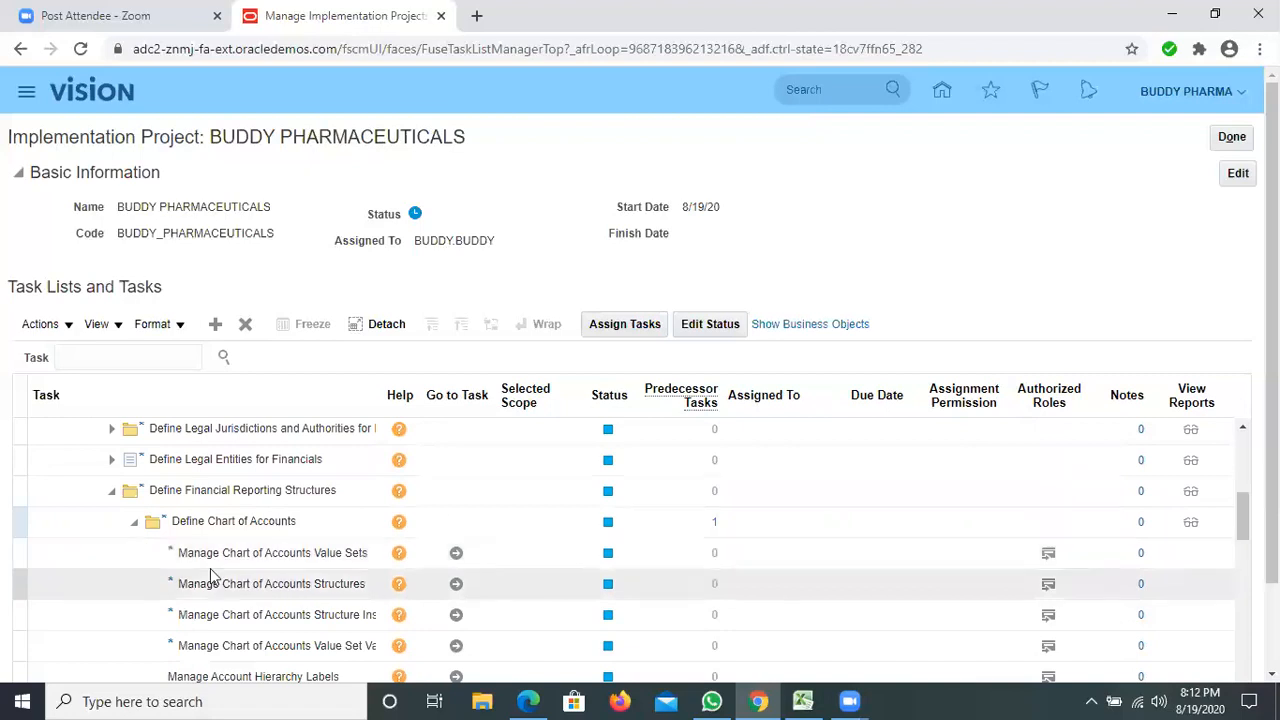
{"action": "scroll", "coordinate": [210, 575], "scroll_direction": "down", "scroll_amount": 1}
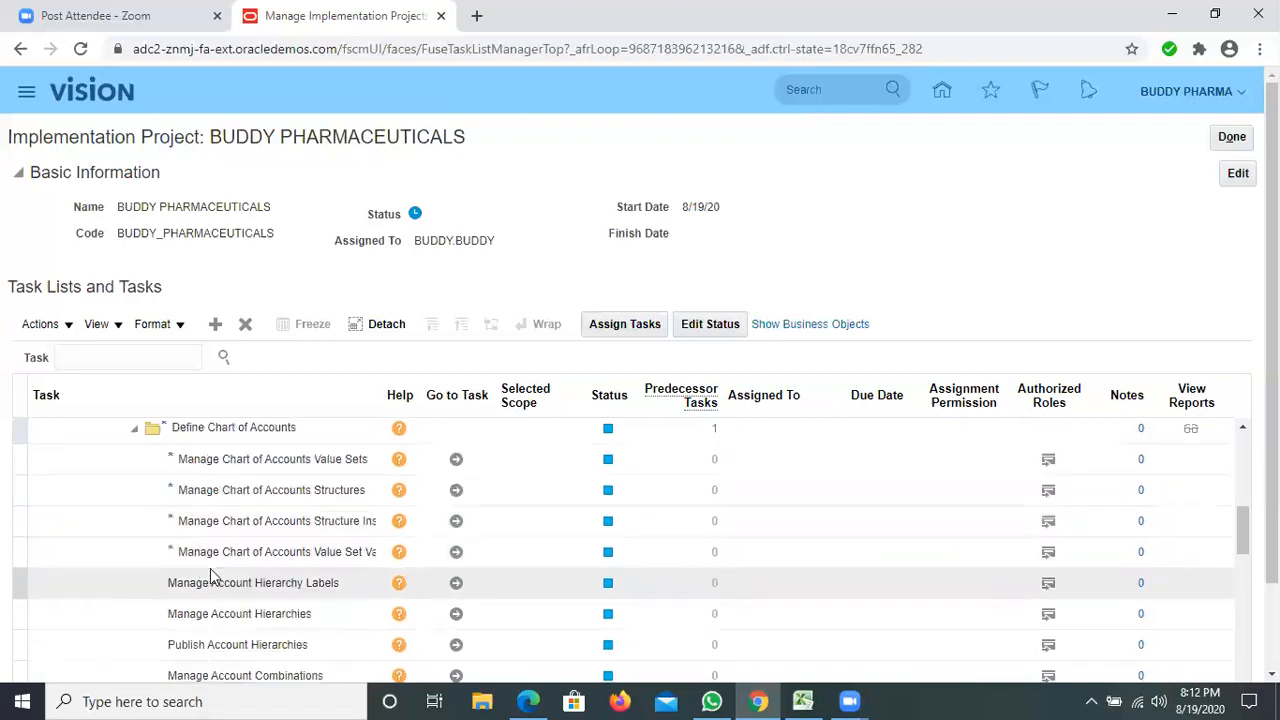
{"action": "scroll", "coordinate": [210, 568], "scroll_direction": "down", "scroll_amount": 1}
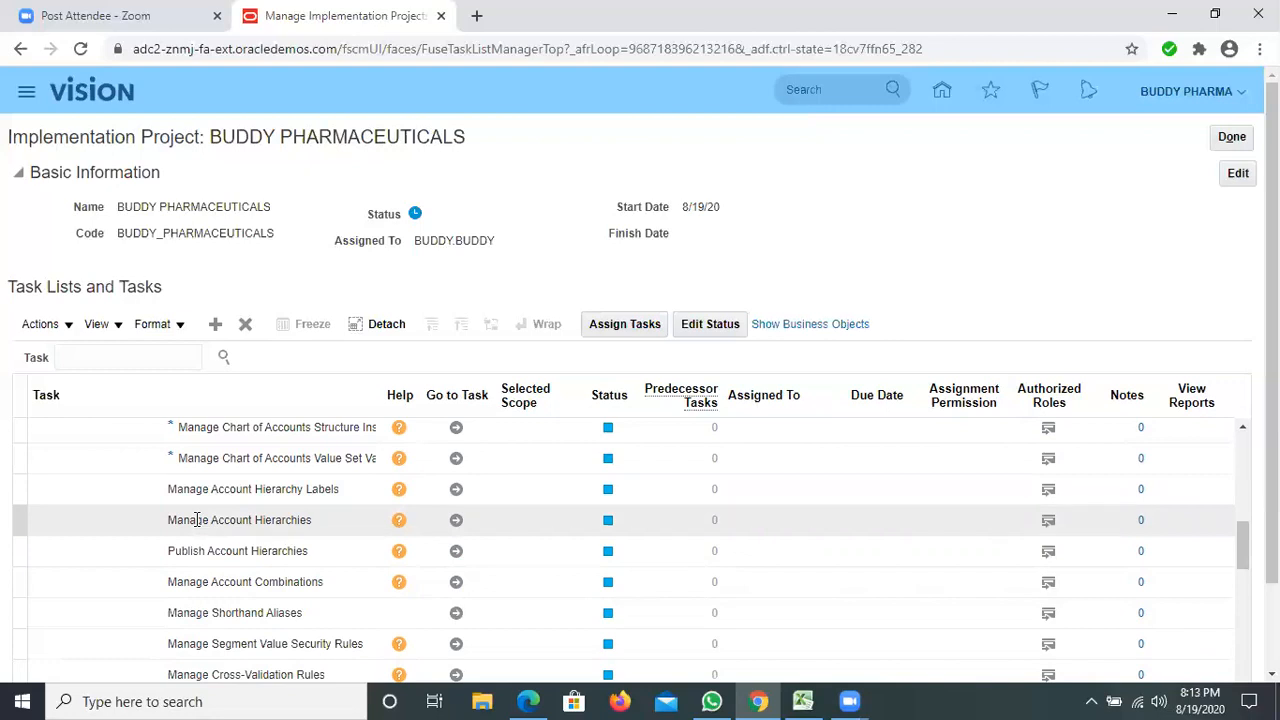
{"action": "scroll", "coordinate": [197, 519], "scroll_direction": "up", "scroll_amount": 1}
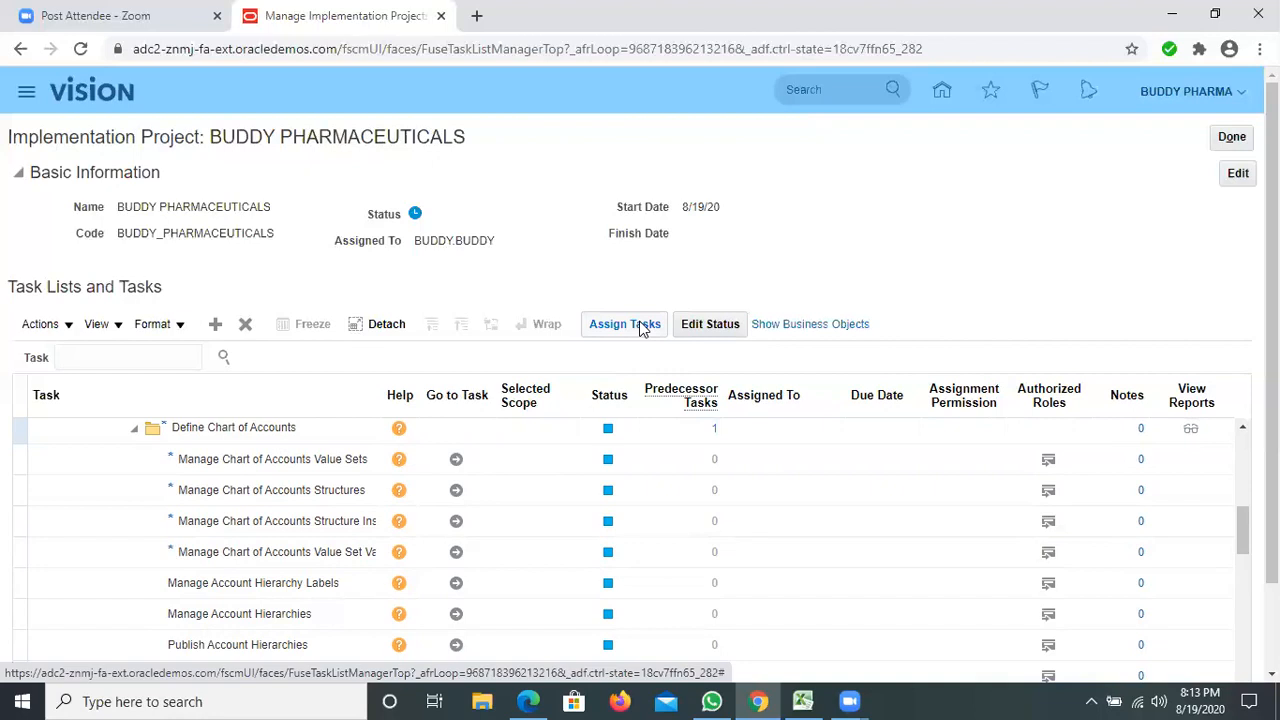
Start assigning the Define Chart of Accounts task list and open the user selection for its assigned users.
{"action": "scroll", "coordinate": [160, 550], "scroll_direction": "up", "scroll_amount": 2}
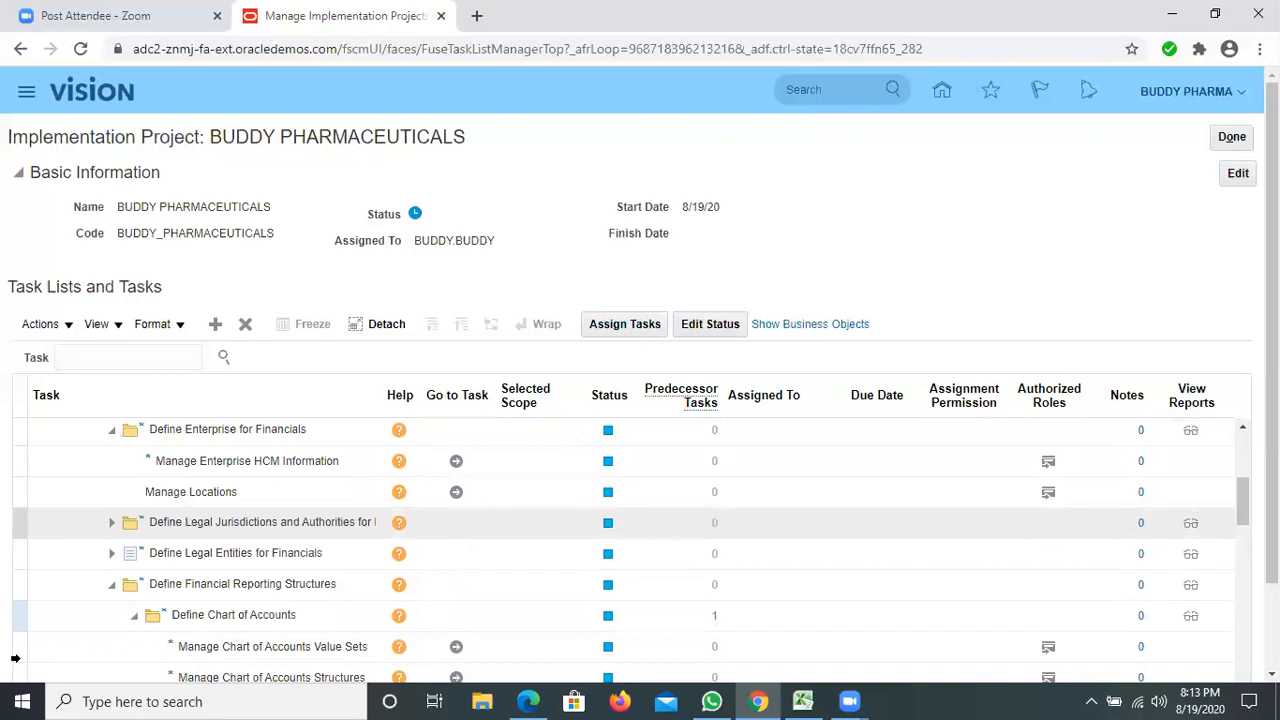
{"action": "left_click", "coordinate": [18, 614]}
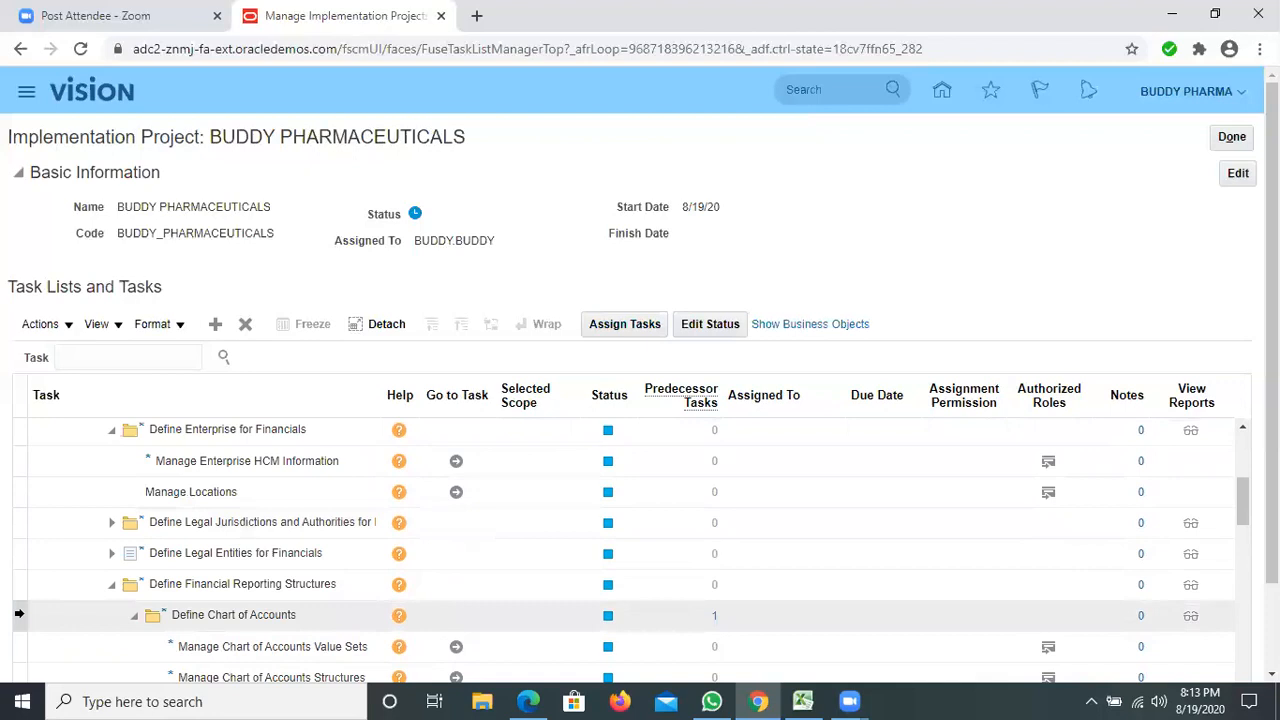
{"action": "left_click", "coordinate": [611, 332]}
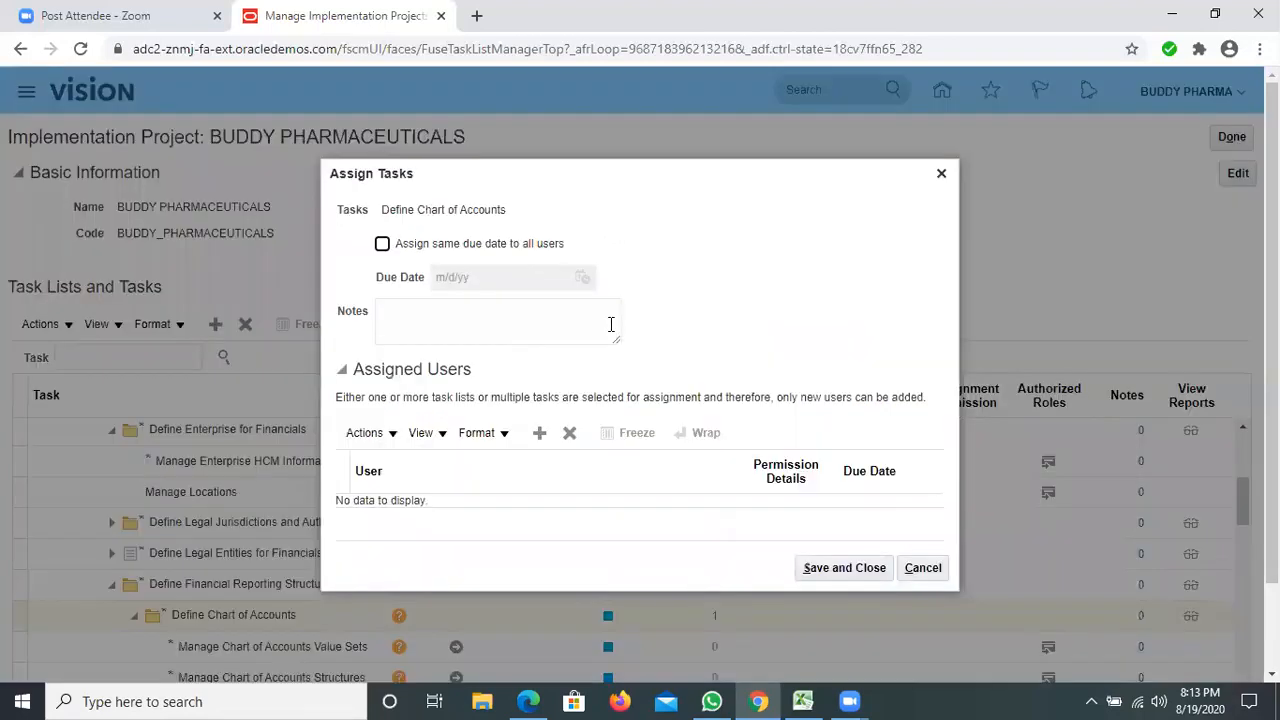
{"action": "left_click", "coordinate": [398, 444]}
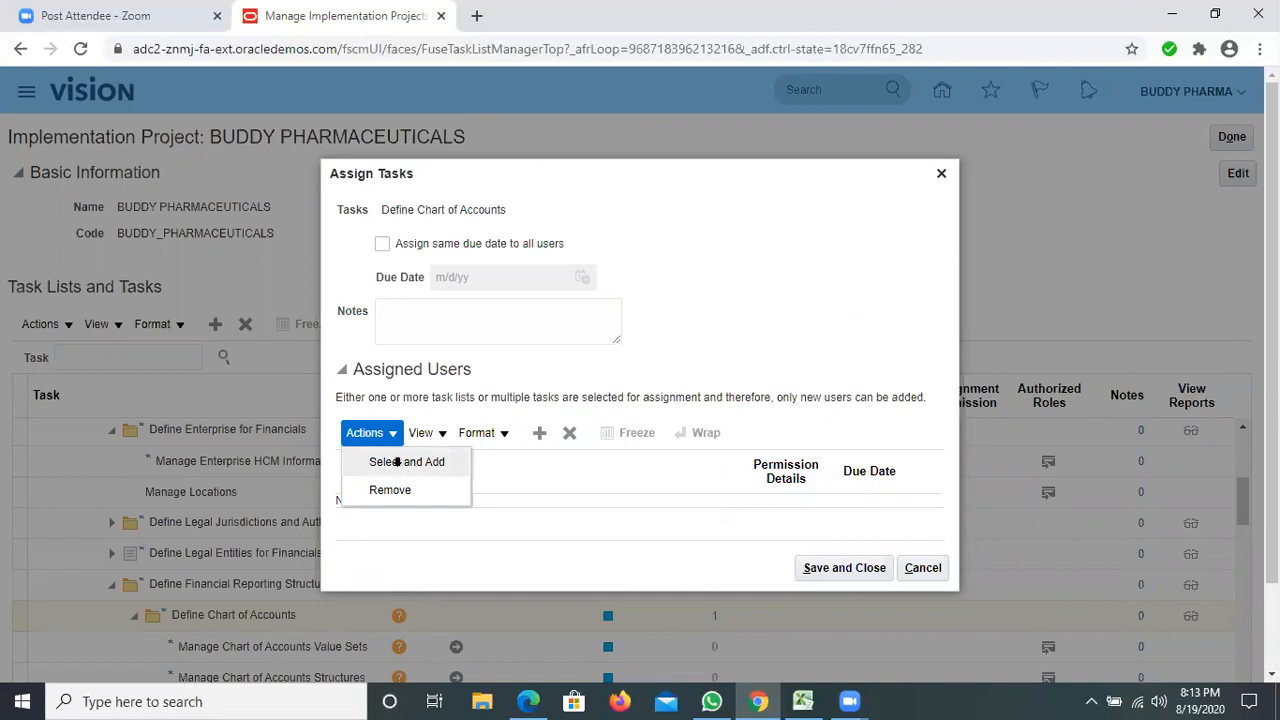
{"action": "left_click", "coordinate": [398, 464]}
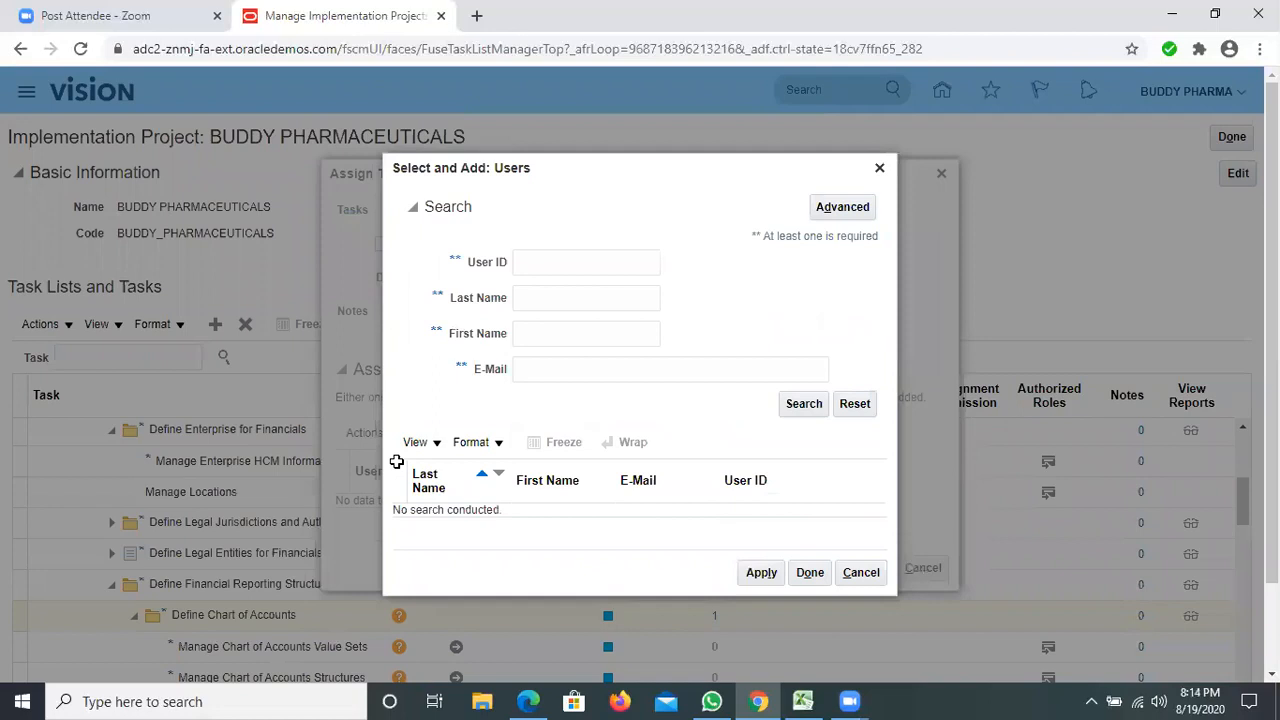
Find the assignee by user ID, add that user to the Define Chart of Accounts assignment, and save it.
{"action": "left_click", "coordinate": [538, 264]}
{"action": "type", "text": "LAXMAN"}
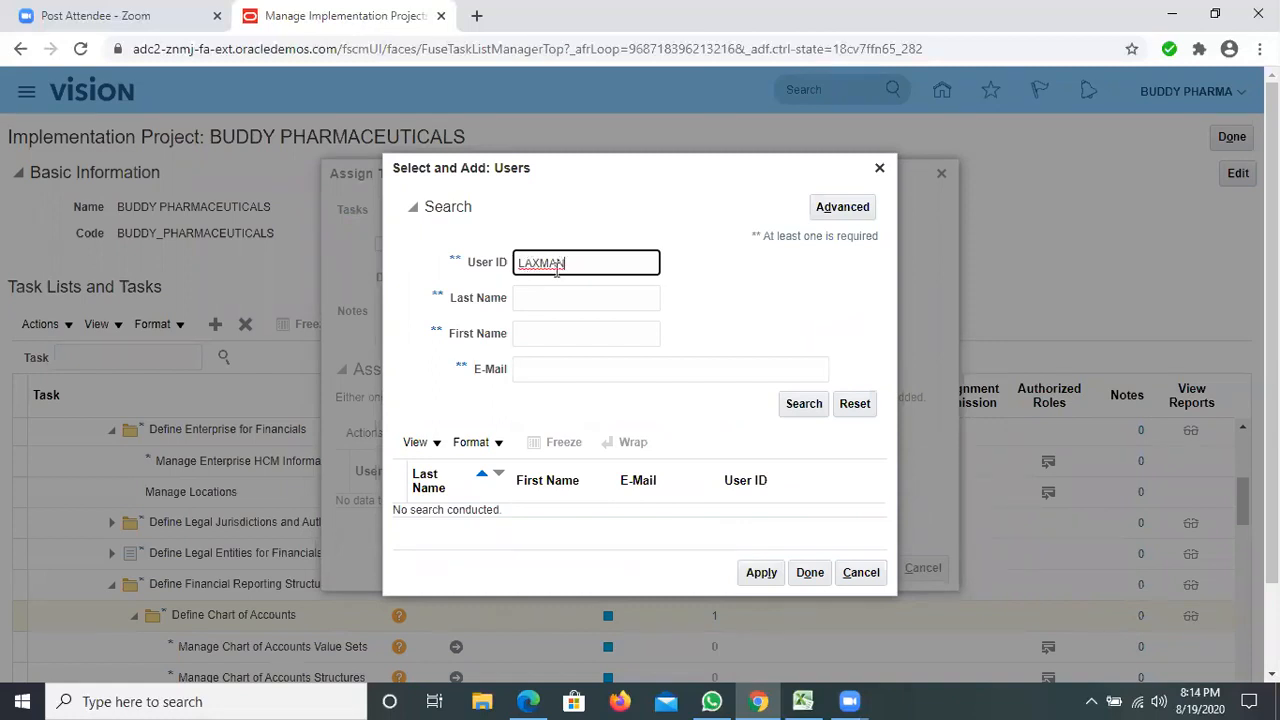
{"action": "left_click", "coordinate": [803, 404]}
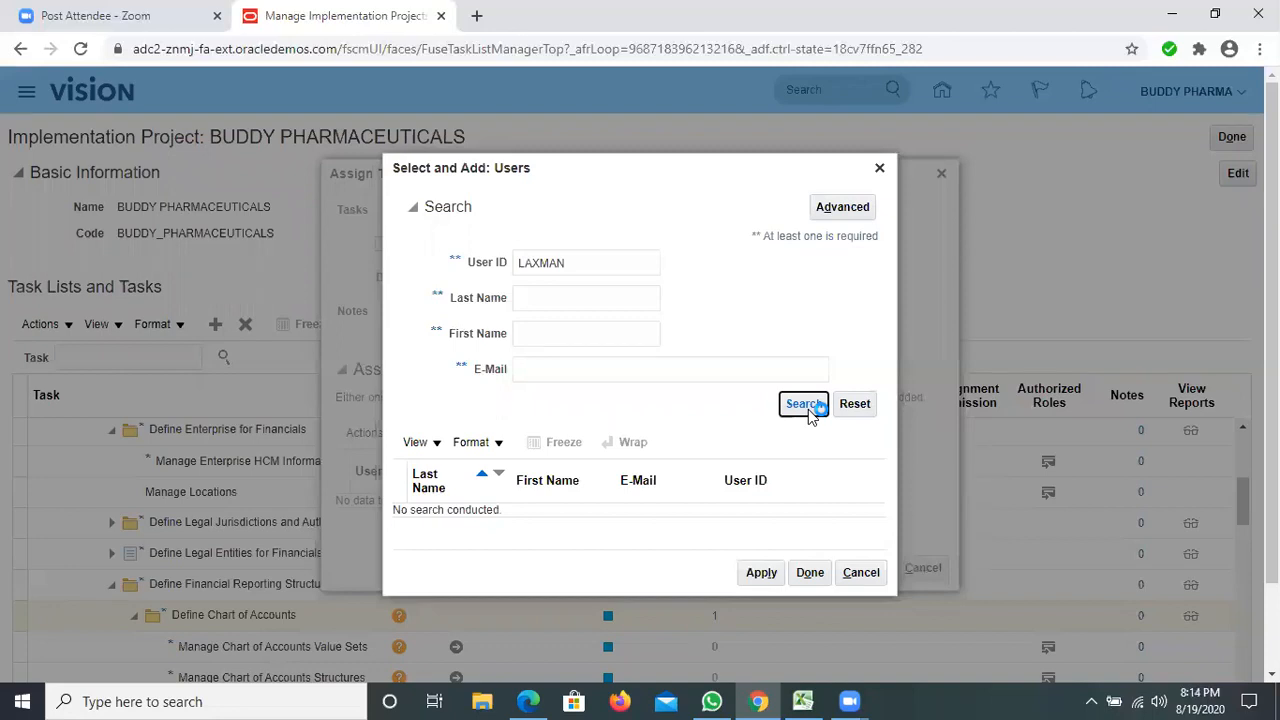
{"action": "left_click", "coordinate": [495, 514]}
{"action": "left_click", "coordinate": [760, 581]}
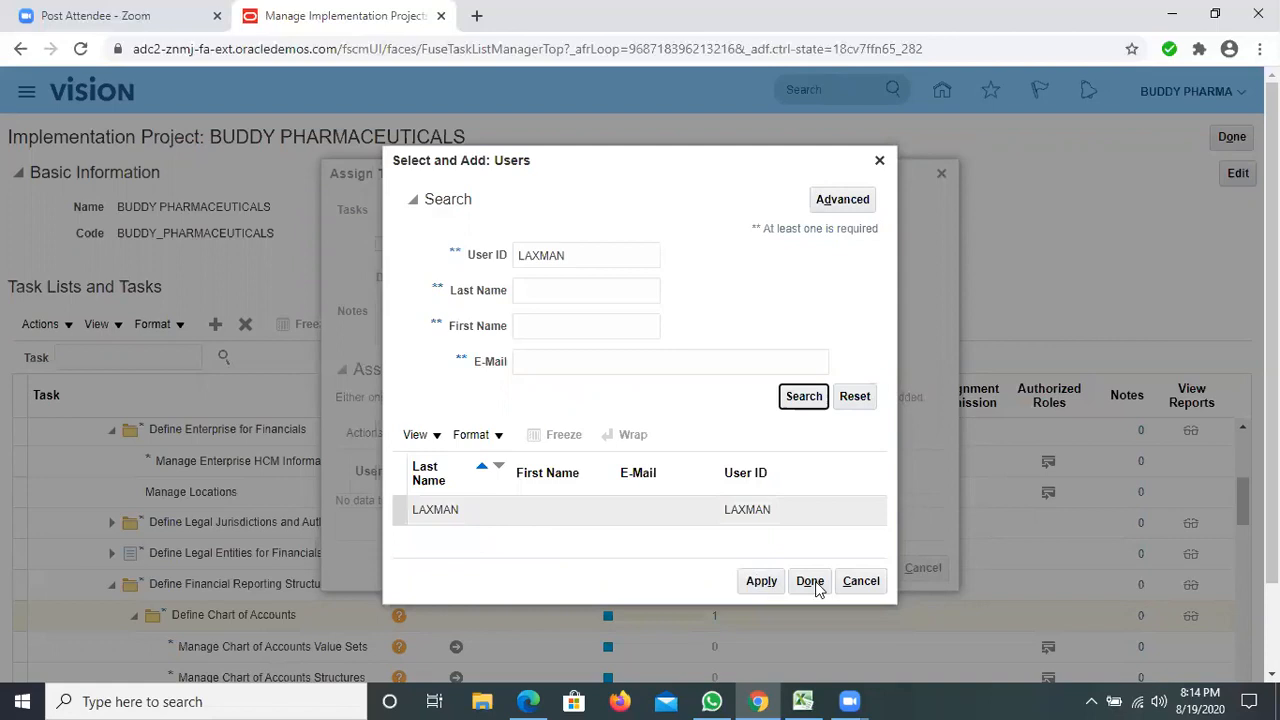
{"action": "left_click", "coordinate": [812, 583]}
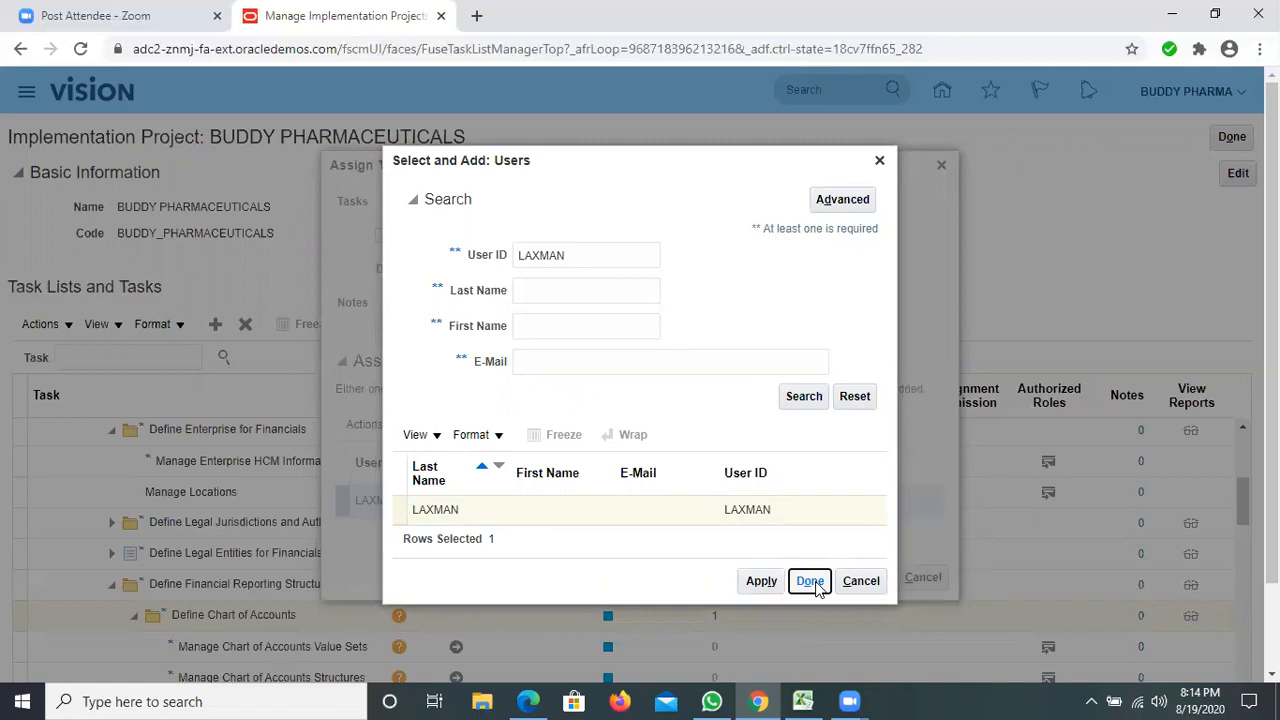
{"action": "left_click", "coordinate": [810, 583]}
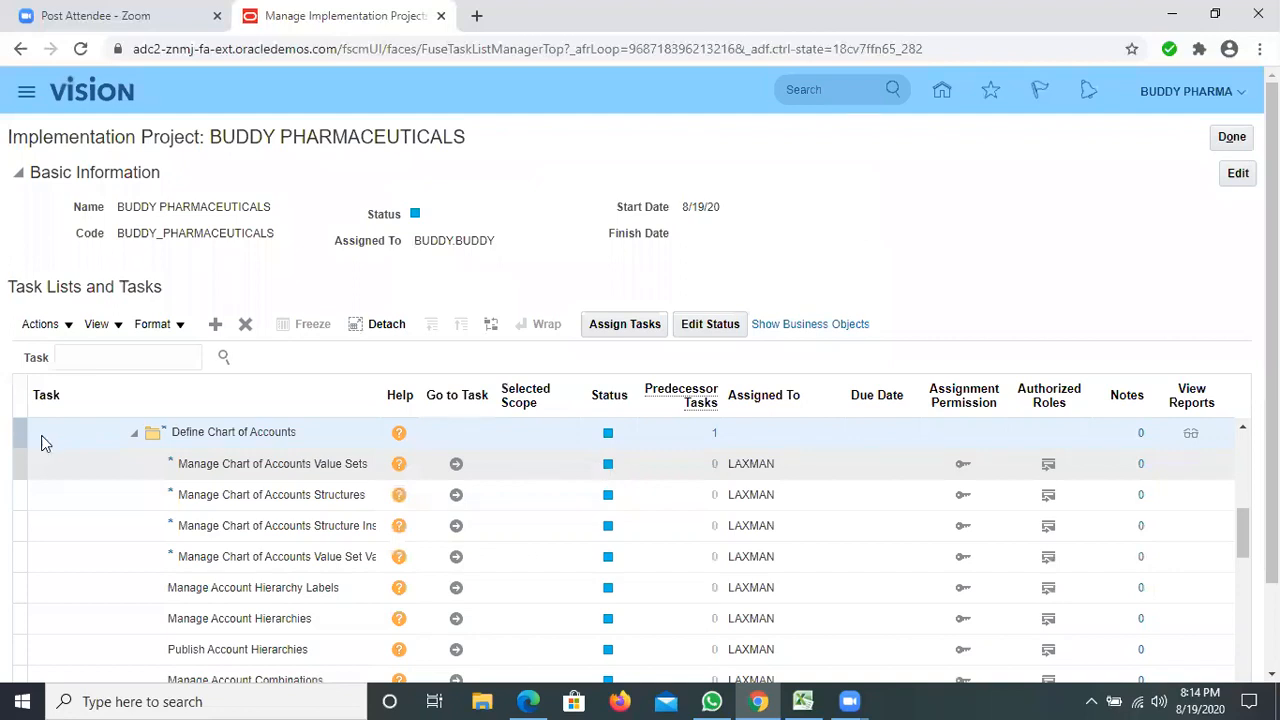
Try to assign the same due date of 8/27/20 to all users for Define Chart of Accounts, leaving its status unedited.
{"action": "left_click", "coordinate": [613, 322]}
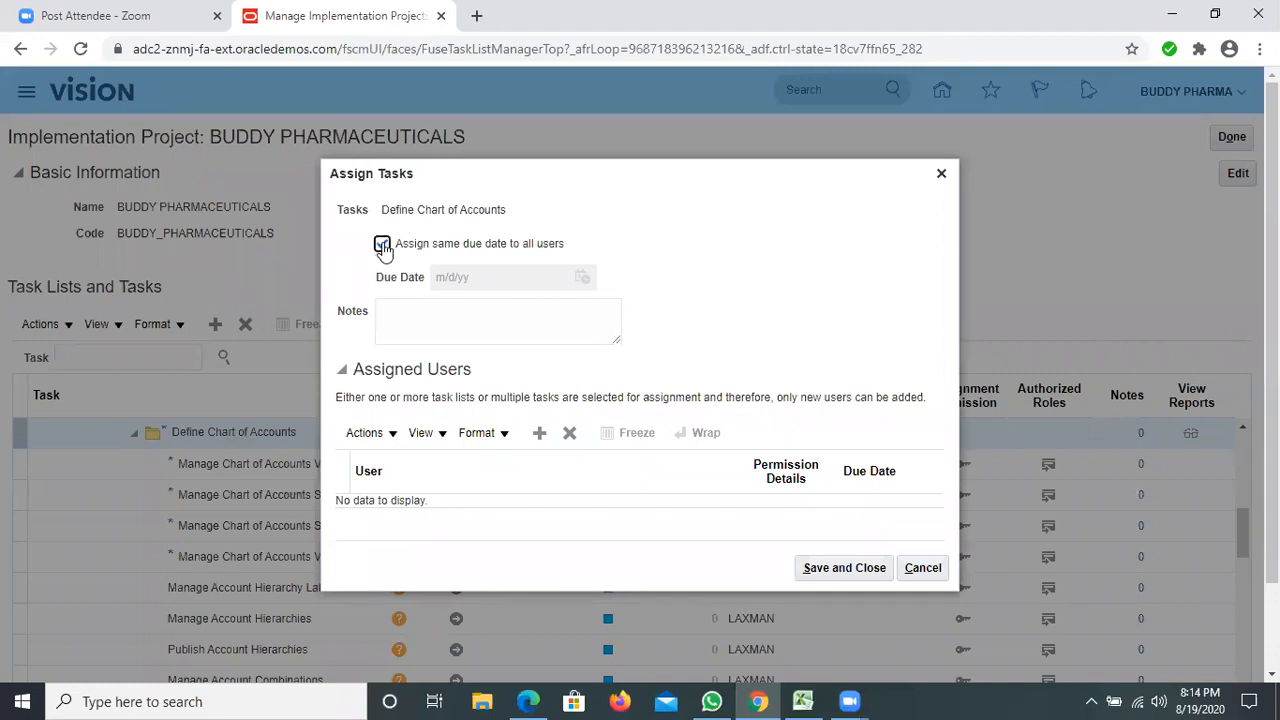
{"action": "left_click", "coordinate": [582, 279]}
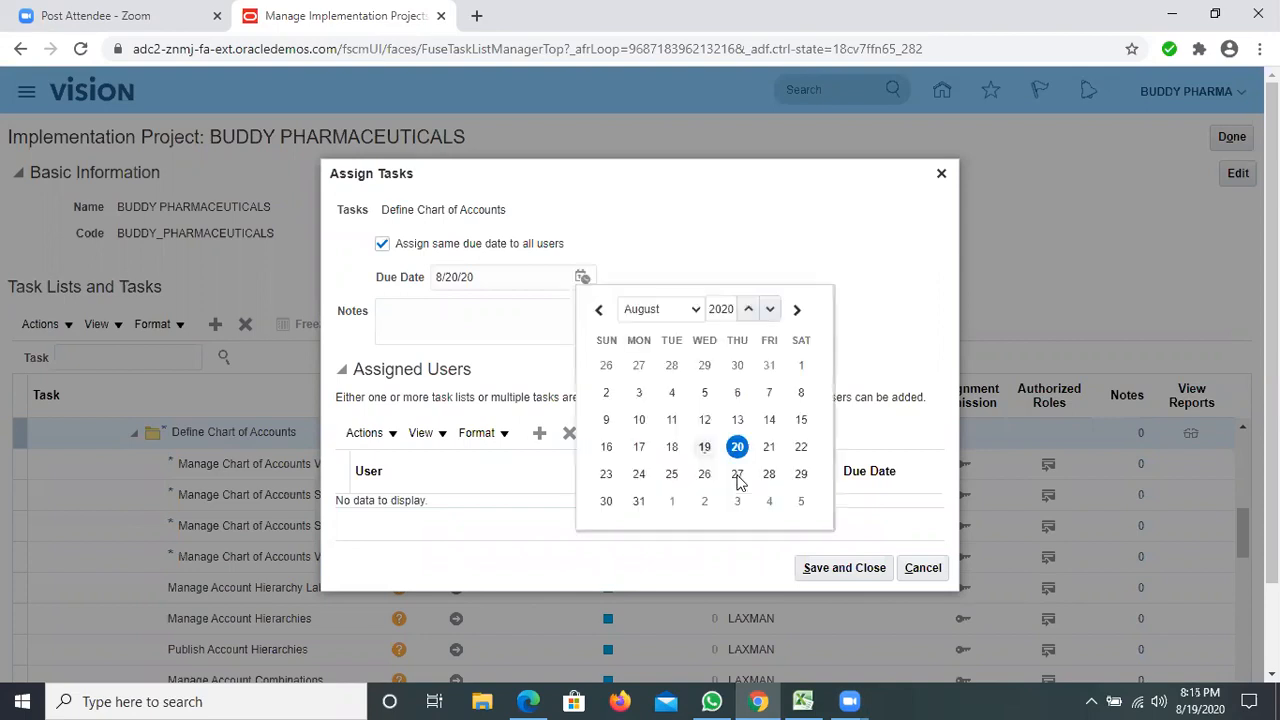
{"action": "left_click", "coordinate": [737, 476]}
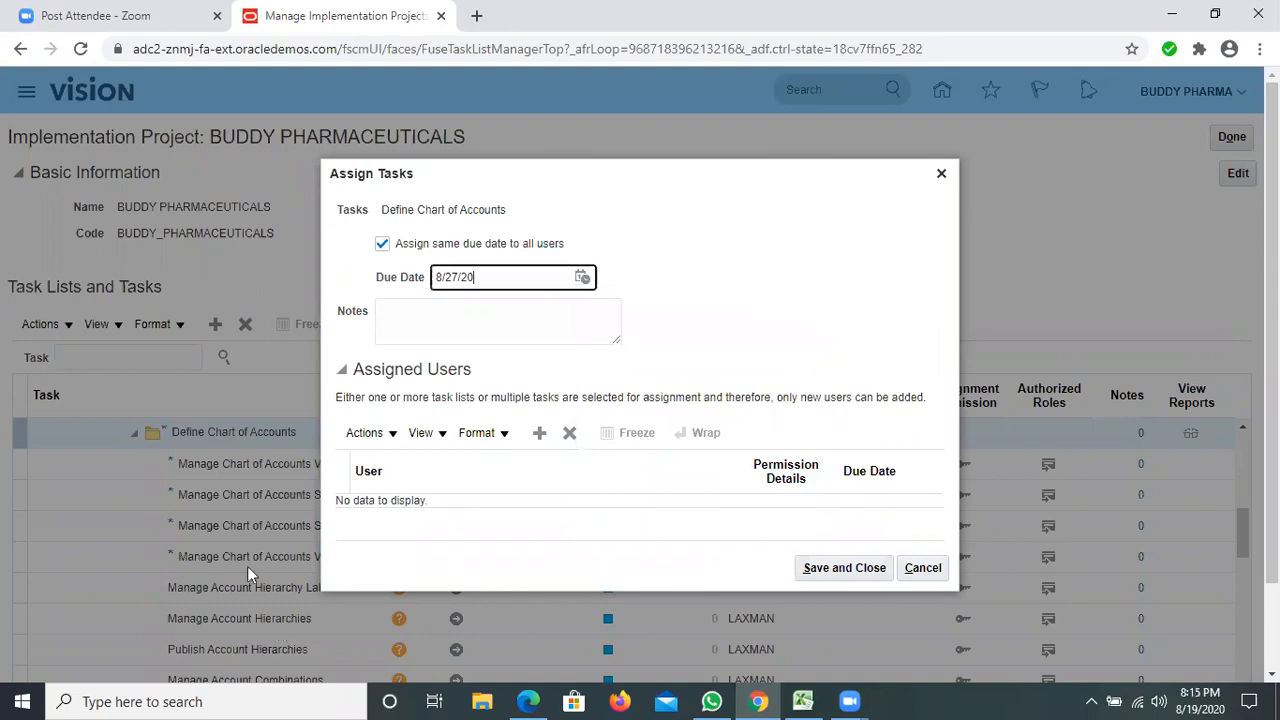
{"action": "left_click", "coordinate": [836, 568]}
{"action": "left_click", "coordinate": [836, 568]}
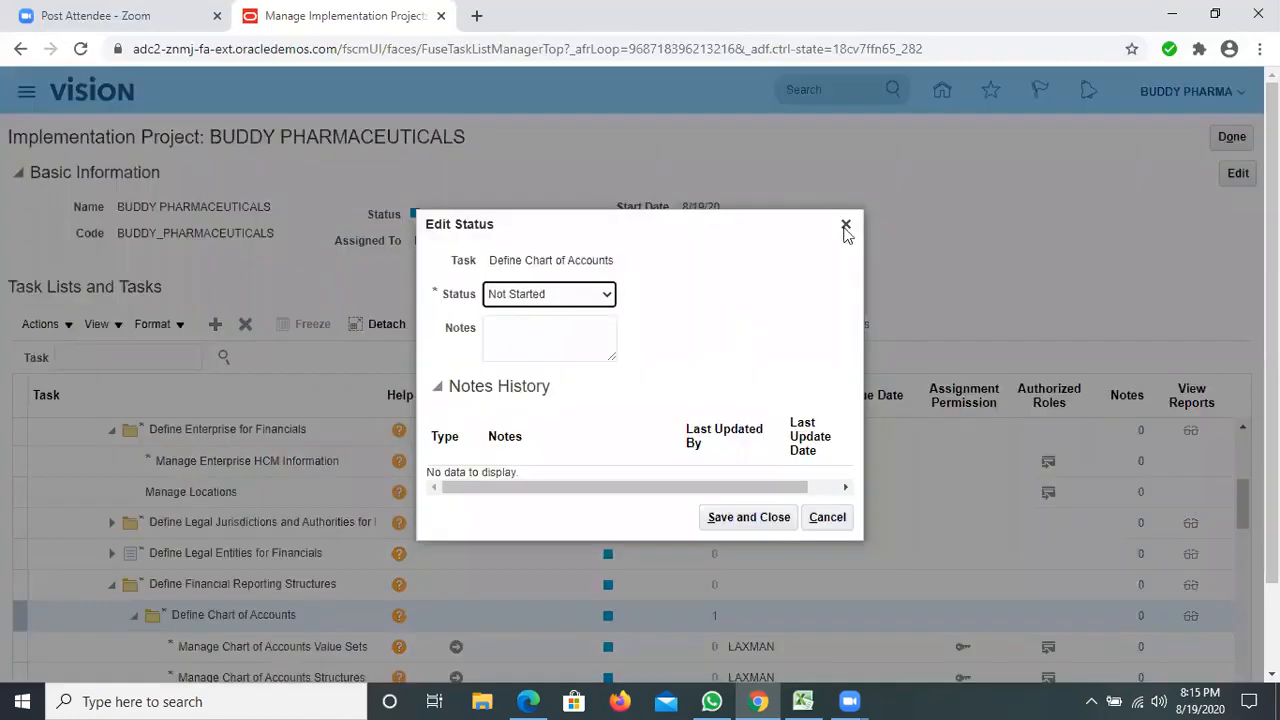
{"action": "left_click", "coordinate": [845, 226]}
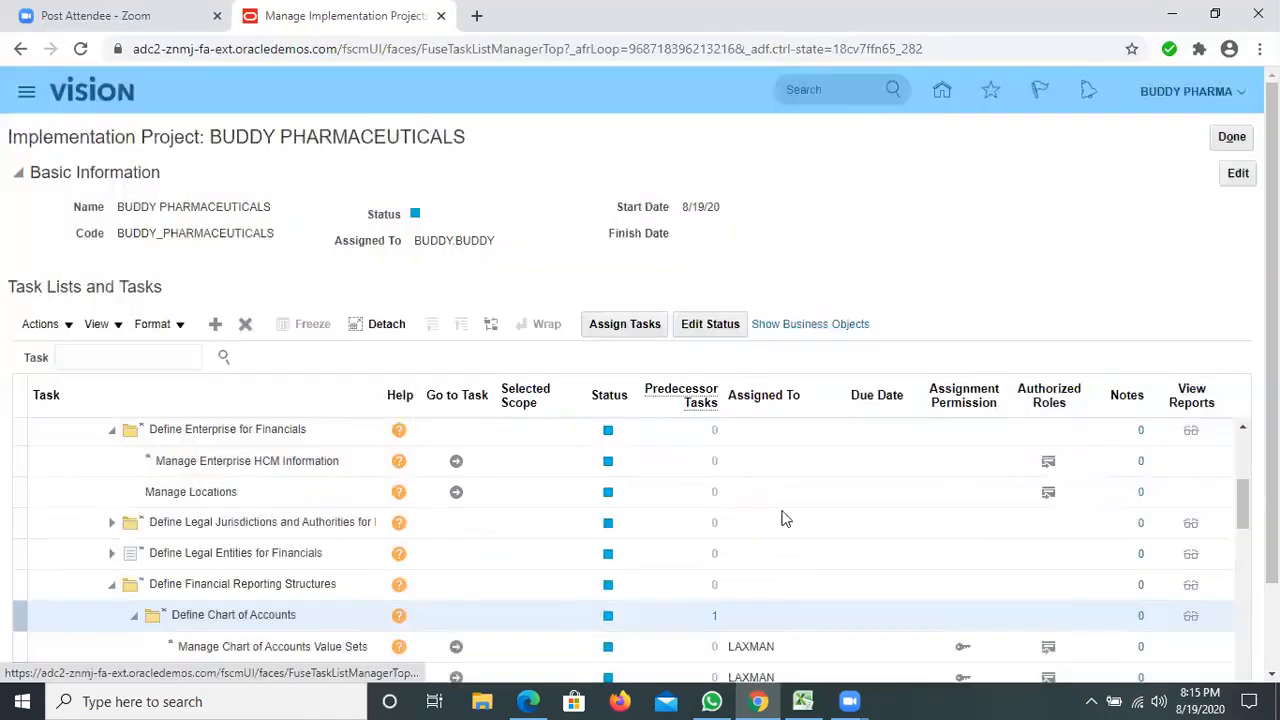
Assign the same due date of 8/28/20 to all users for Manage Chart of Accounts Value Sets and save the assignment.
{"action": "scroll", "coordinate": [28, 464], "scroll_direction": "down", "scroll_amount": 2}
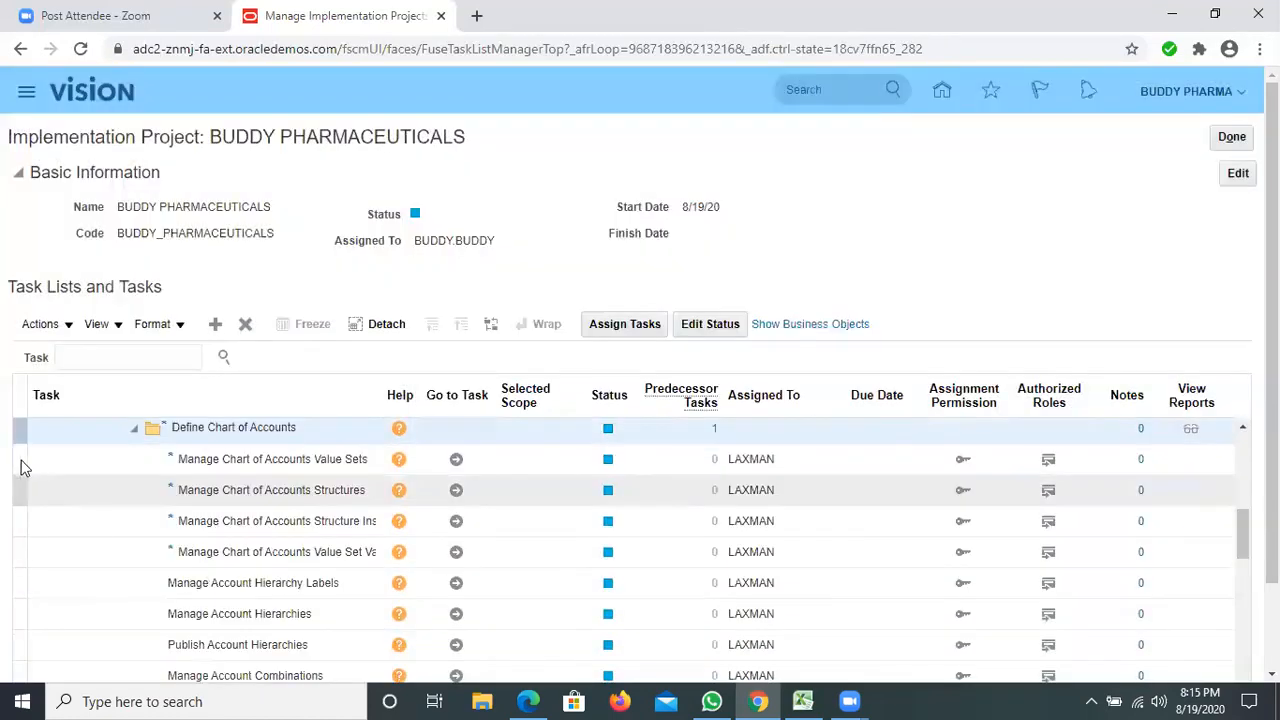
{"action": "left_click", "coordinate": [641, 322]}
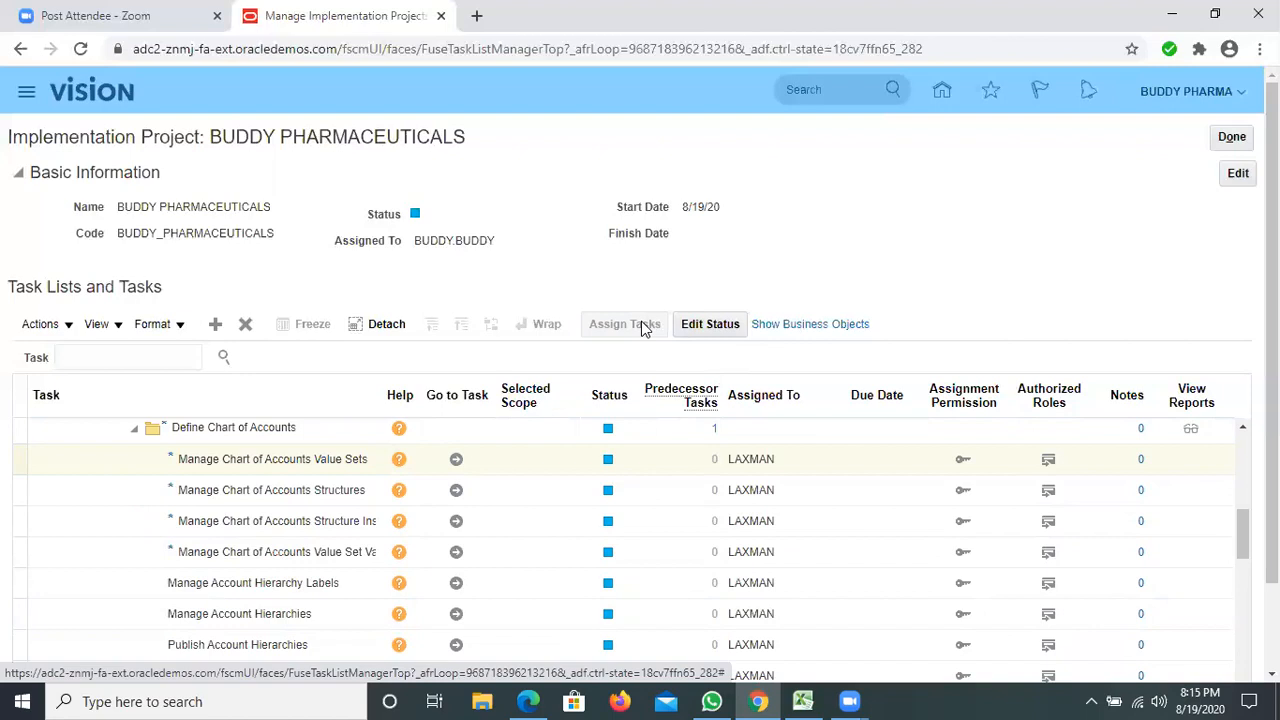
{"action": "left_click", "coordinate": [625, 324]}
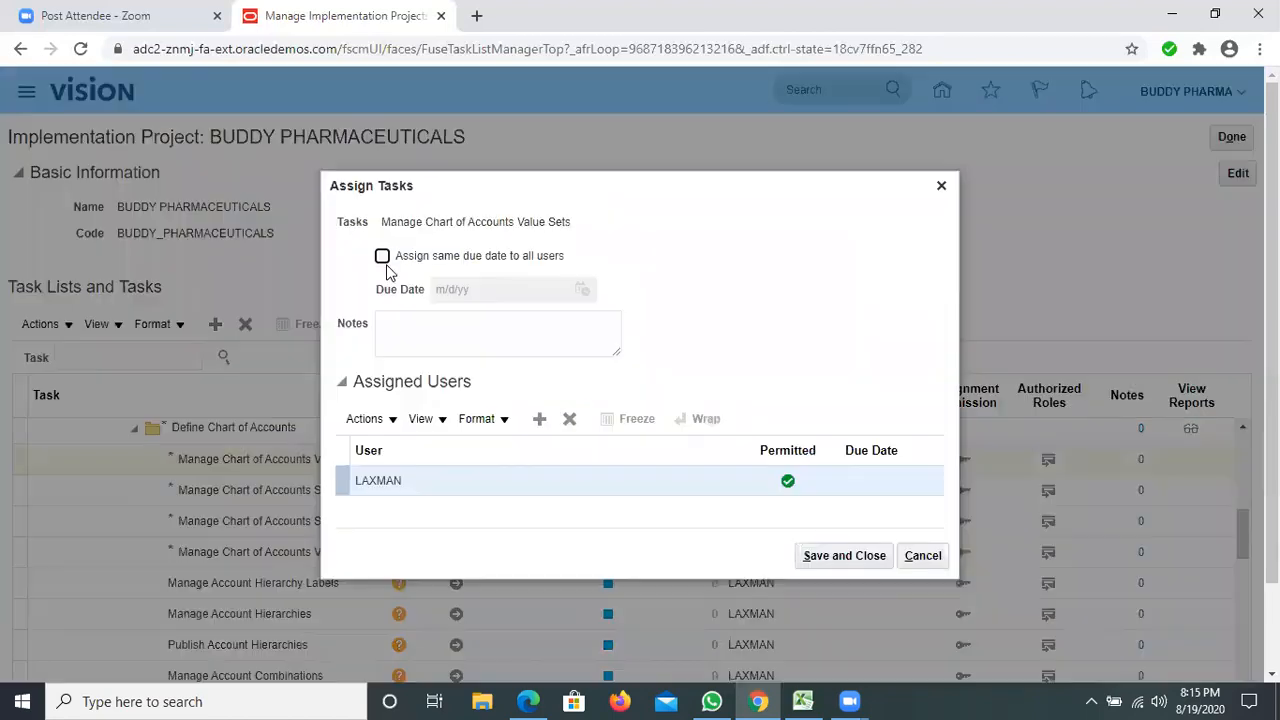
{"action": "left_click", "coordinate": [382, 257]}
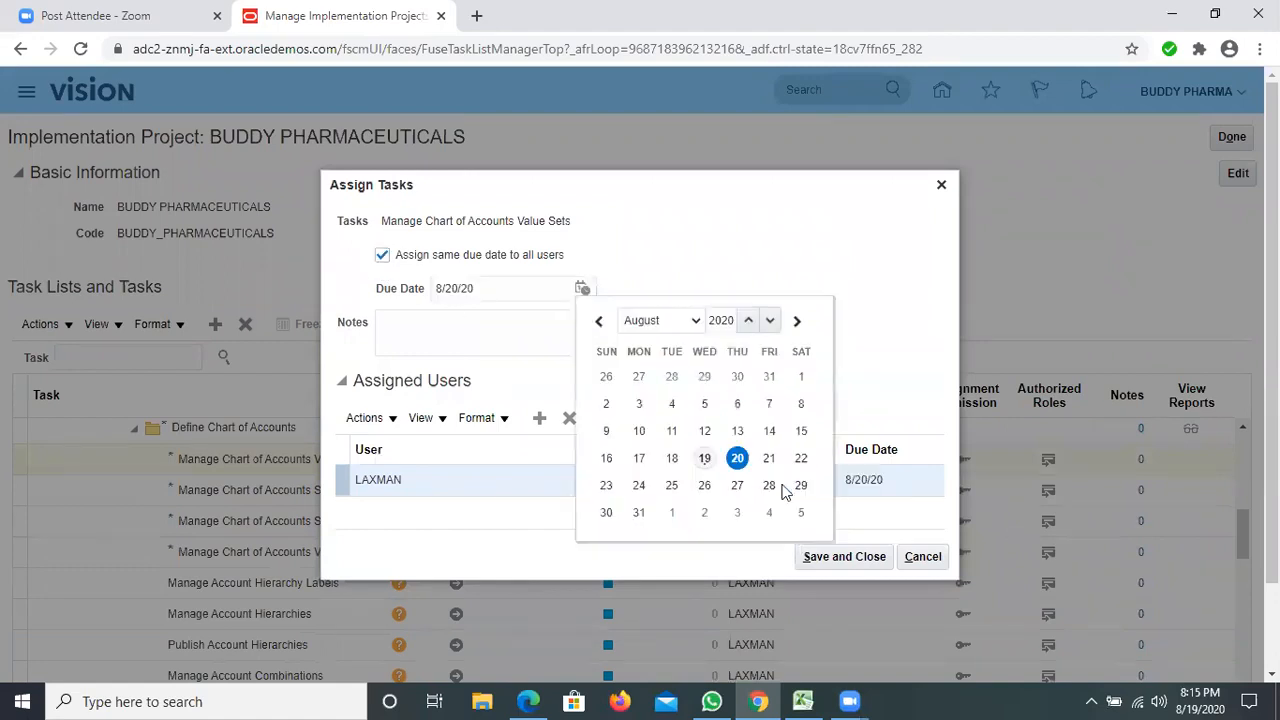
{"action": "left_click", "coordinate": [769, 485]}
{"action": "left_click", "coordinate": [830, 557]}
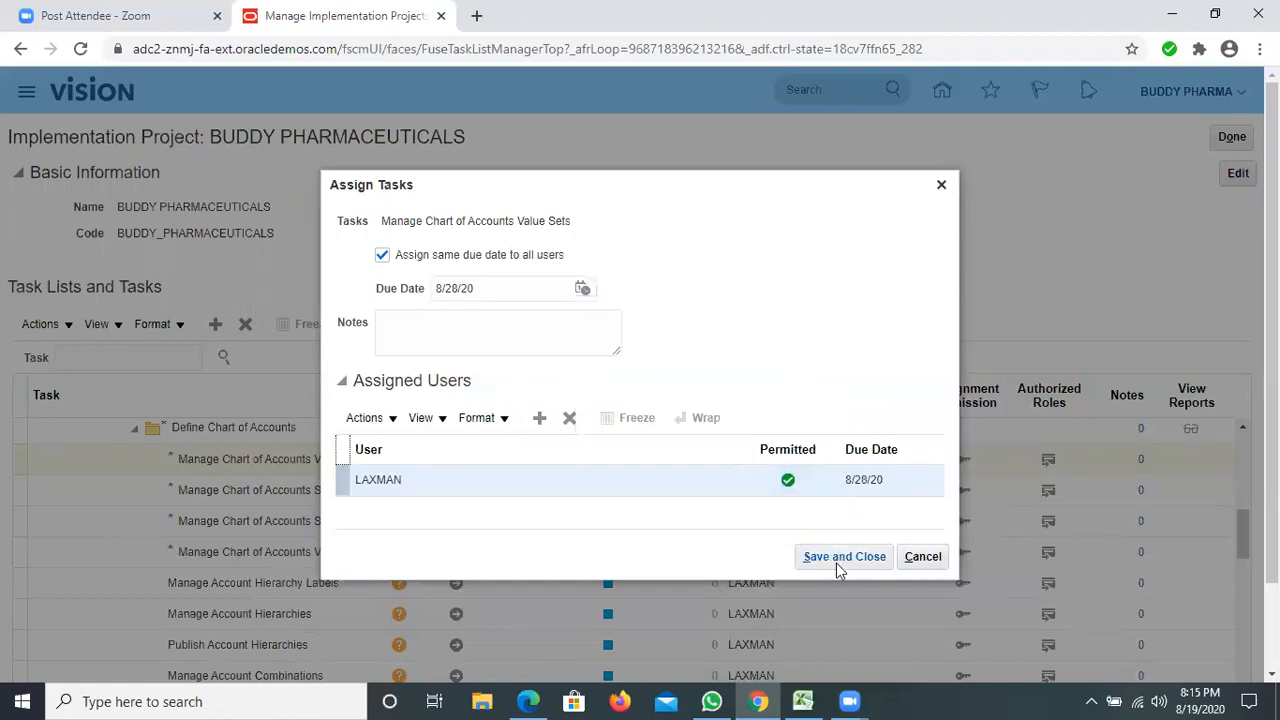
{"action": "left_click", "coordinate": [836, 557]}
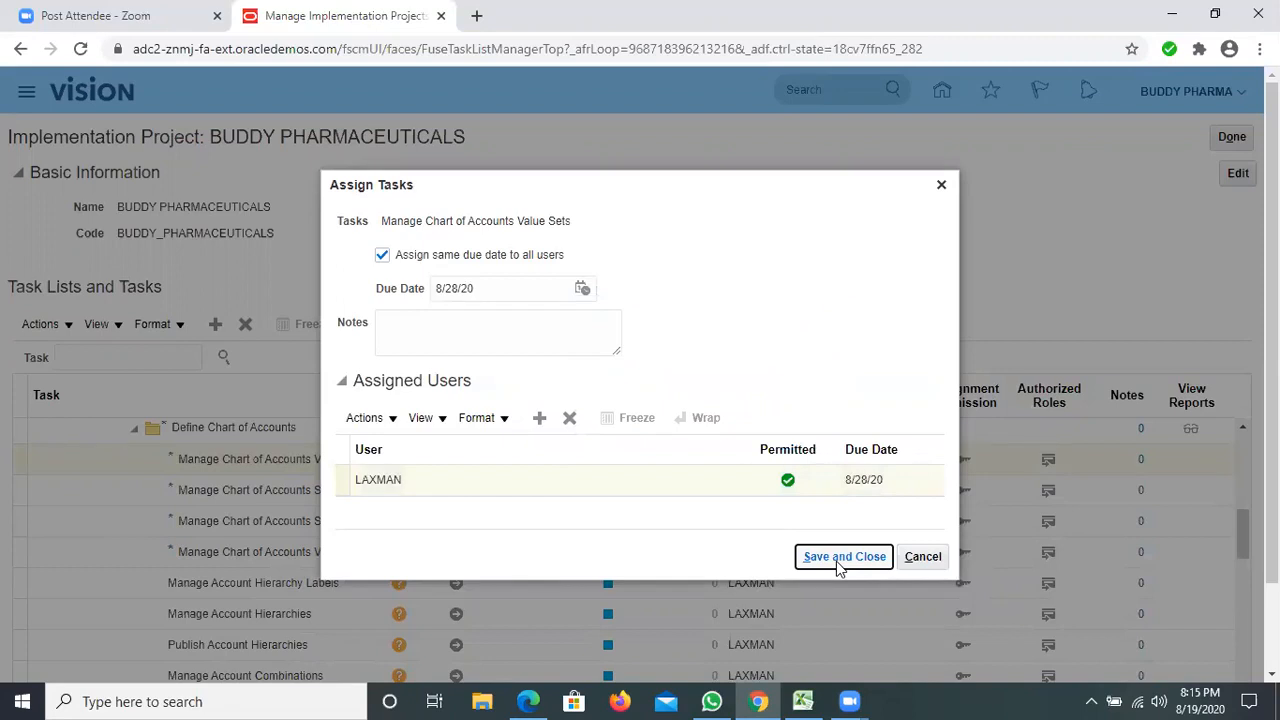
{"action": "left_click", "coordinate": [836, 557]}
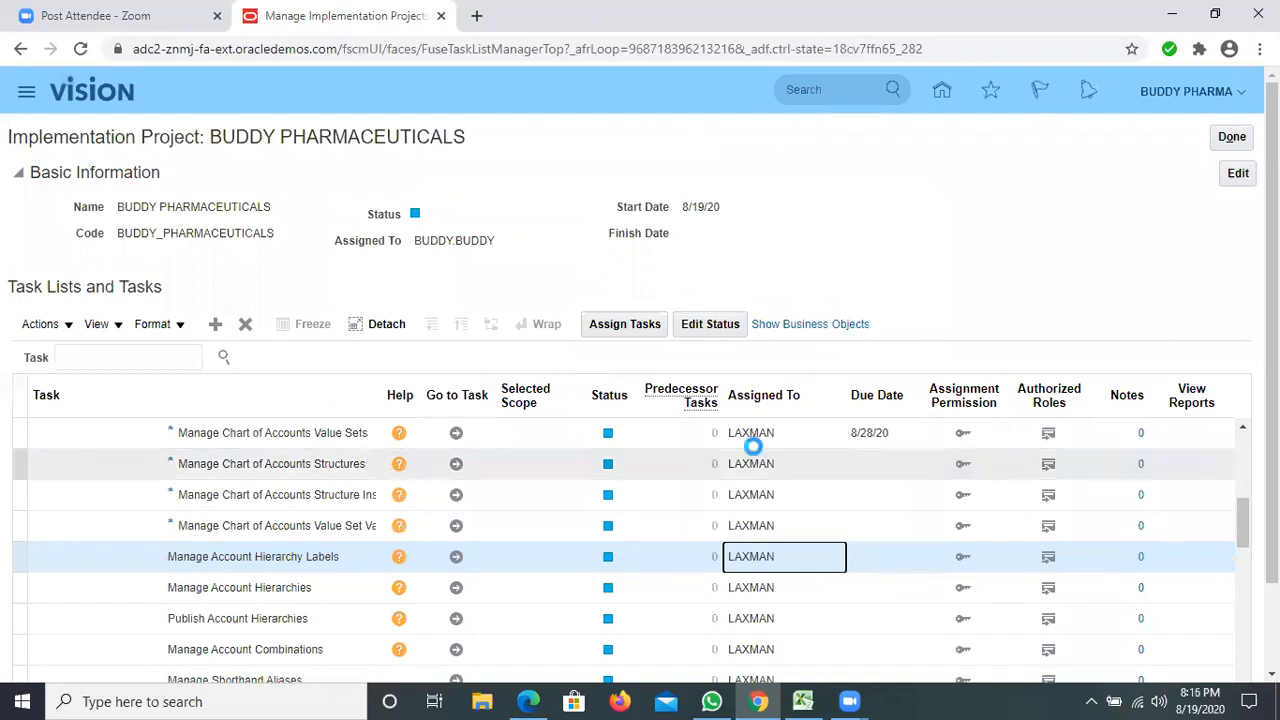
Set the status of the Manage Account Hierarchy Labels task to In Progress and save it.
{"action": "left_click", "coordinate": [751, 436]}
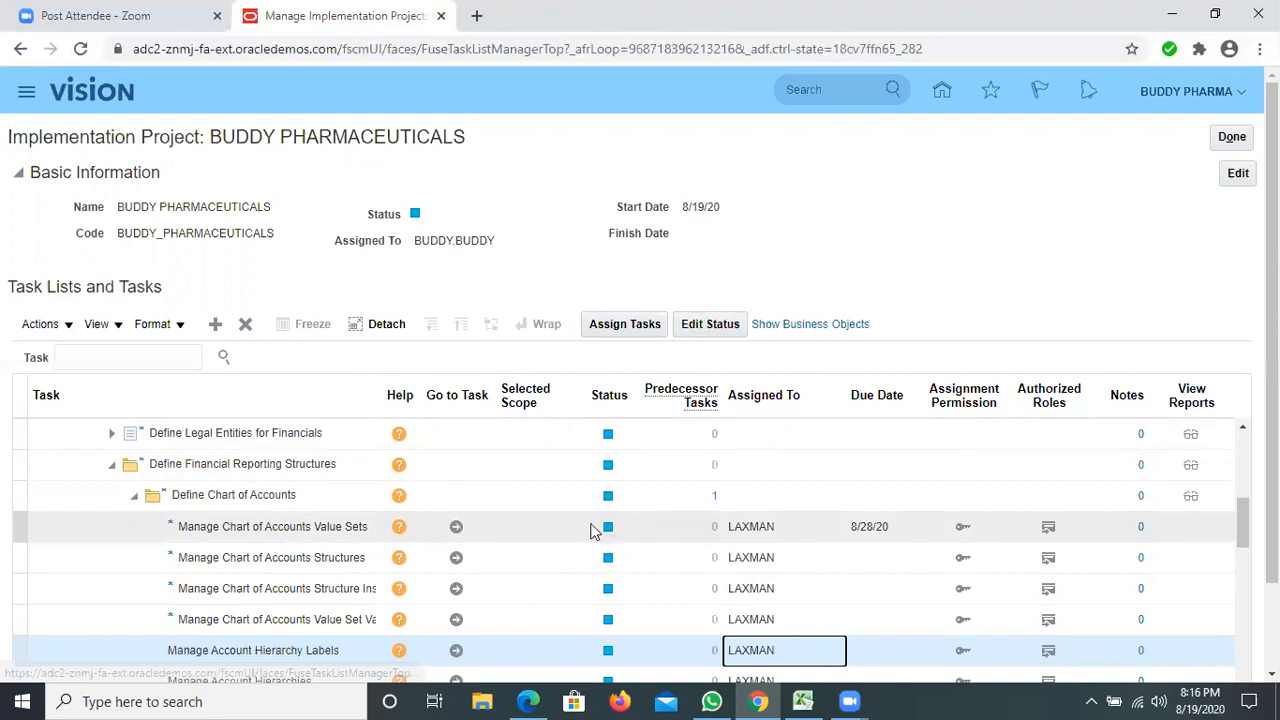
{"action": "left_click", "coordinate": [706, 326]}
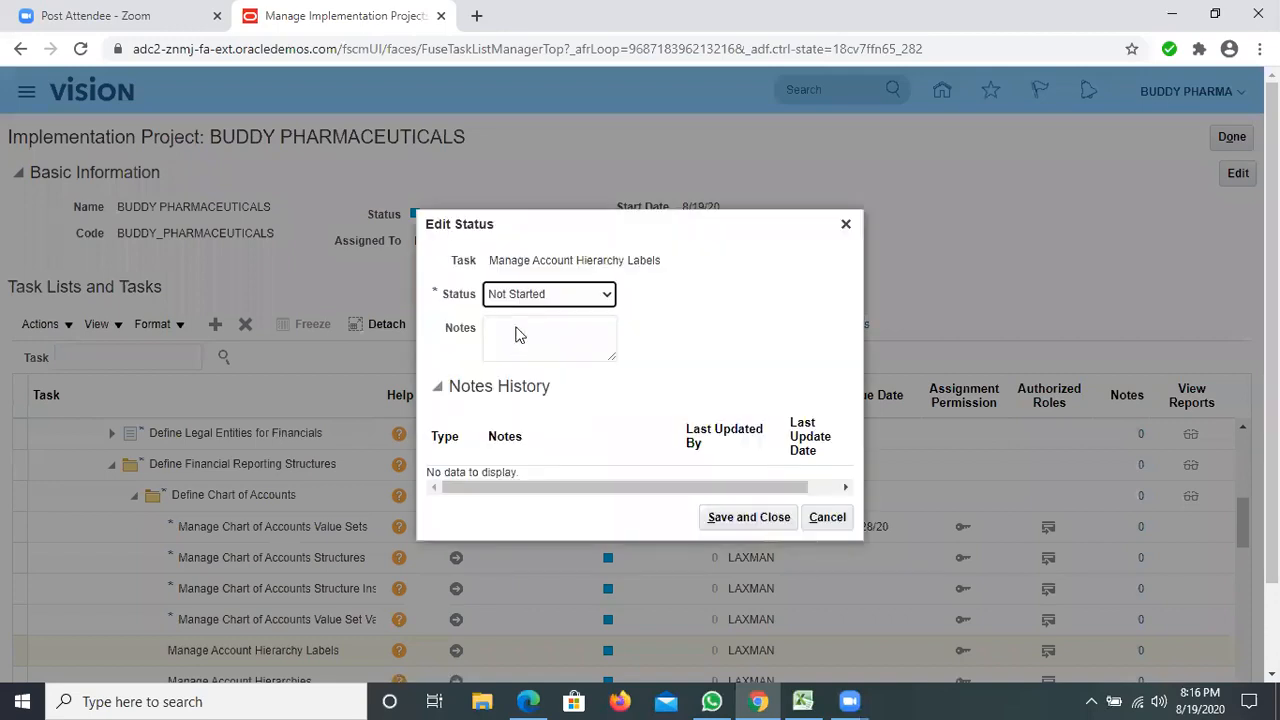
{"action": "left_click", "coordinate": [520, 294]}
{"action": "left_click", "coordinate": [523, 328]}
{"action": "left_click", "coordinate": [745, 518]}
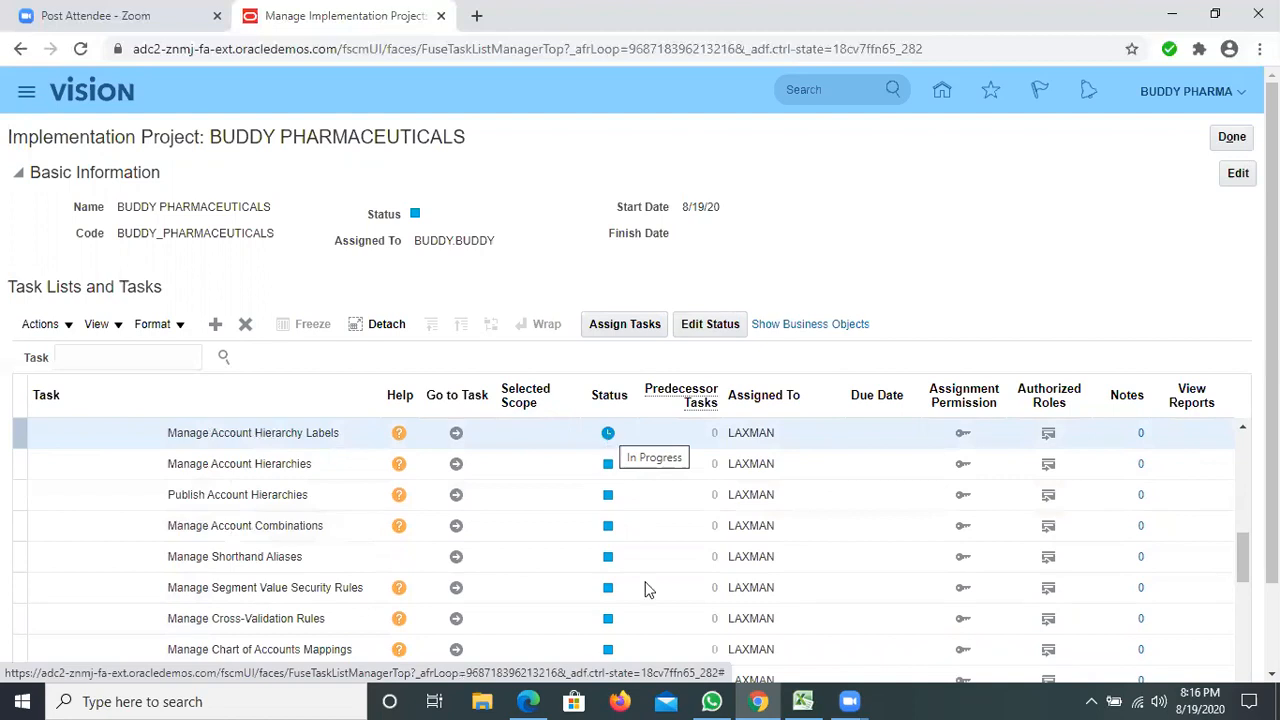
Start assigning the Define Calendars task list and open the user selection for its assigned users.
{"action": "scroll", "coordinate": [646, 584], "scroll_direction": "up", "scroll_amount": 5}
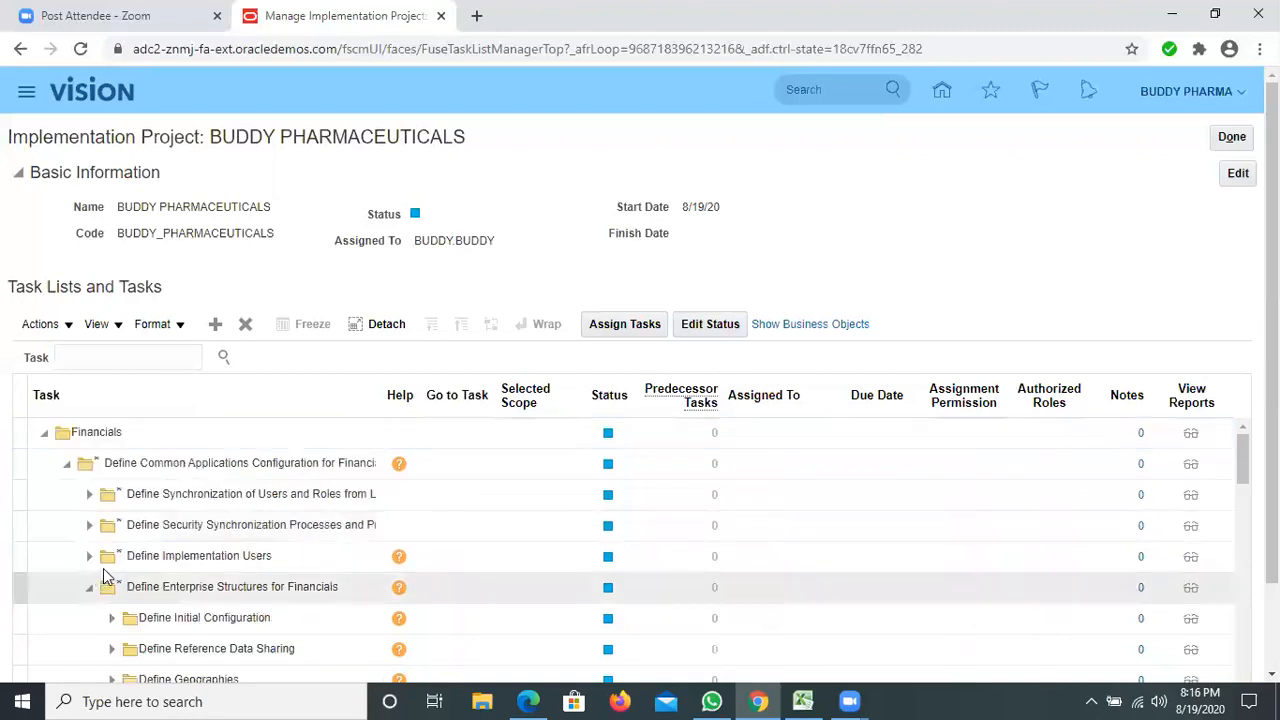
{"action": "scroll", "coordinate": [103, 570], "scroll_direction": "down", "scroll_amount": 3}
{"action": "scroll", "coordinate": [148, 566], "scroll_direction": "up", "scroll_amount": 3}
{"action": "scroll", "coordinate": [139, 591], "scroll_direction": "down", "scroll_amount": 3}
{"action": "scroll", "coordinate": [141, 598], "scroll_direction": "down", "scroll_amount": 3}
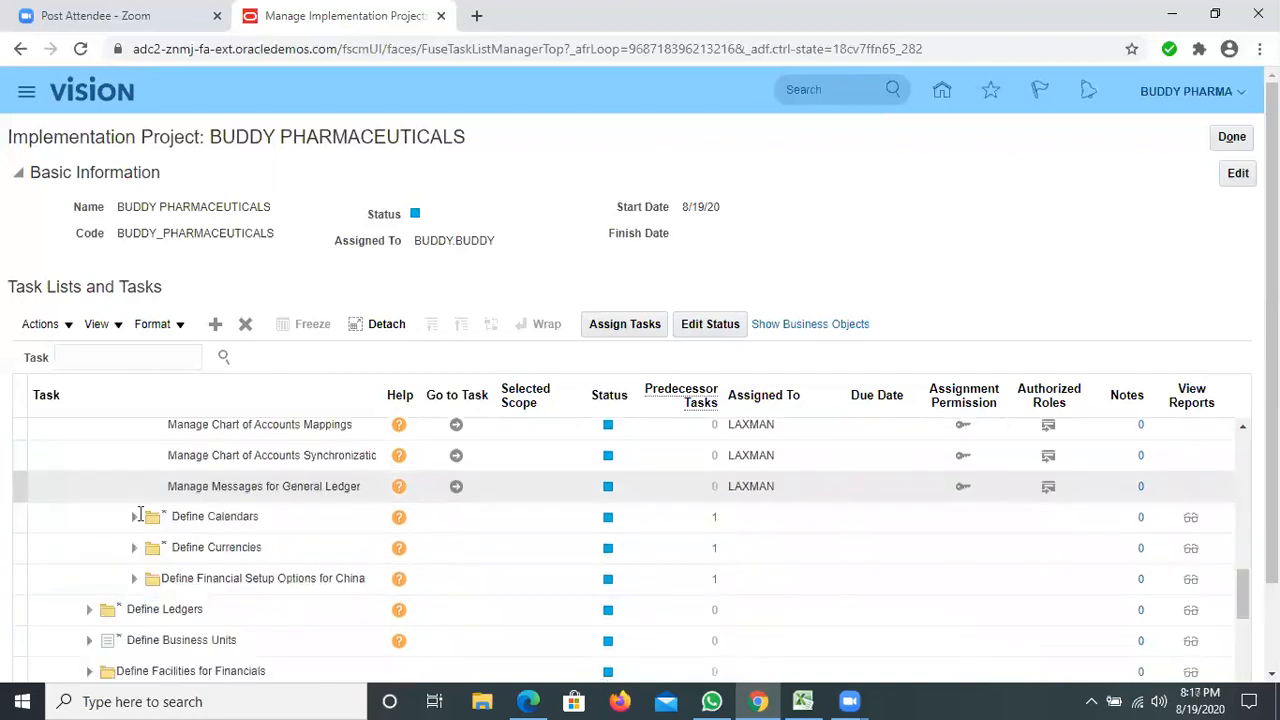
{"action": "left_click", "coordinate": [140, 514]}
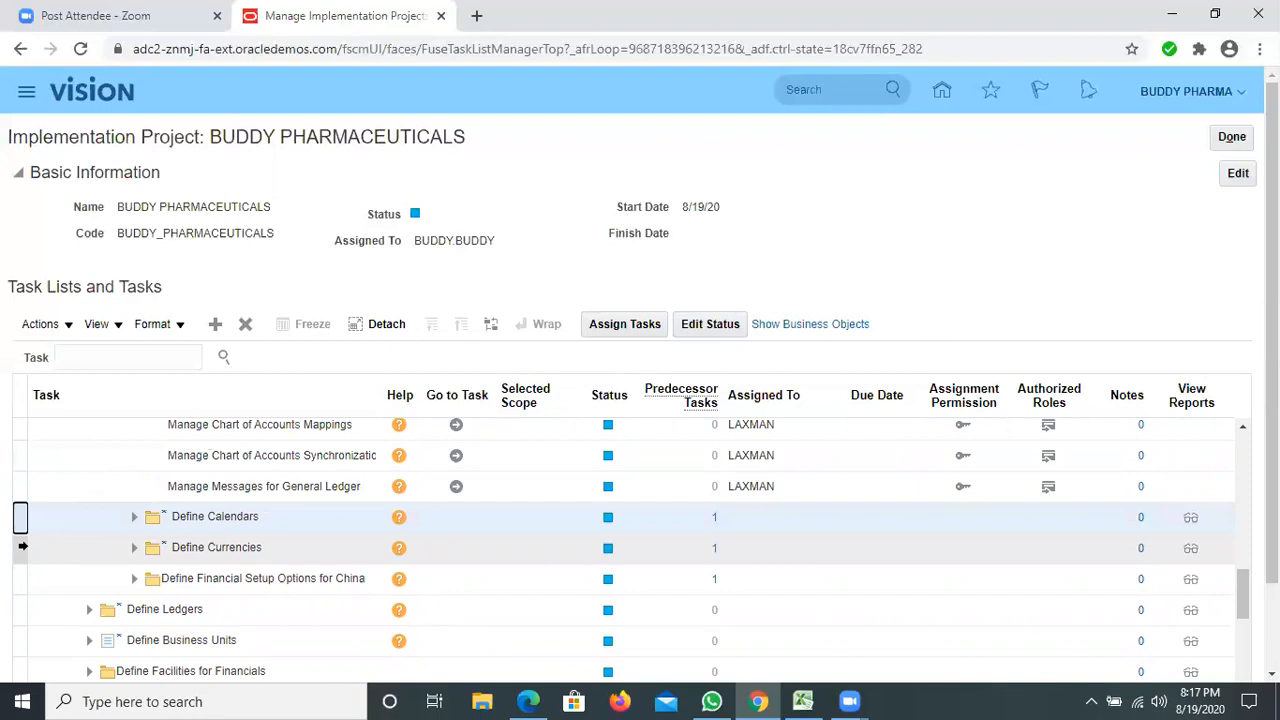
{"action": "left_click", "coordinate": [22, 546]}
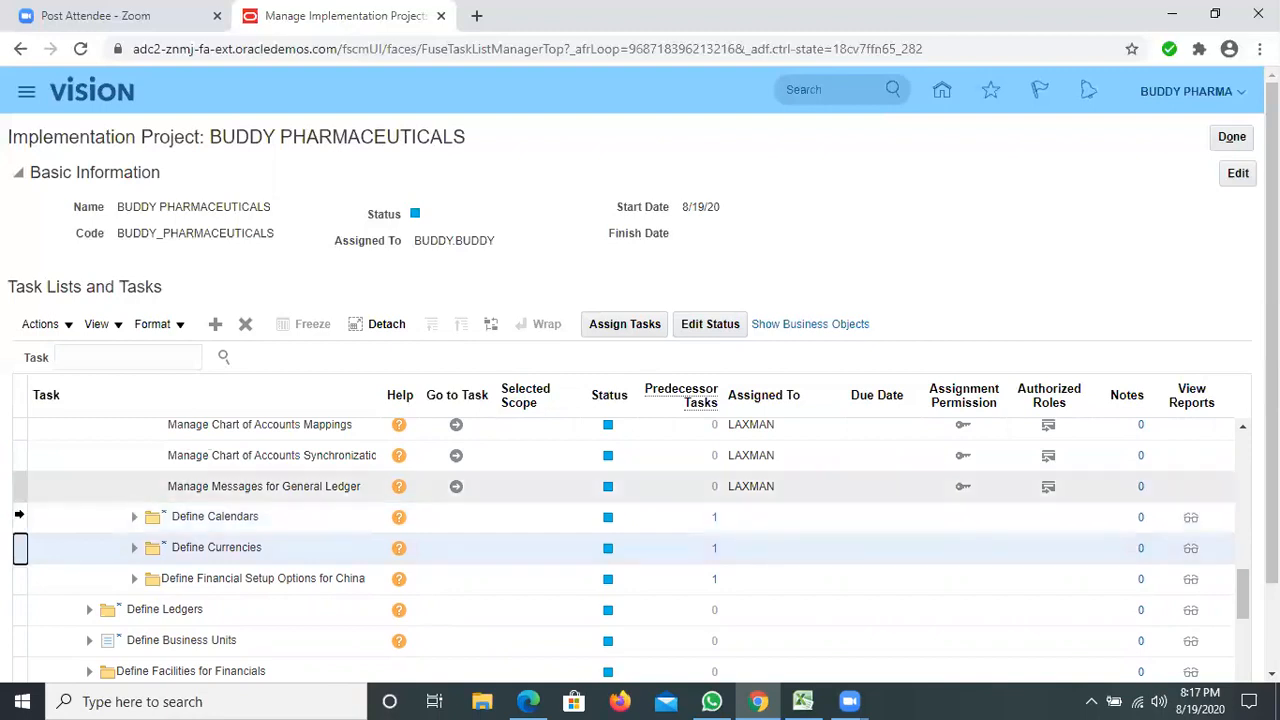
{"action": "left_click", "coordinate": [22, 518]}
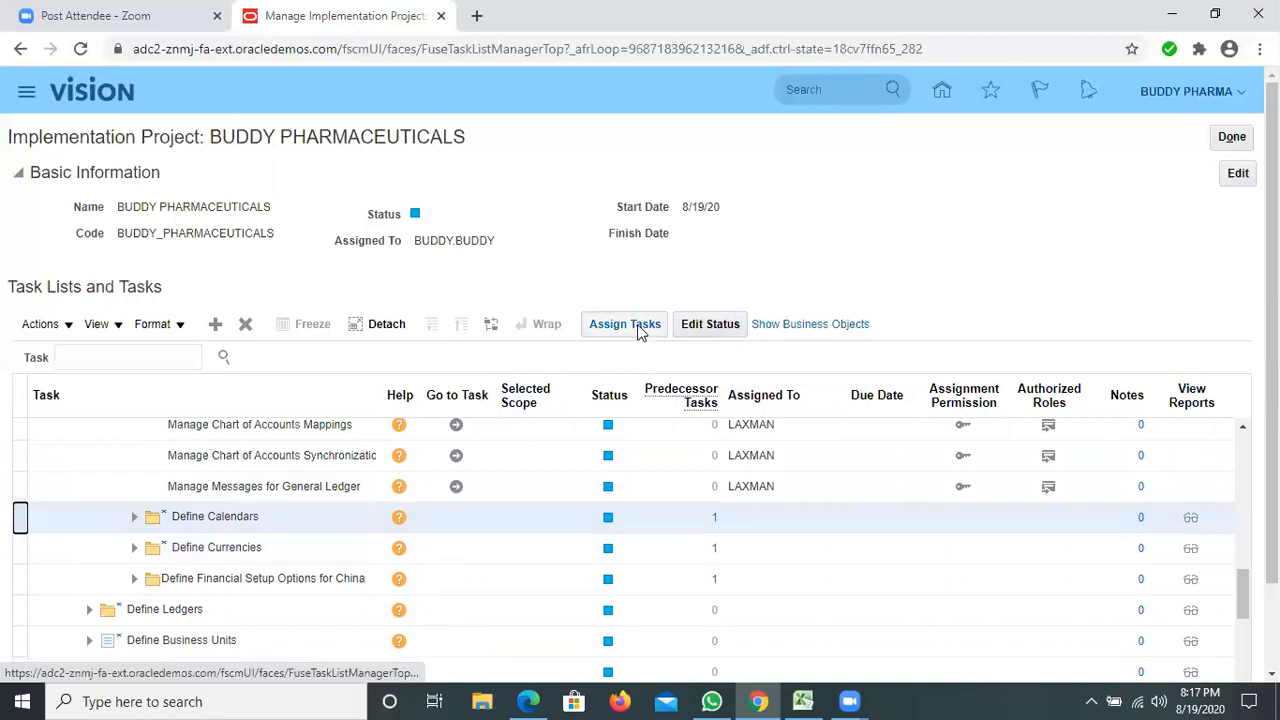
{"action": "left_click", "coordinate": [639, 328]}
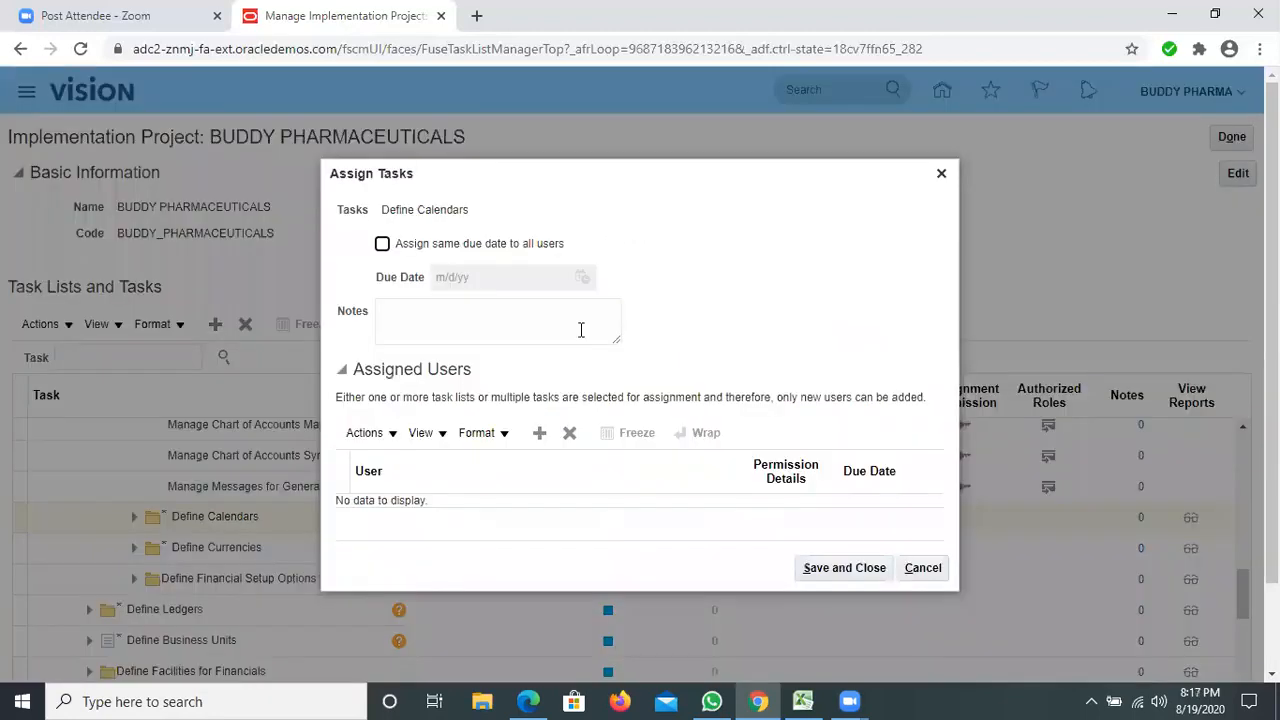
{"action": "left_click", "coordinate": [393, 438]}
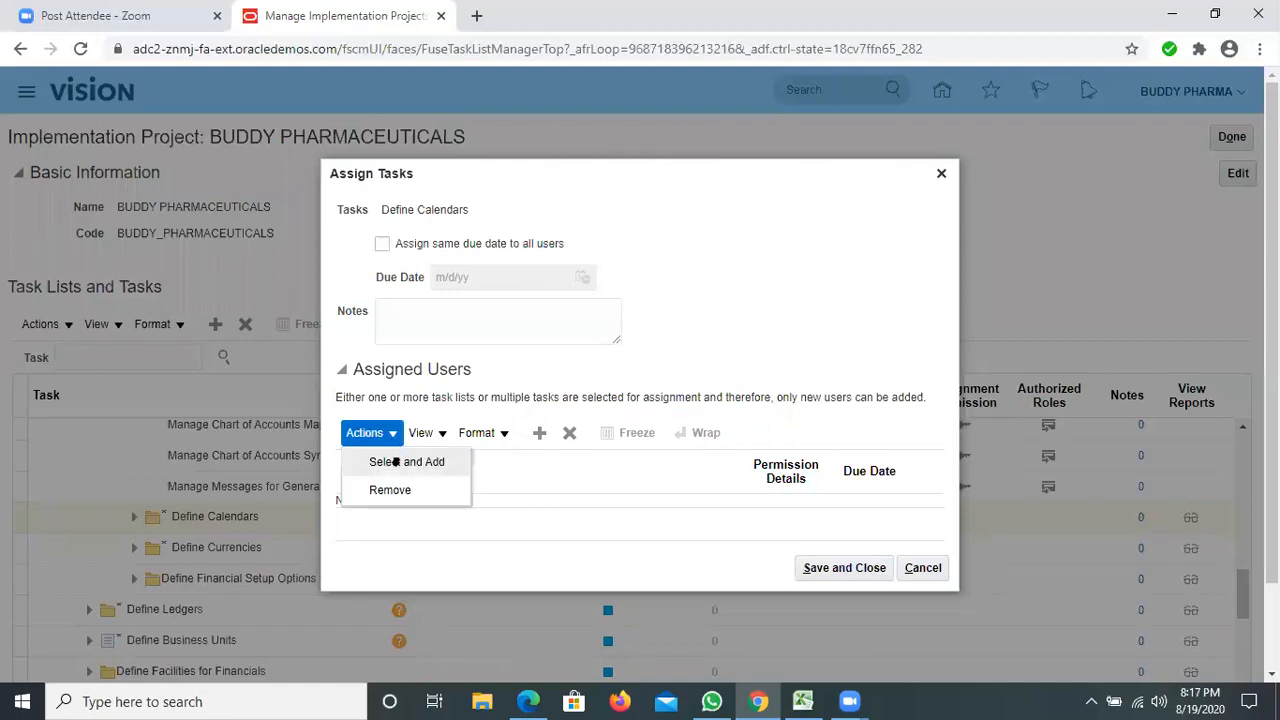
{"action": "left_click", "coordinate": [396, 461]}
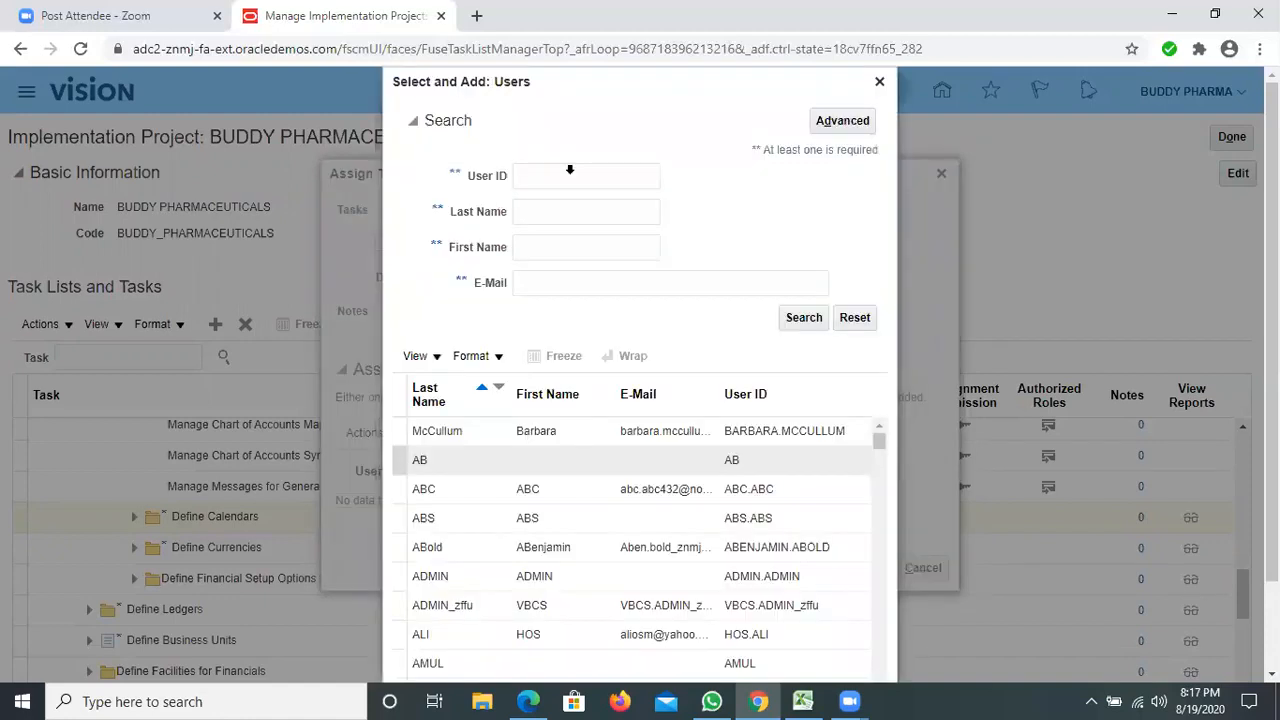
Find the assignee by user ID, add that user to the Define Calendars assignment, and save it.
{"action": "left_click", "coordinate": [572, 172]}
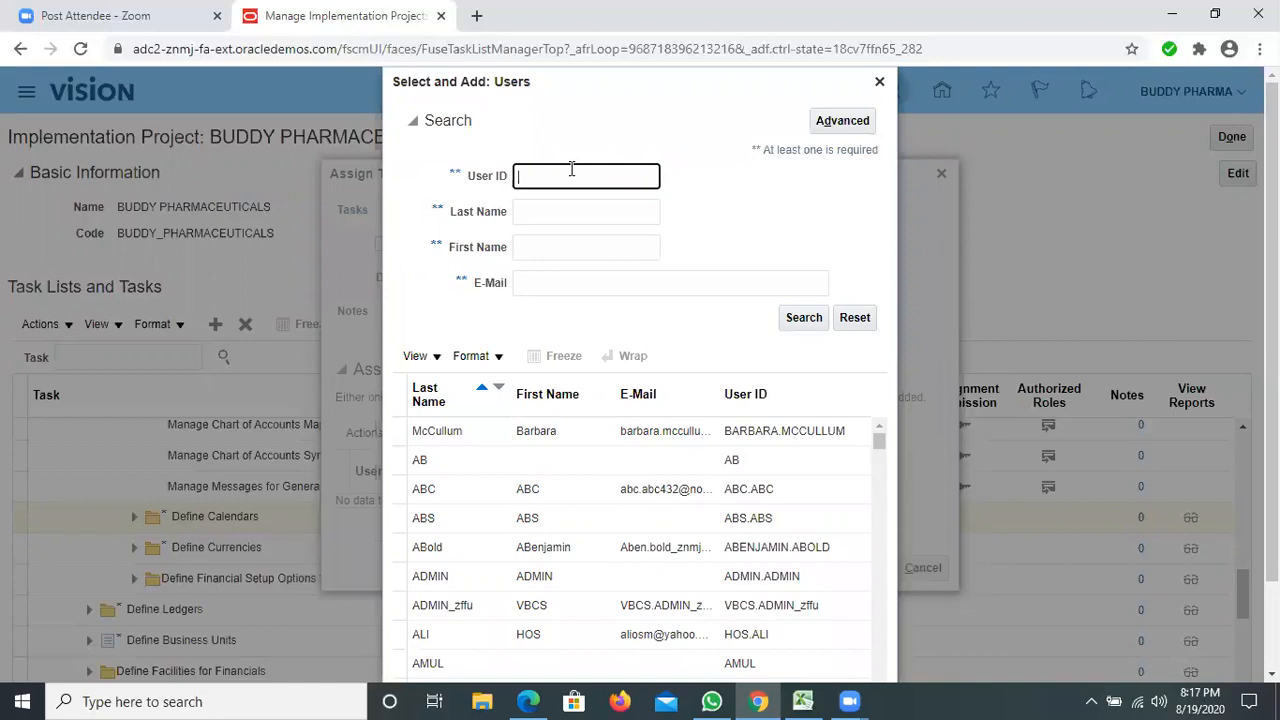
{"action": "type", "text": "RAMAN"}
{"action": "left_click", "coordinate": [790, 317]}
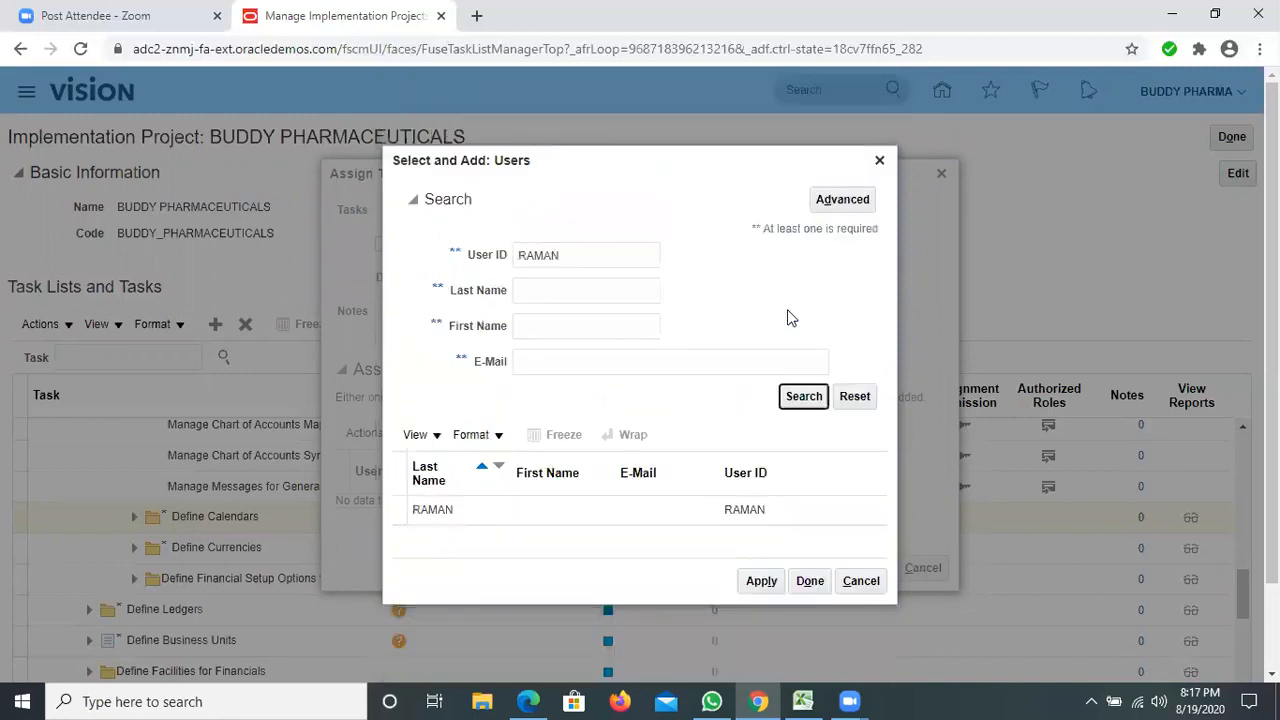
{"action": "left_click", "coordinate": [503, 517]}
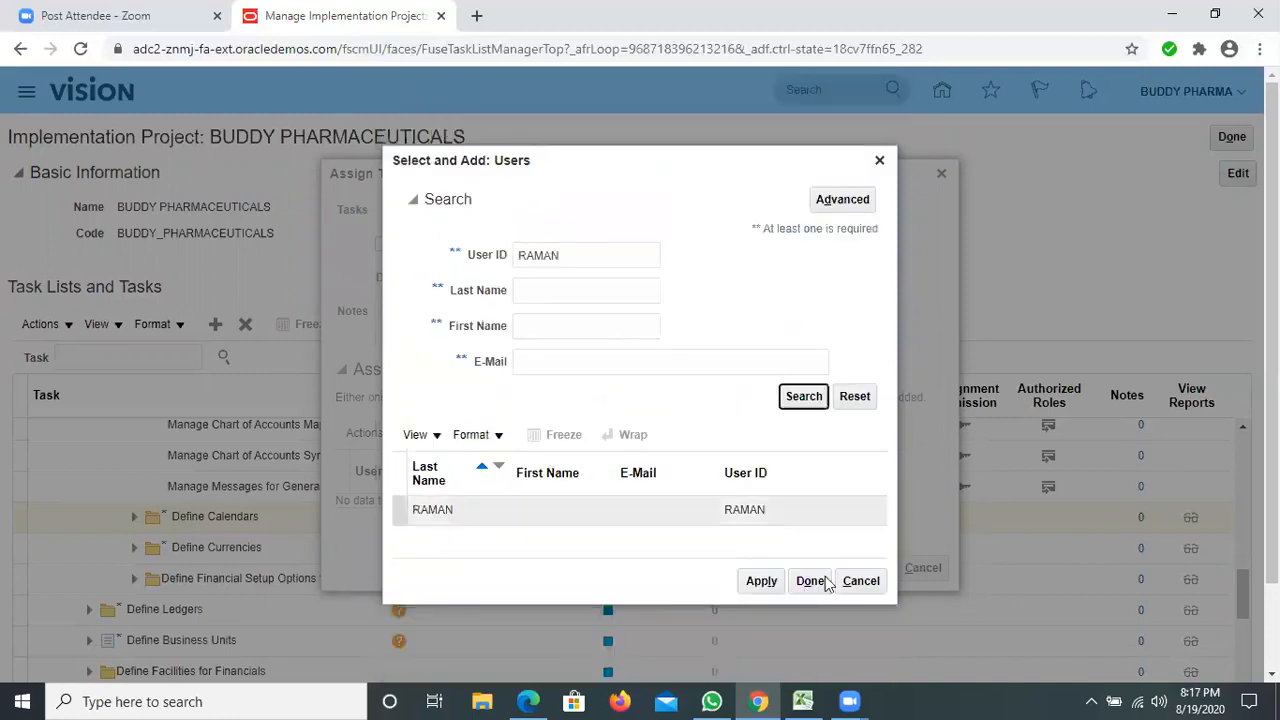
{"action": "left_click", "coordinate": [826, 583]}
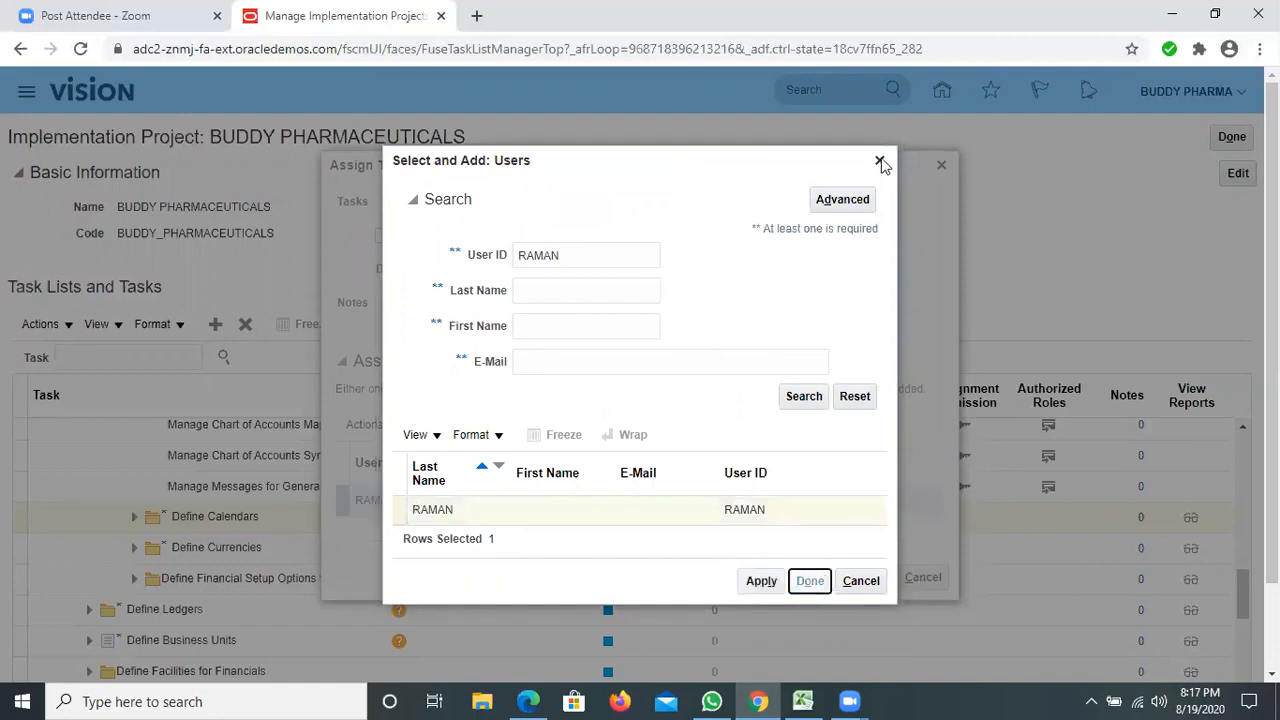
{"action": "left_click", "coordinate": [848, 584]}
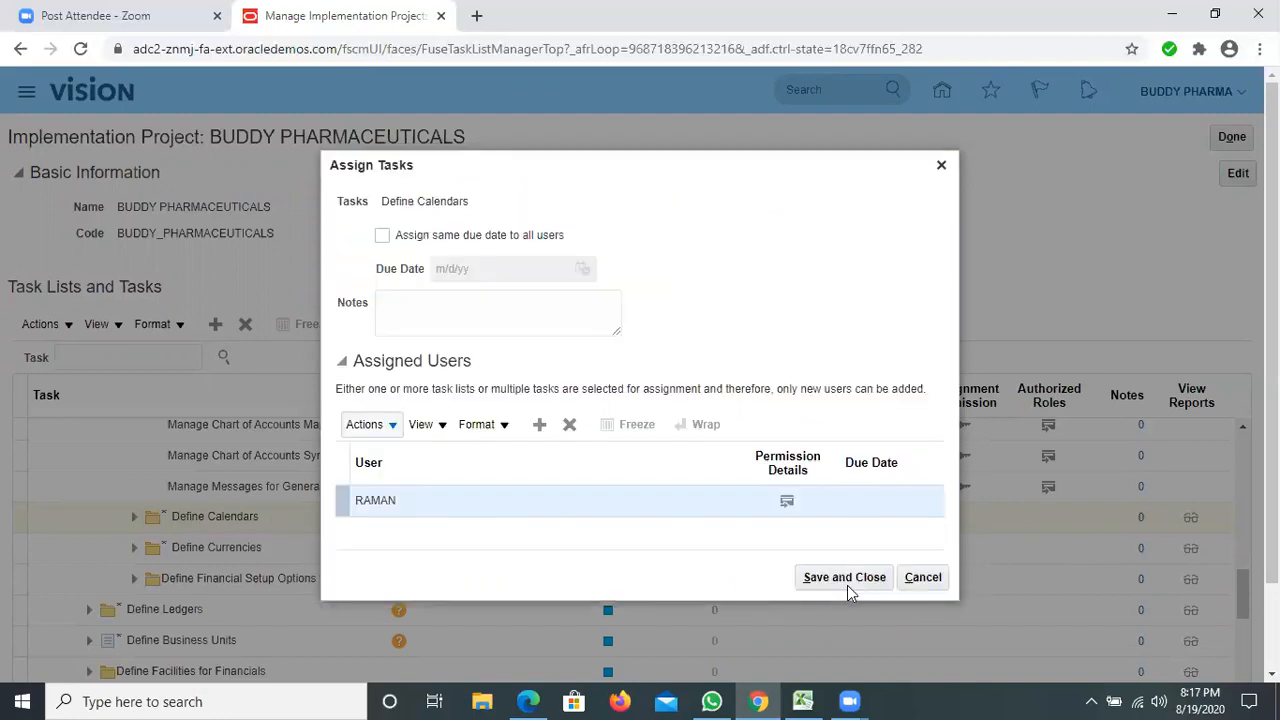
{"action": "left_click", "coordinate": [848, 580]}
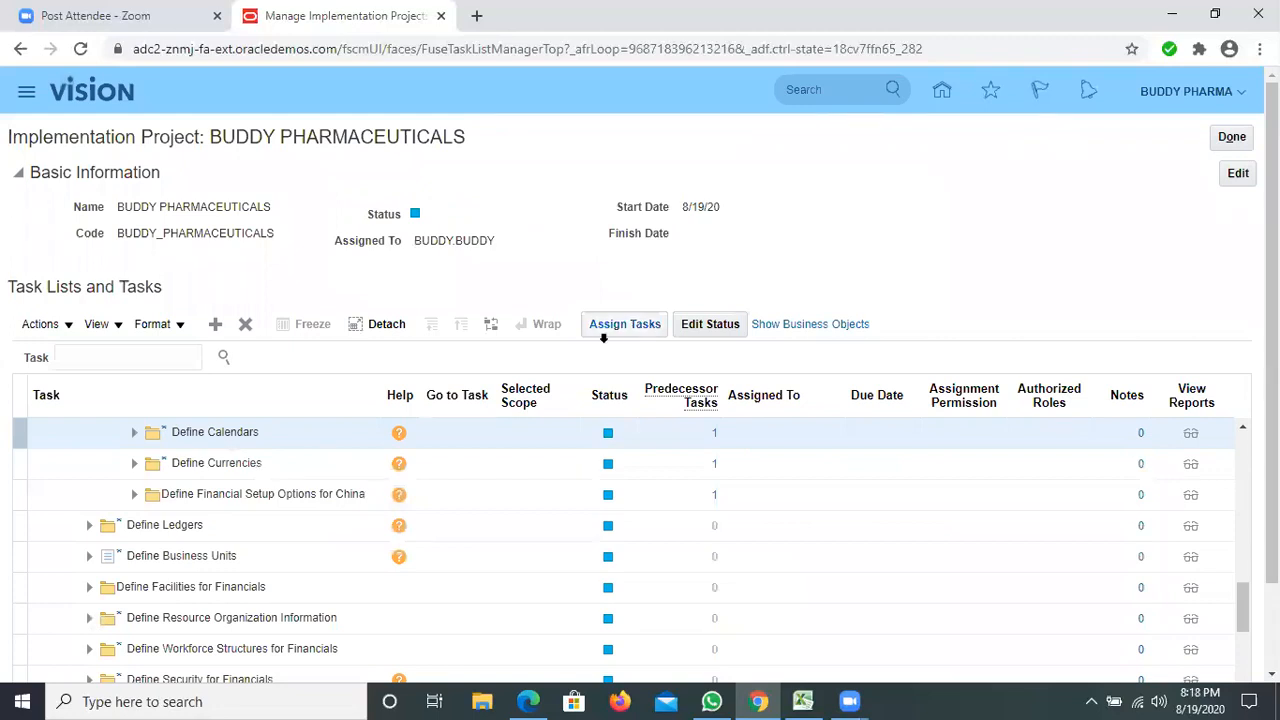
{"action": "left_click", "coordinate": [619, 331]}
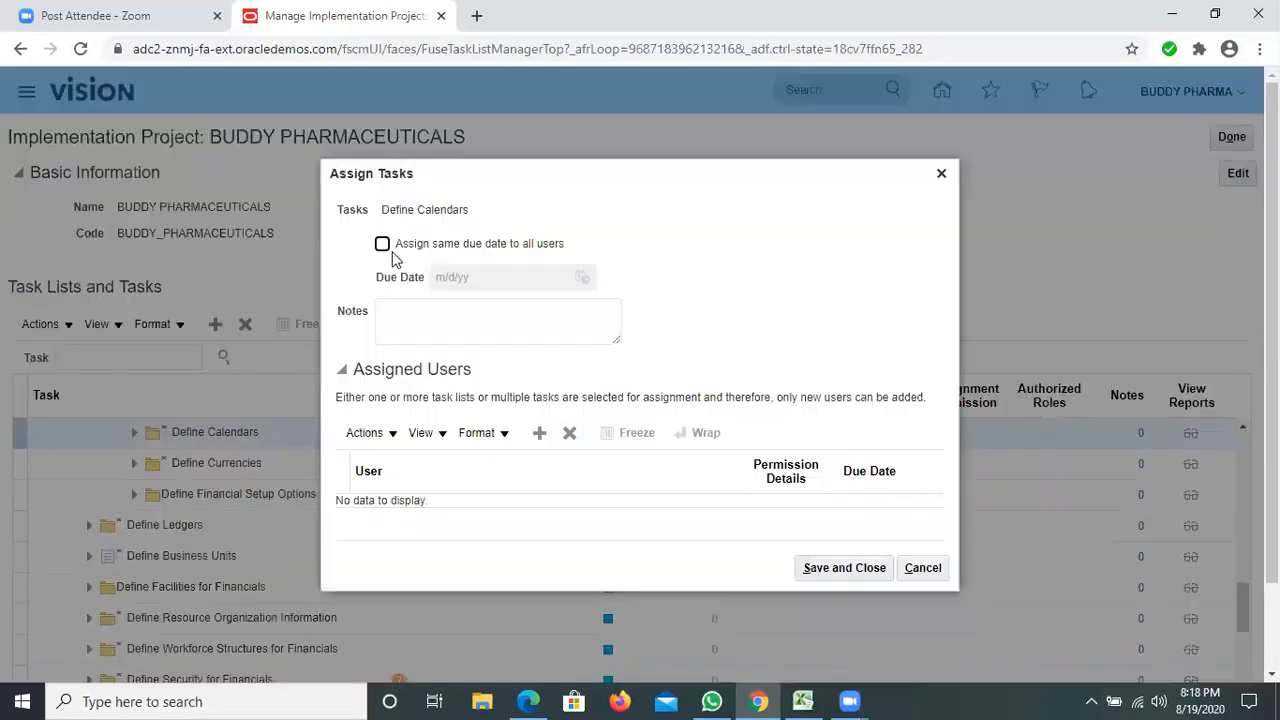
{"action": "left_click", "coordinate": [397, 446]}
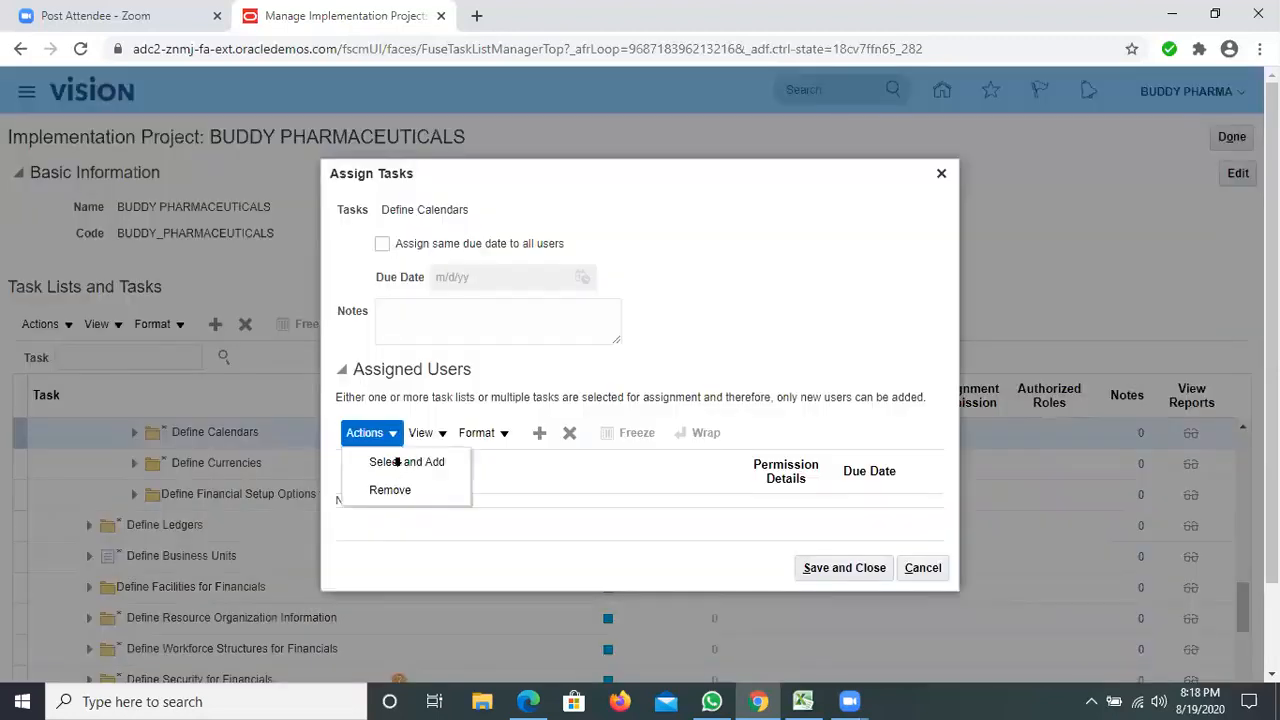
{"action": "left_click", "coordinate": [397, 461]}
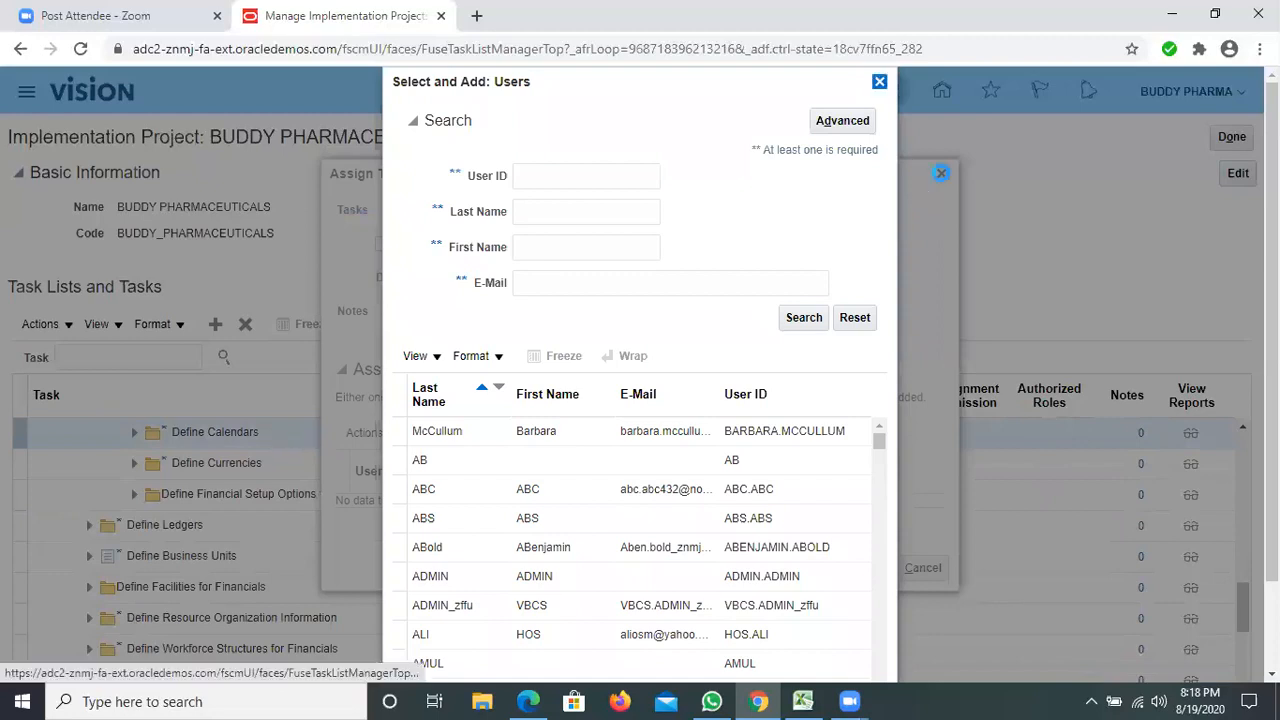
{"action": "left_click", "coordinate": [941, 173]}
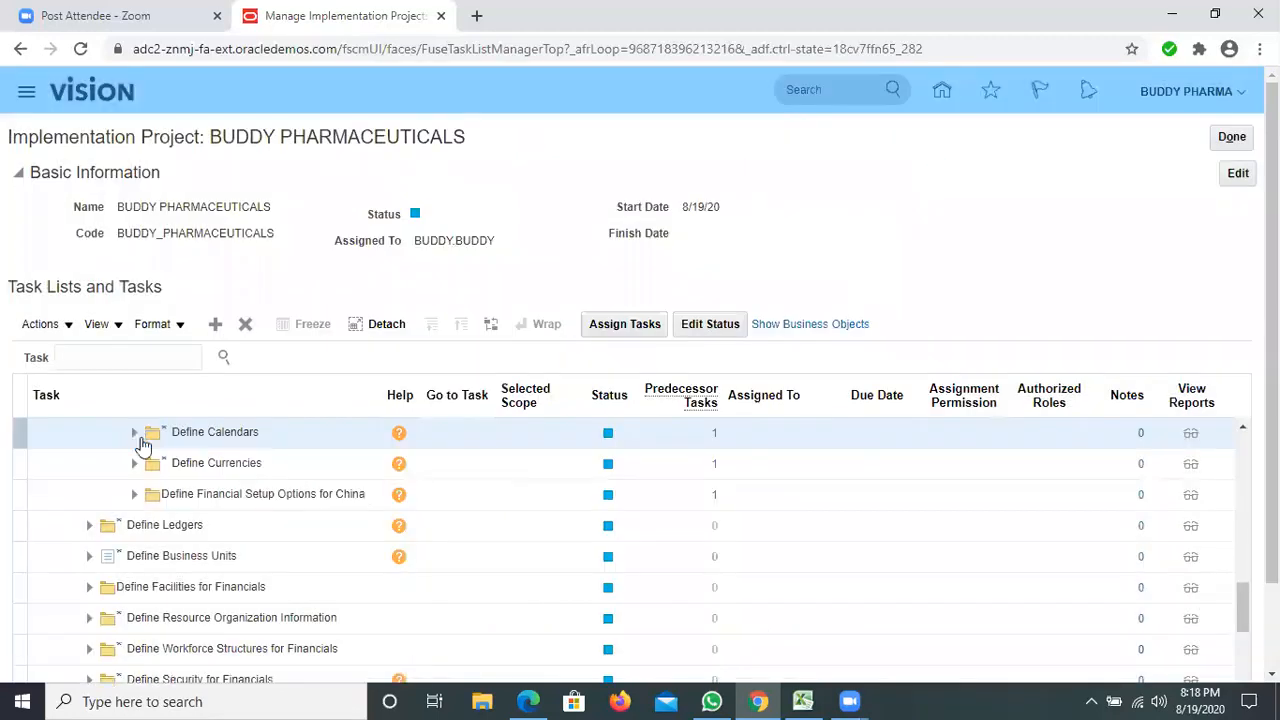
Try to expand the Define Calendars task list to check the assignments of its tasks.
{"action": "left_click", "coordinate": [136, 434]}
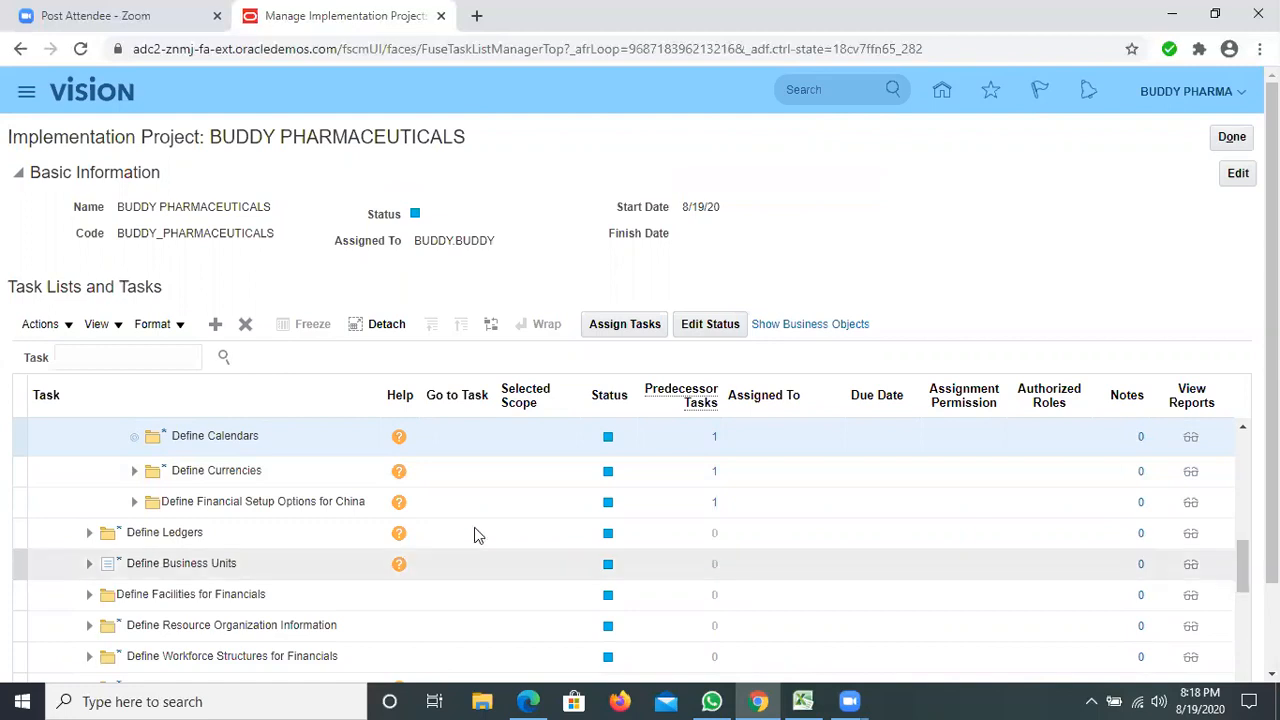
{"action": "scroll", "coordinate": [474, 530], "scroll_direction": "down", "scroll_amount": 3}
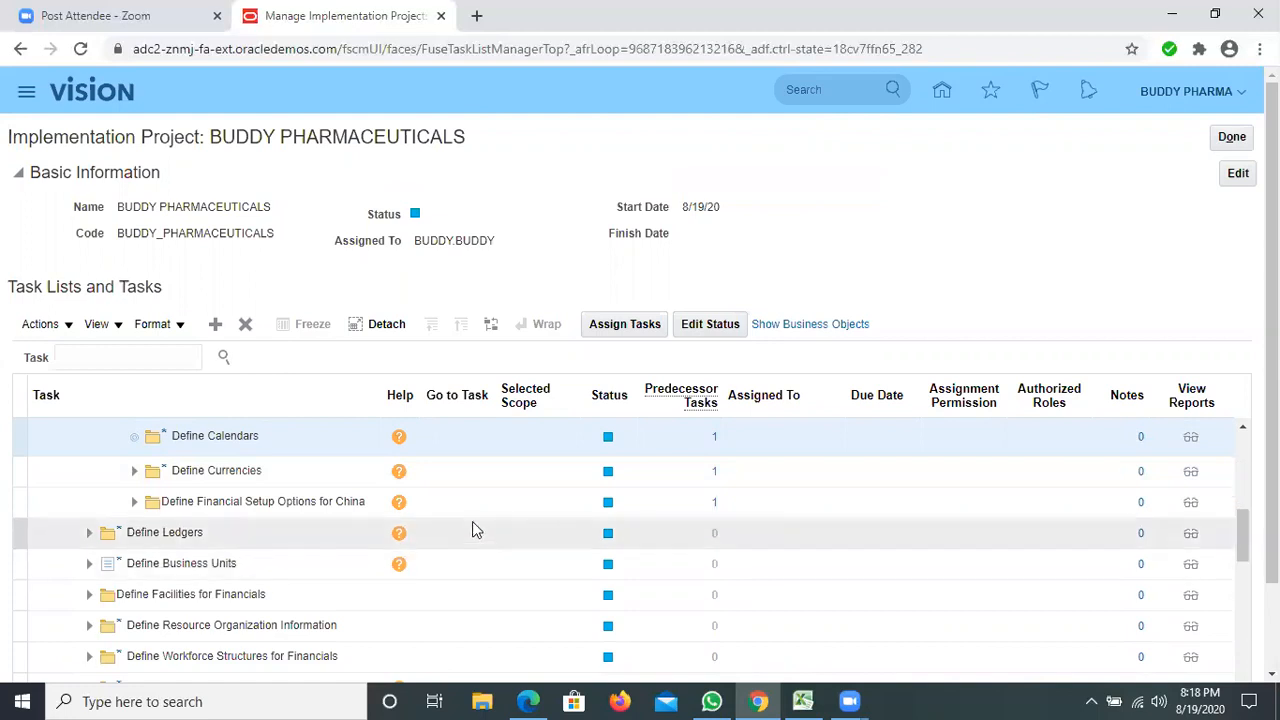
{"action": "scroll", "coordinate": [476, 527], "scroll_direction": "down", "scroll_amount": 3}
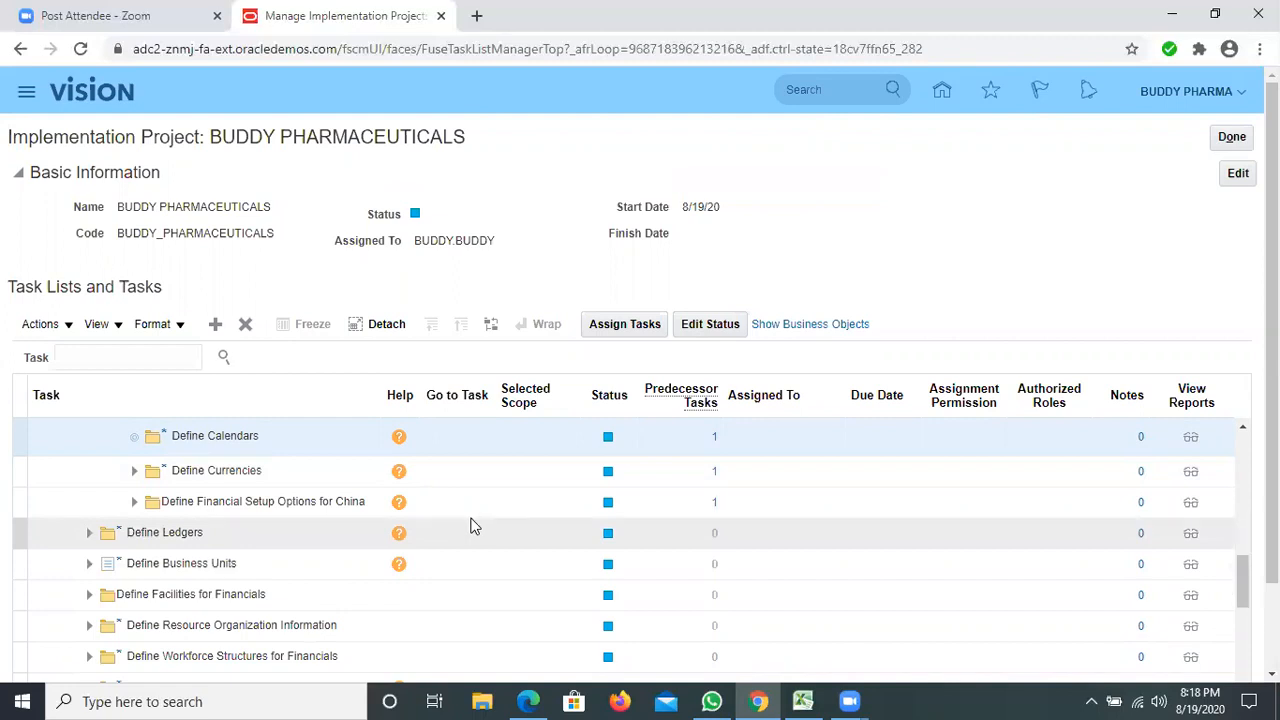
{"action": "left_click_drag", "start_coordinate": [1243, 580], "coordinate": [1245, 455]}
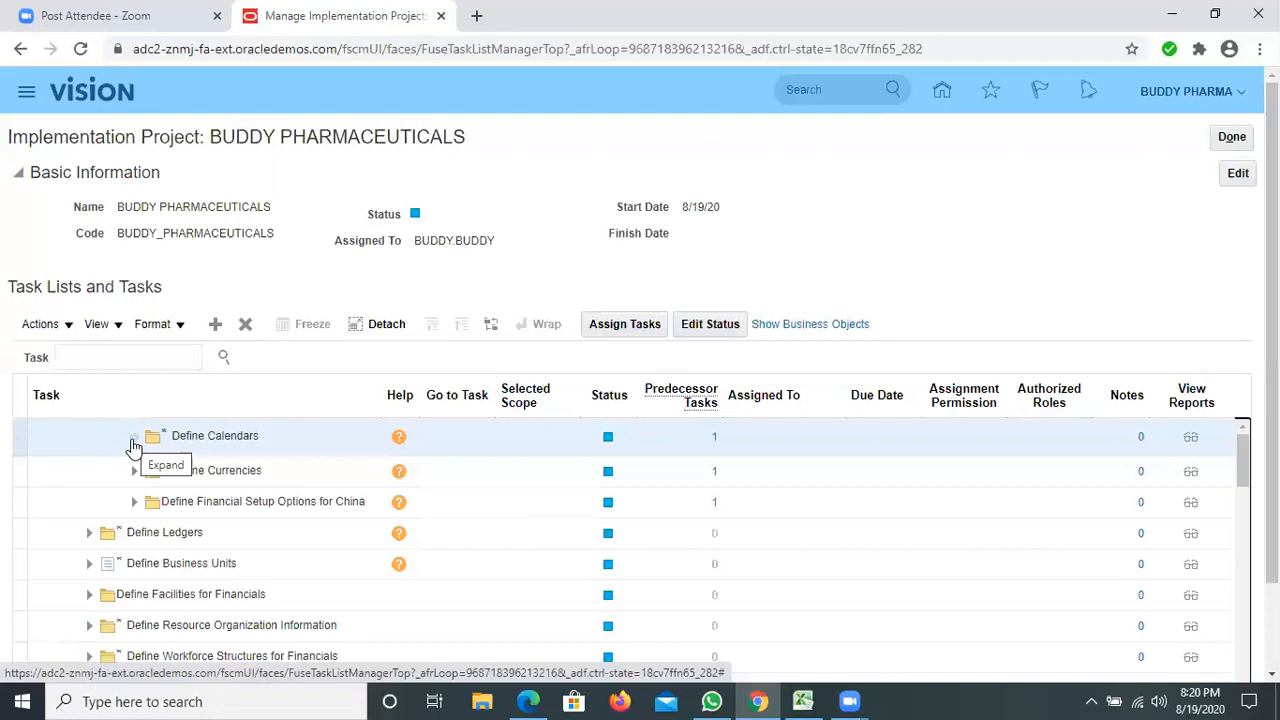
{"action": "left_click", "coordinate": [134, 438]}
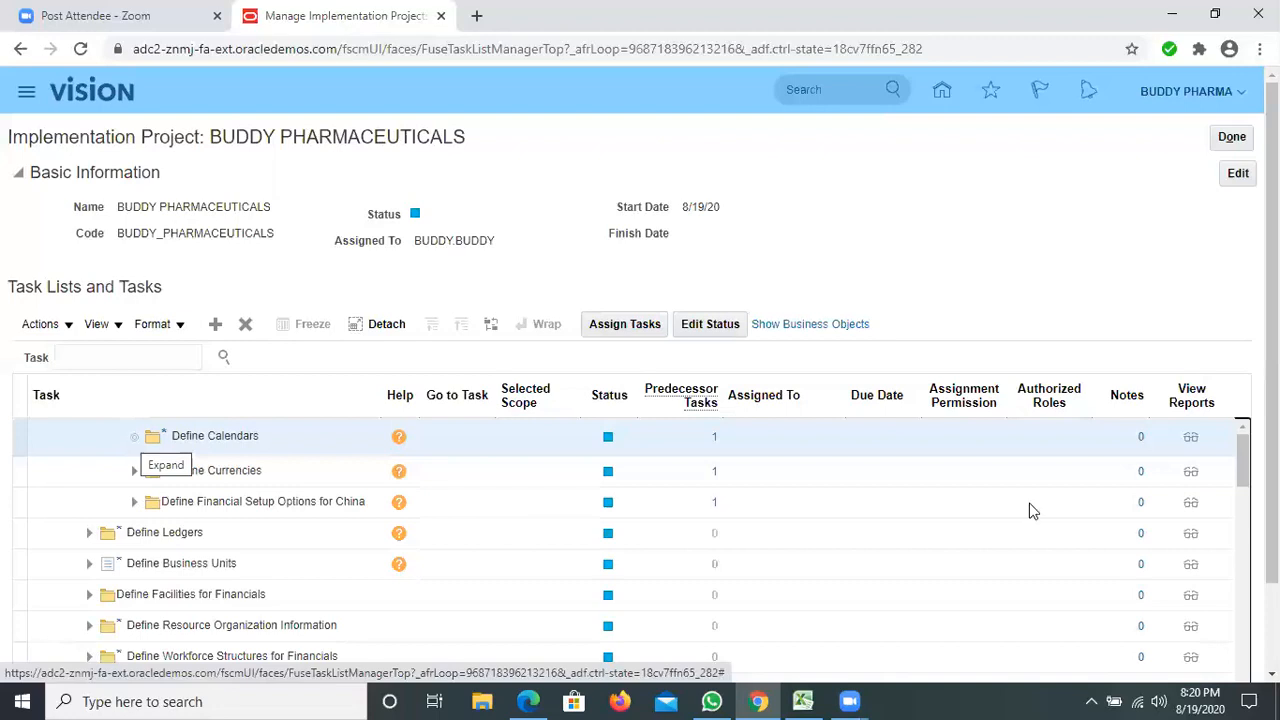